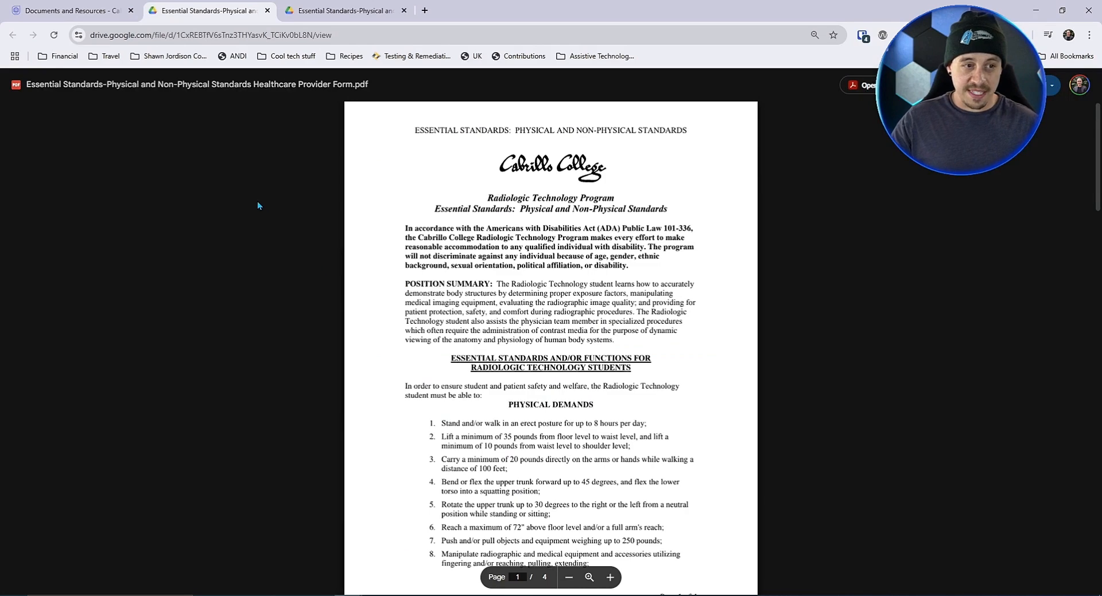
Skim the Essential Standards healthcare provider form through its four pages and open the PDF in Acrobat.
scroll(883, 231, down, 20)
scroll(882, 231, down, 1)
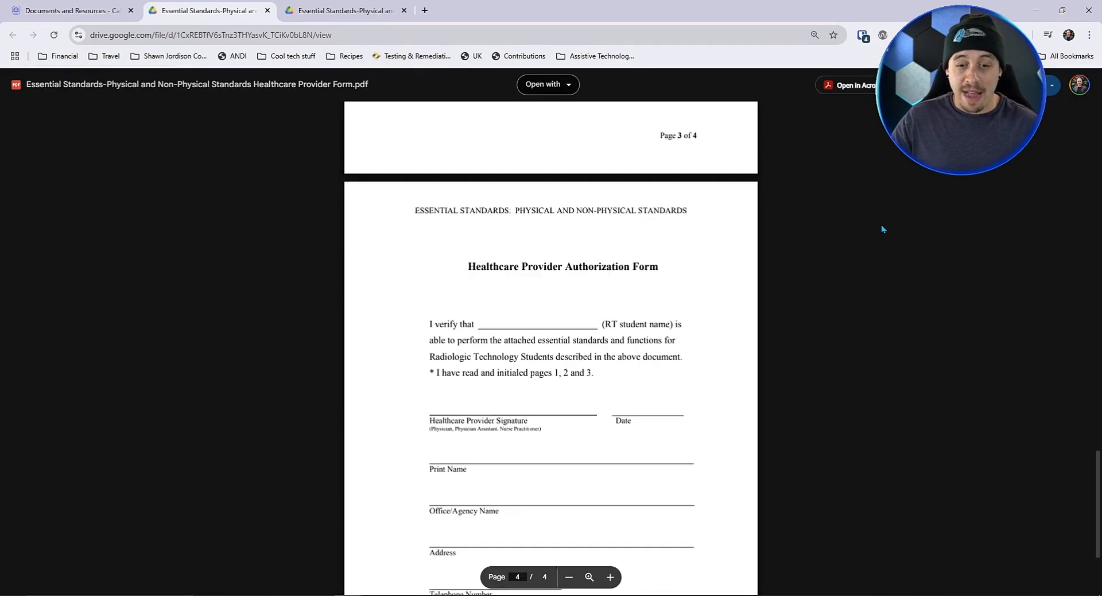
scroll(882, 232, up, 8)
click(954, 85)
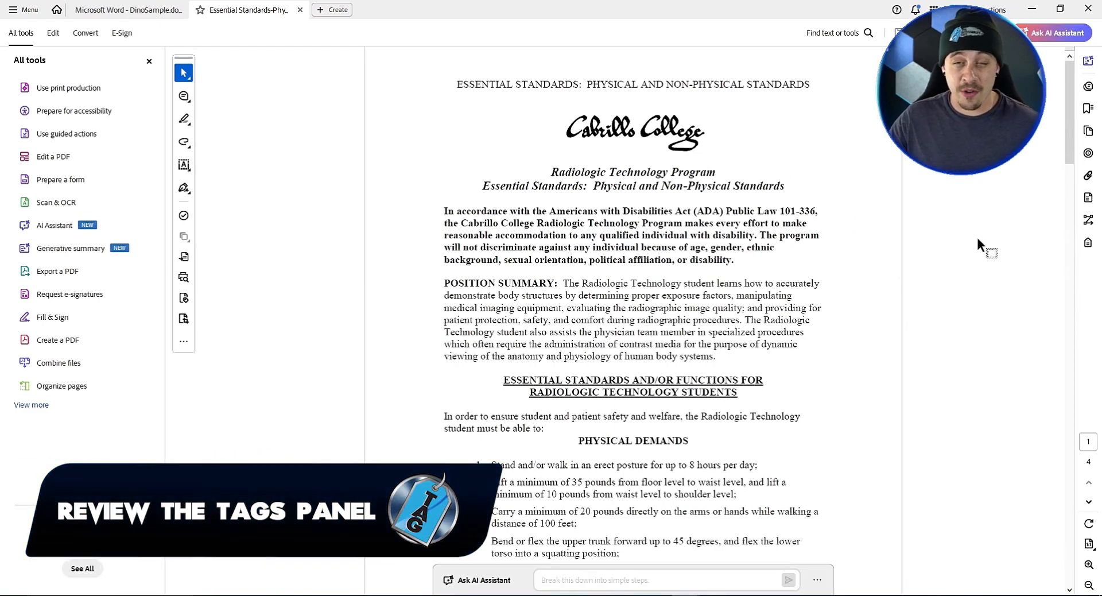
Show the document's accessibility tags and walk through the tag tree to examine which content each existing tag covers.
click(1087, 242)
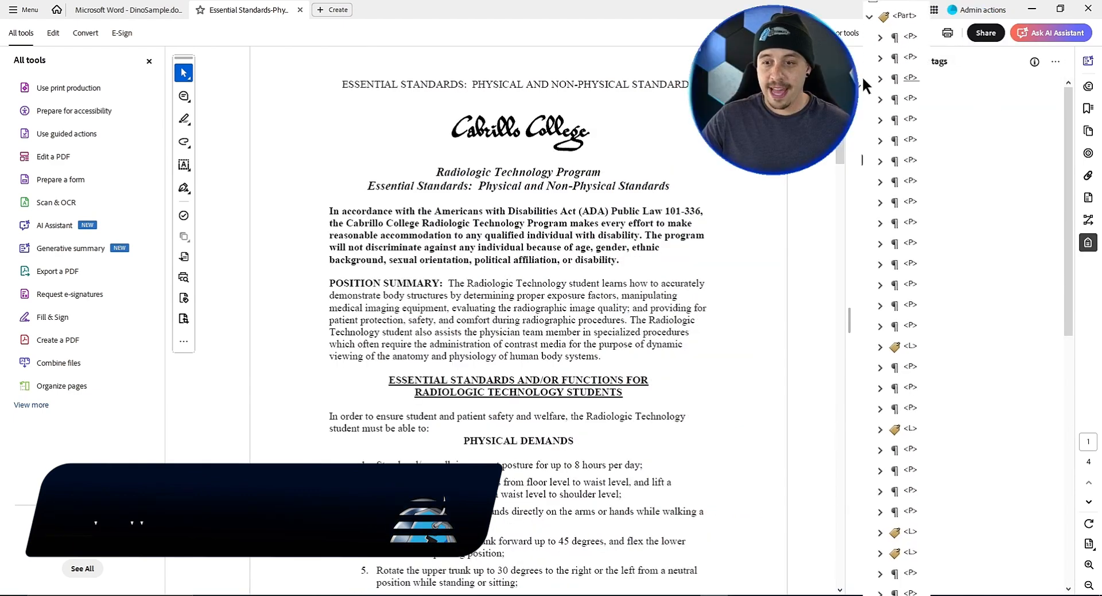
click(913, 37)
key(Down)
key(Down)
key(Down)
key(Down)
key(Down)
key(Down)
key(Down)
key(Down)
key(Down)
key(Down)
key(Down)
key(Down)
key(Down)
key(Down)
key(Down)
key(Down)
key(Down)
key(Down)
key(Down)
key(Down)
key(Down)
key(Down)
key(Down)
key(Down)
key(Down)
key(Down)
key(Down)
key(Down)
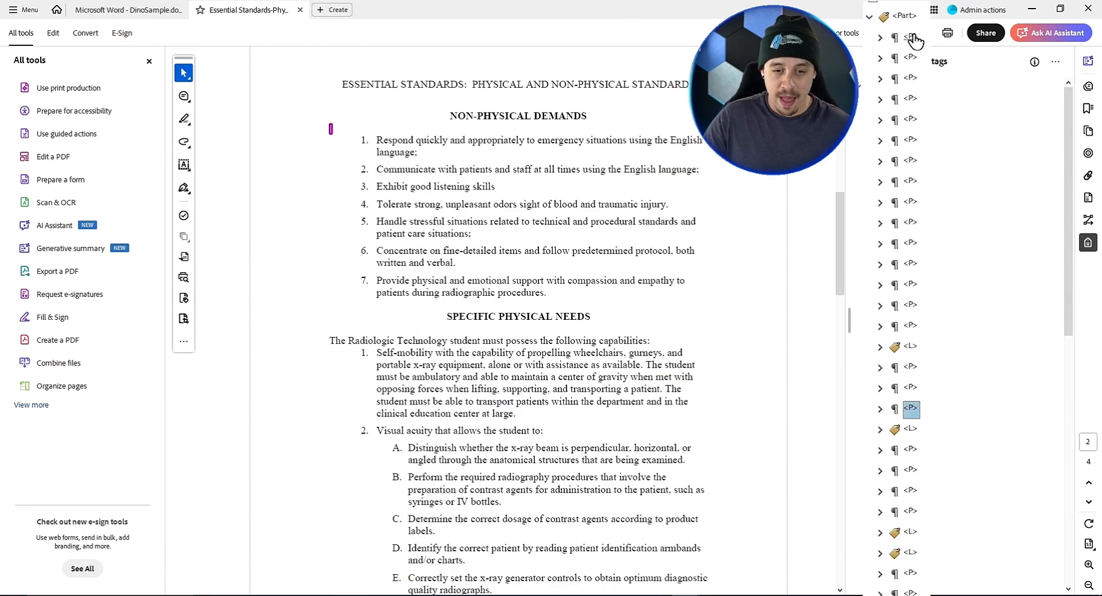
key(Up)
key(Up)
key(Up)
key(Up)
key(Up)
key(Up)
key(Up)
key(Up)
key(Up)
key(Up)
key(Up)
key(Up)
key(Up)
key(Up)
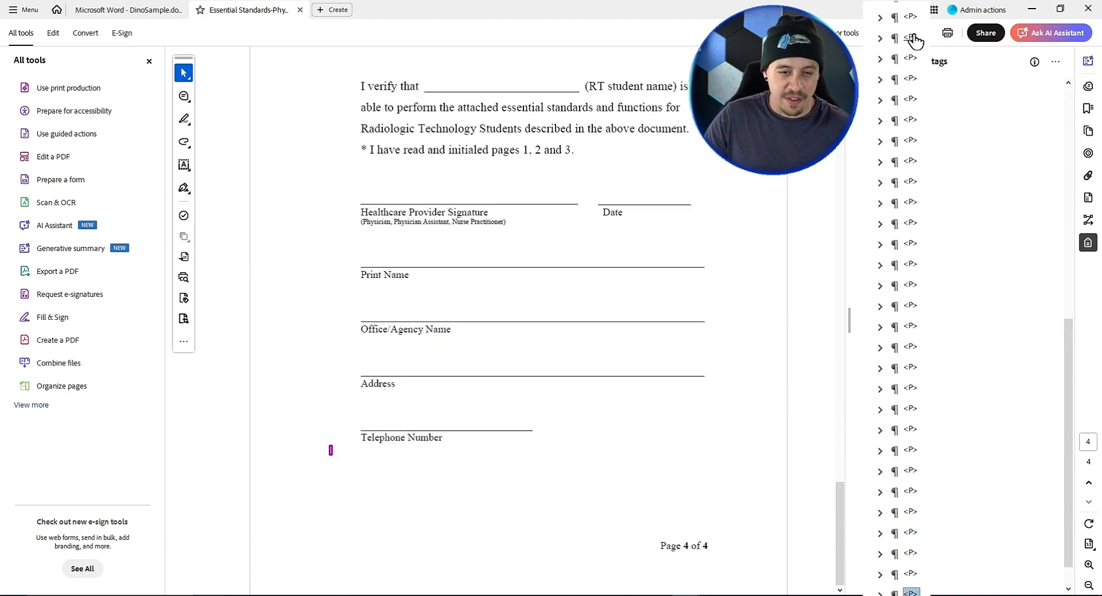
key(Up)
key(Up)
key(Up)
key(Up)
key(Up)
key(Up)
key(Up)
key(Up)
key(Up)
key(Up)
key(Up)
key(Up)
key(Up)
key(Up)
key(Up)
key(Up)
key(Up)
key(Up)
key(Up)
key(Up)
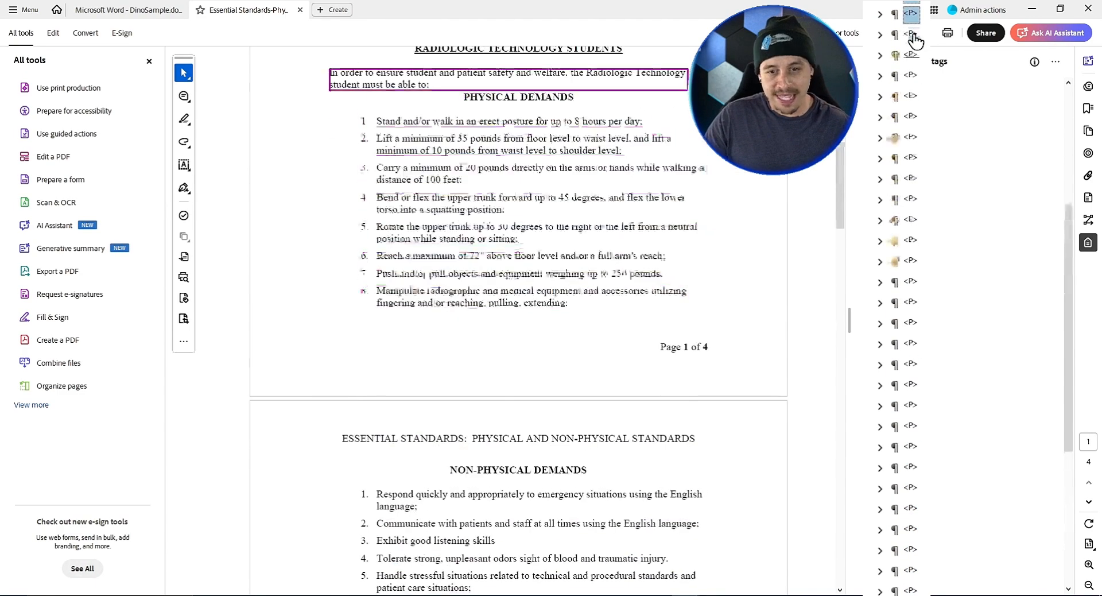
key(Down)
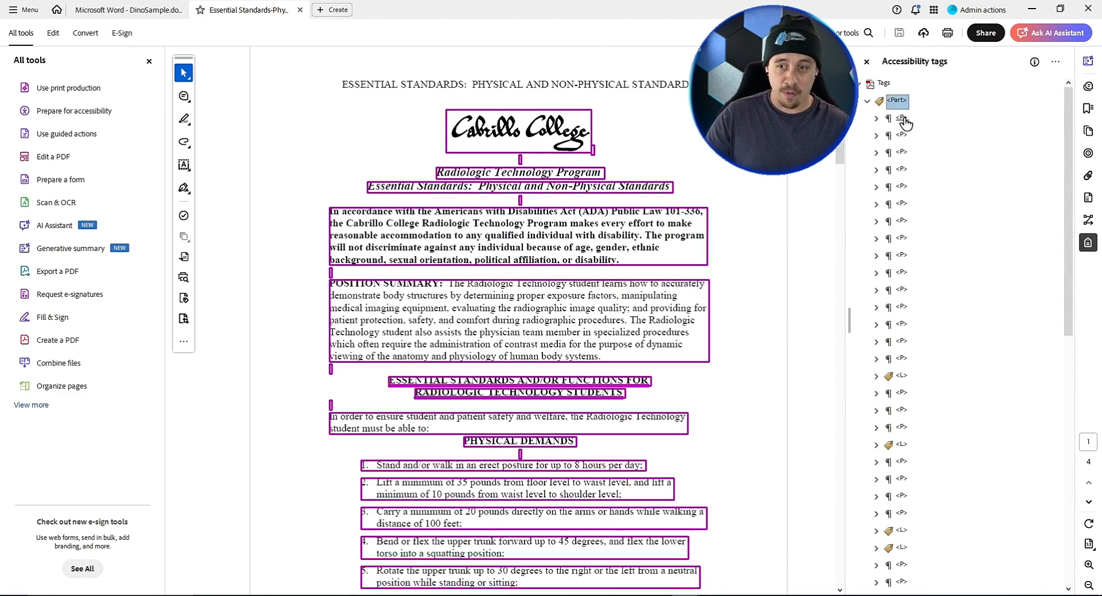
click(422, 212)
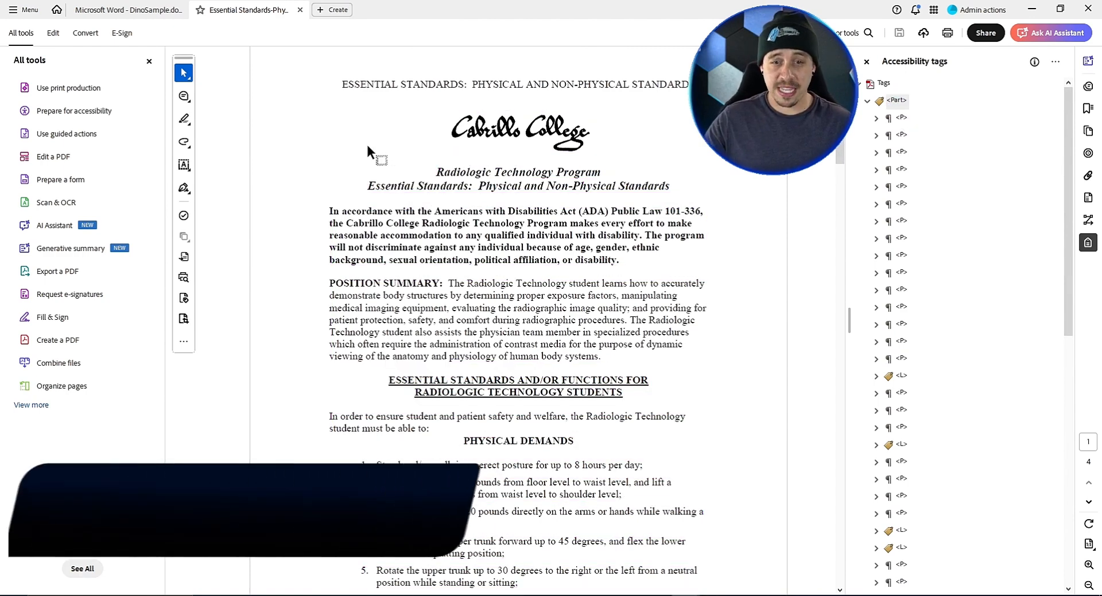
Automatically tag the PDF with the accessibility tools and highlight everything under the new Document tag.
click(118, 122)
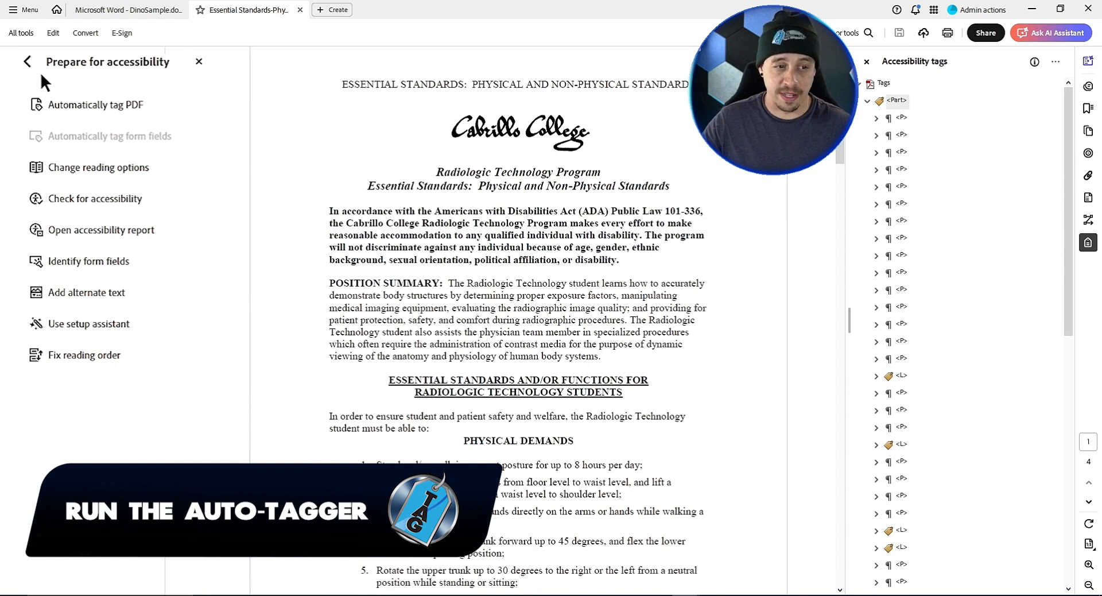
click(82, 104)
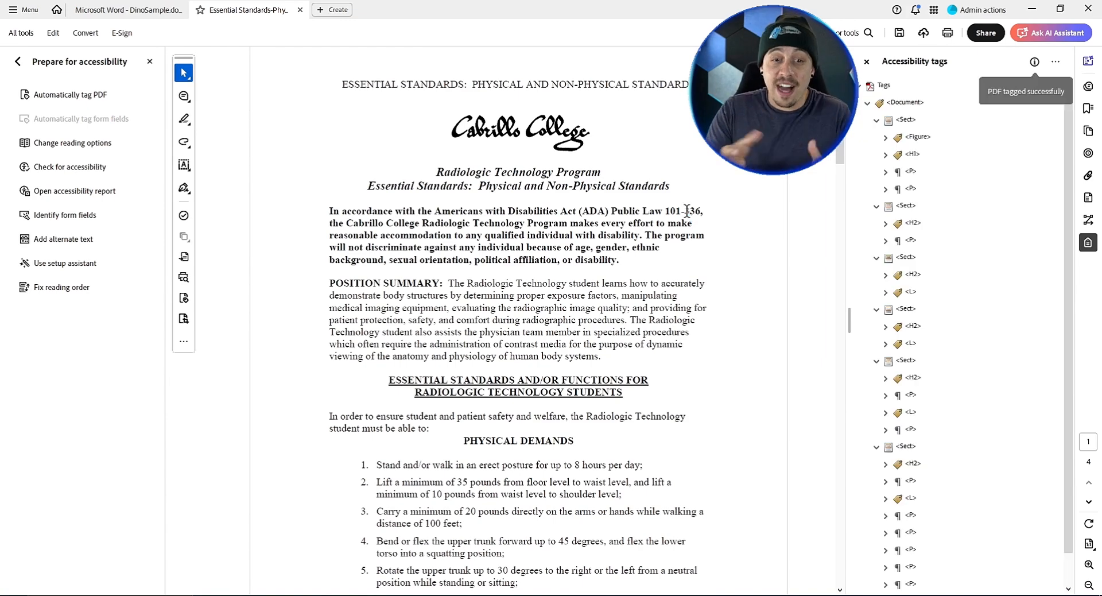
click(919, 105)
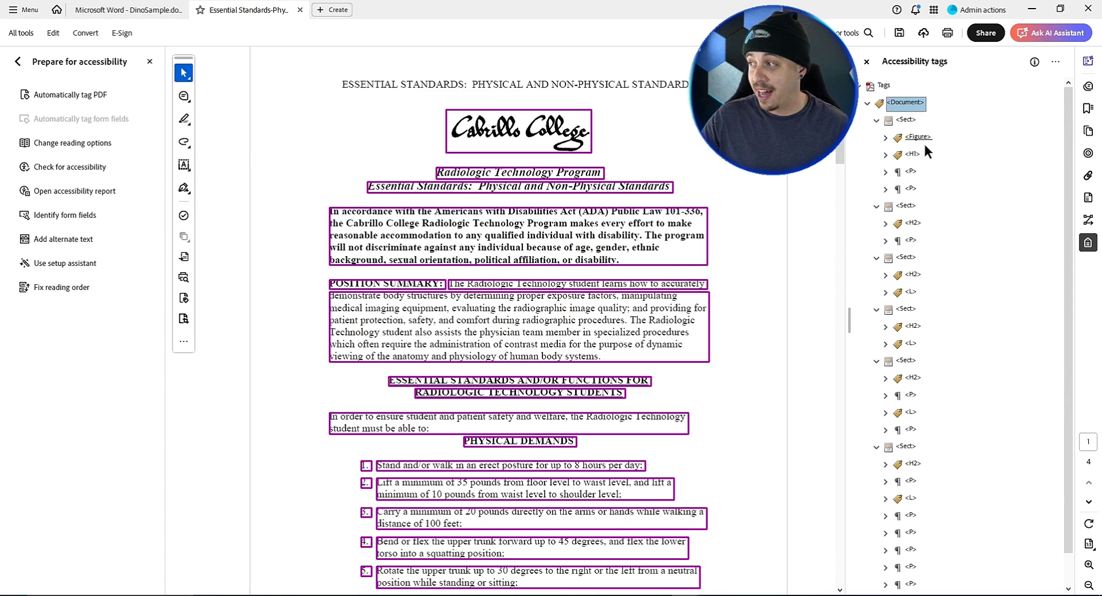
Set the alternate text of the logo's Figure tag to "Cabrillo College Logo".
click(921, 140)
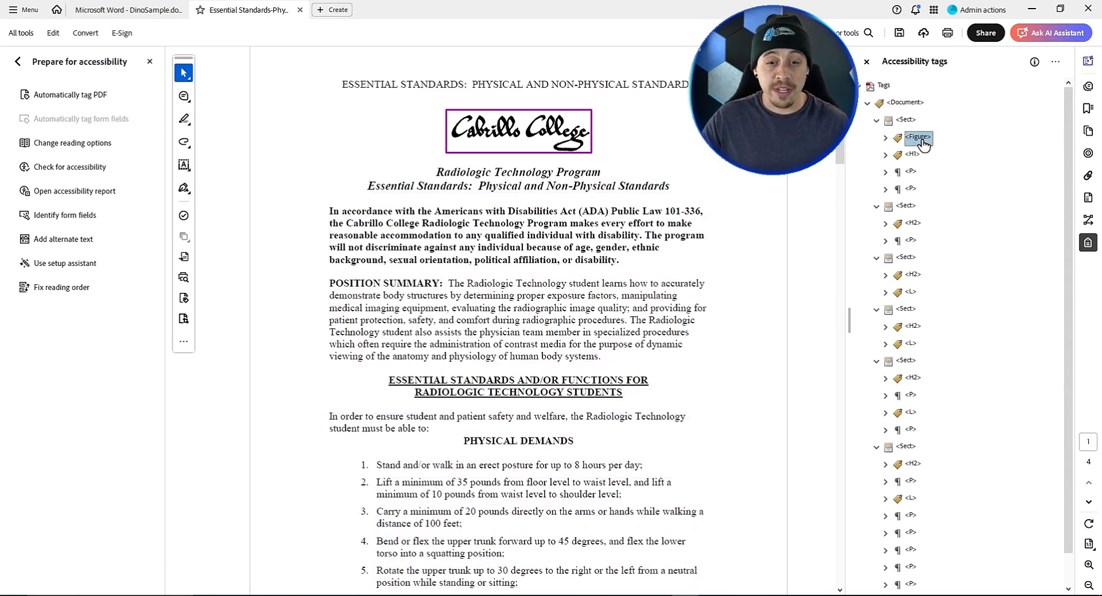
right_click(922, 141)
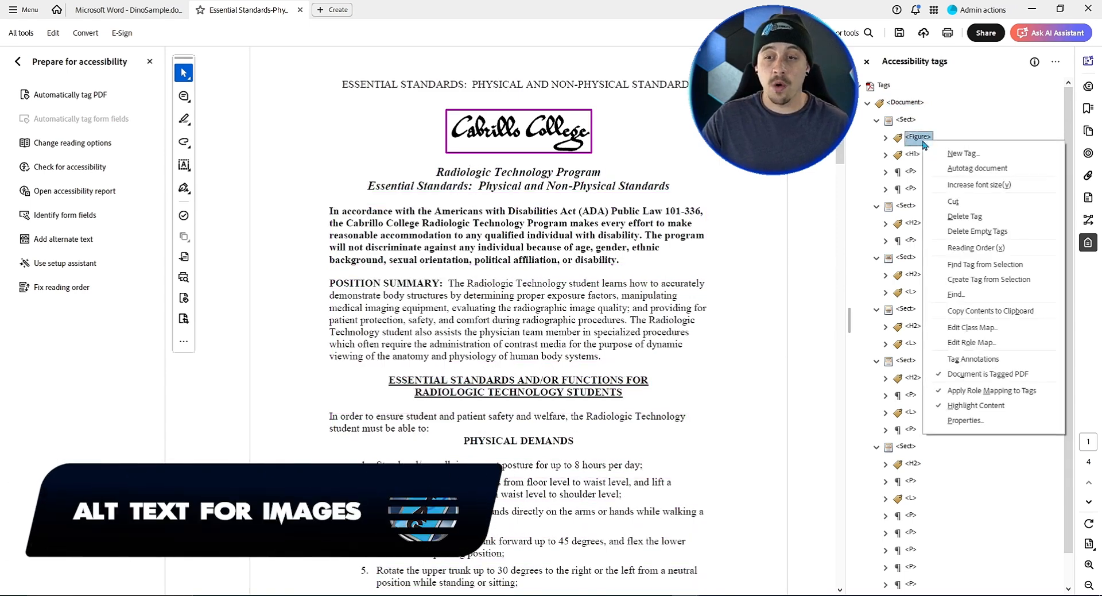
click(999, 424)
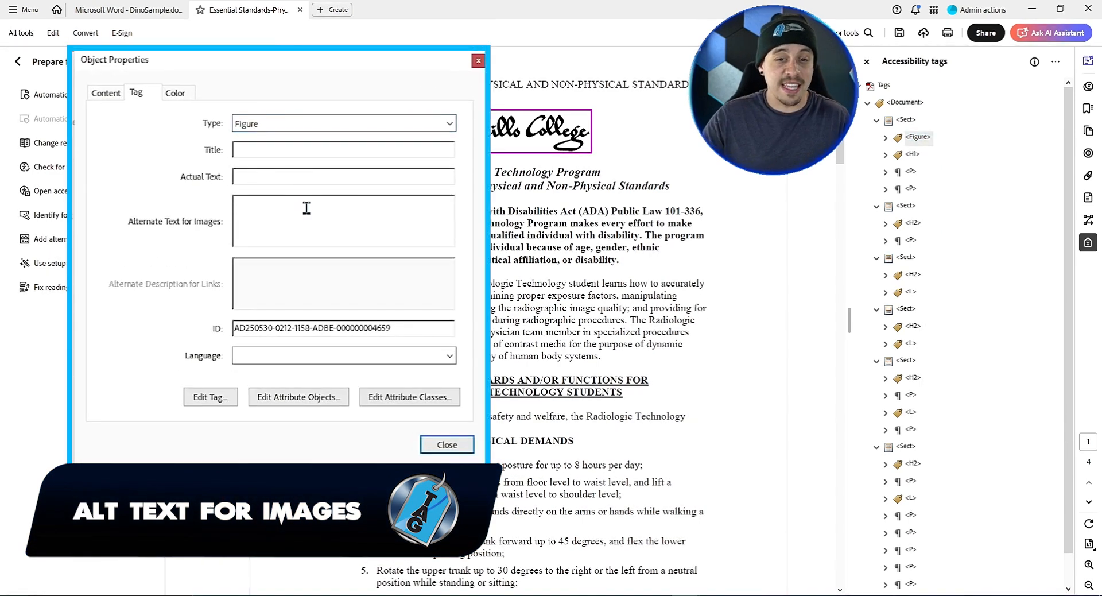
click(307, 208)
text(Cabrillo)
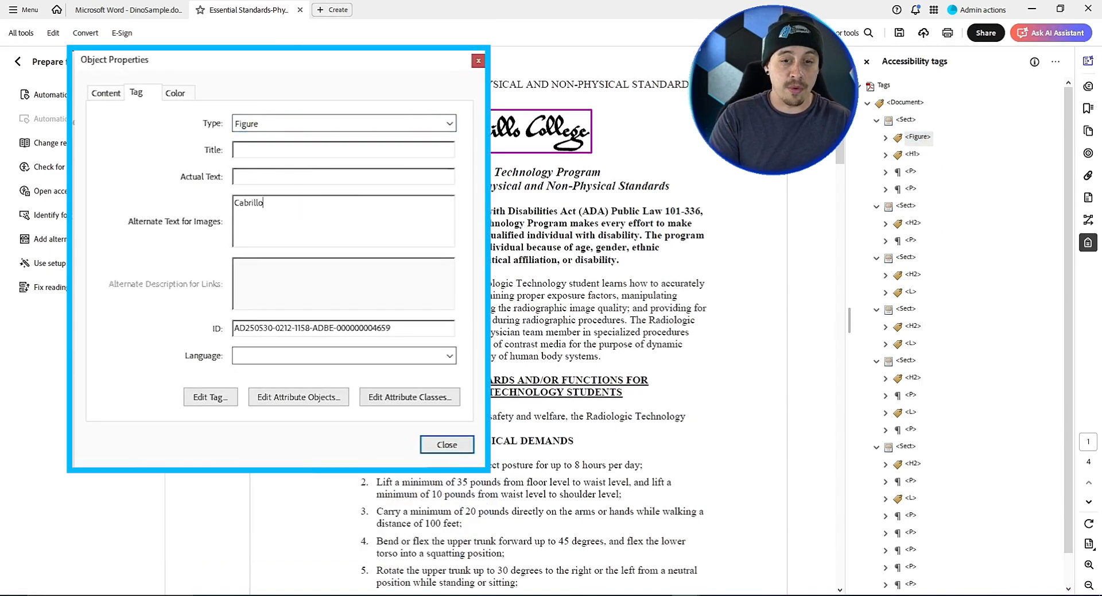
text( College Logo)
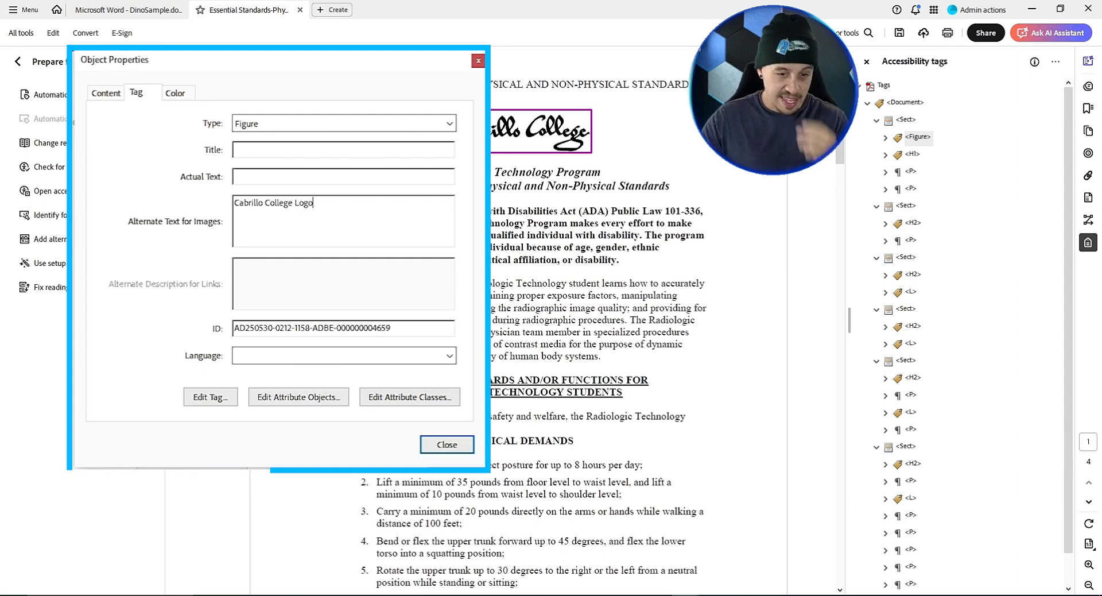
click(447, 444)
Examine the H1 tag's content by expanding it and its first Span, and collapse the H1 tag again.
click(913, 155)
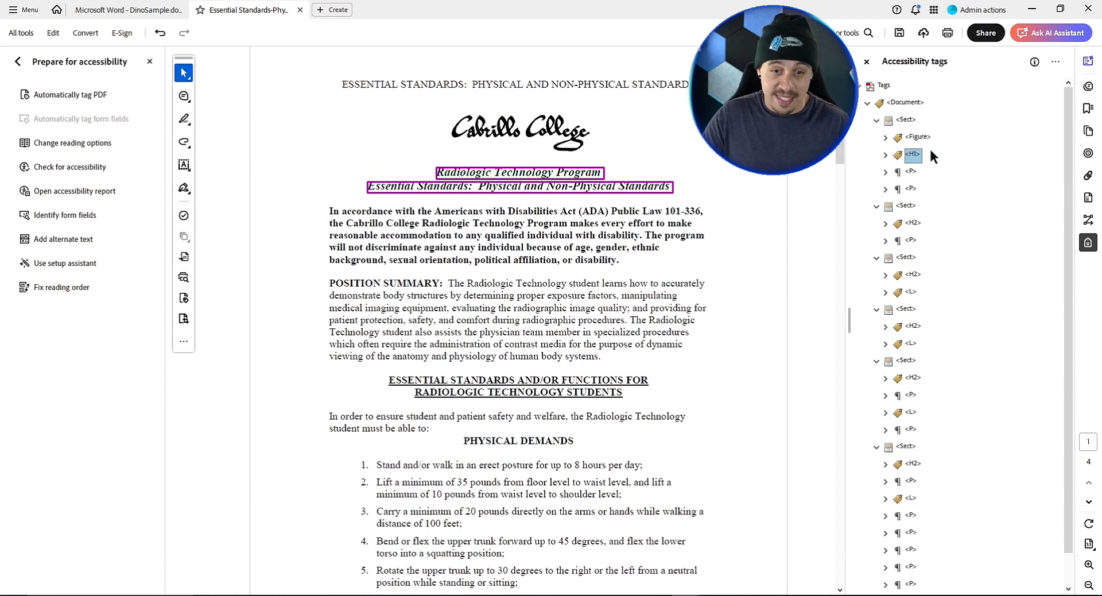
key(Right)
key(Down)
key(Right)
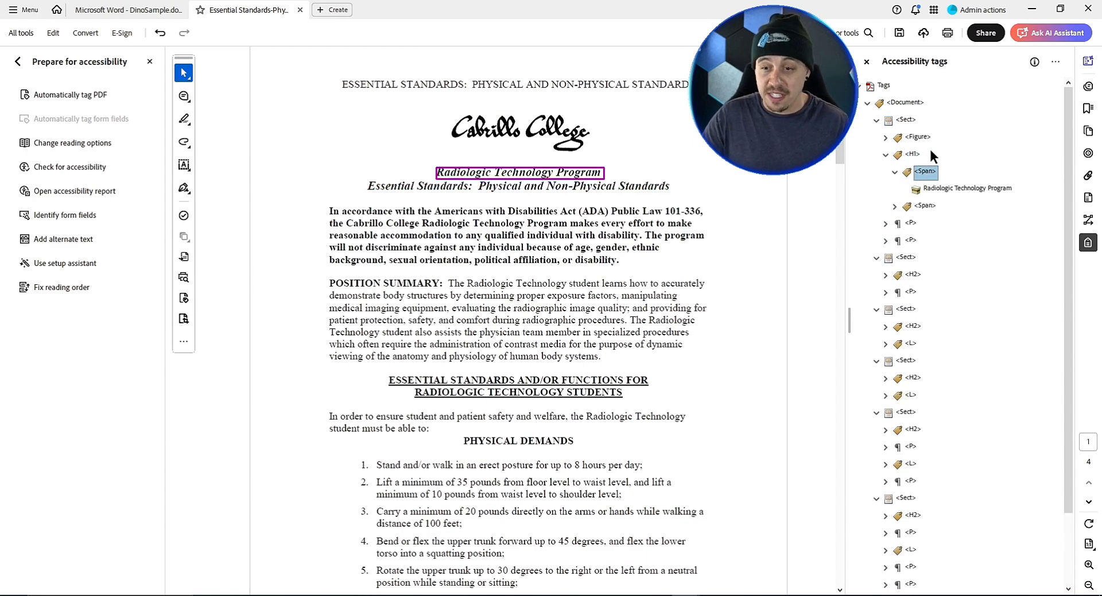
key(Up)
key(Left)
Walk through the paragraph, heading and list tags up to the introductory paragraph under Specific Physical Needs, checking each against the page.
key(Down)
key(Down)
key(Down)
key(Down)
key(Down)
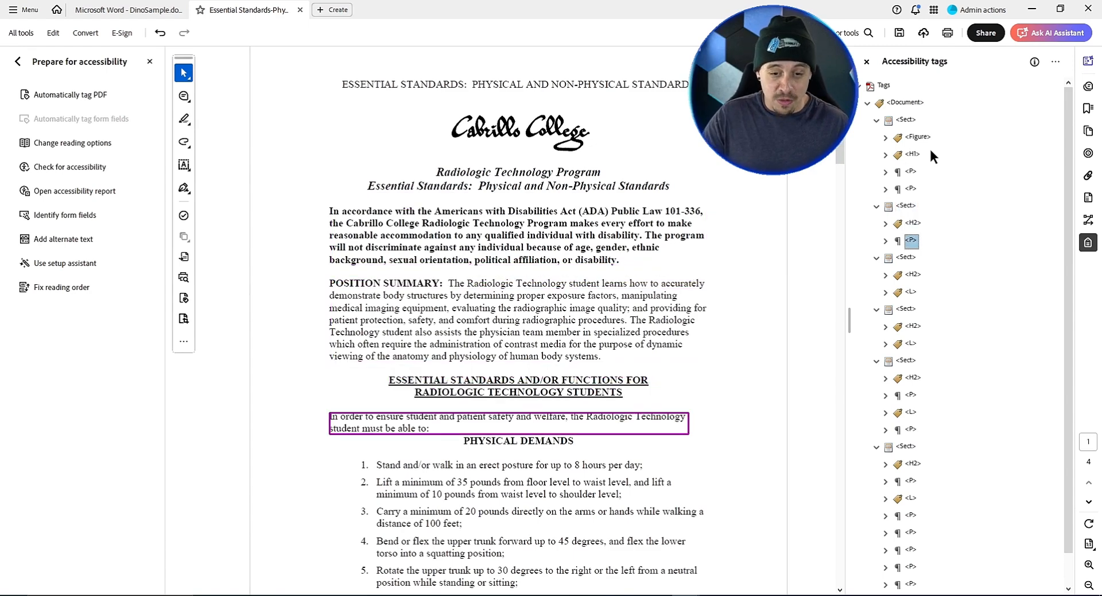
key(Down)
key(Down)
key(Down)
key(Down)
key(Down)
key(Down)
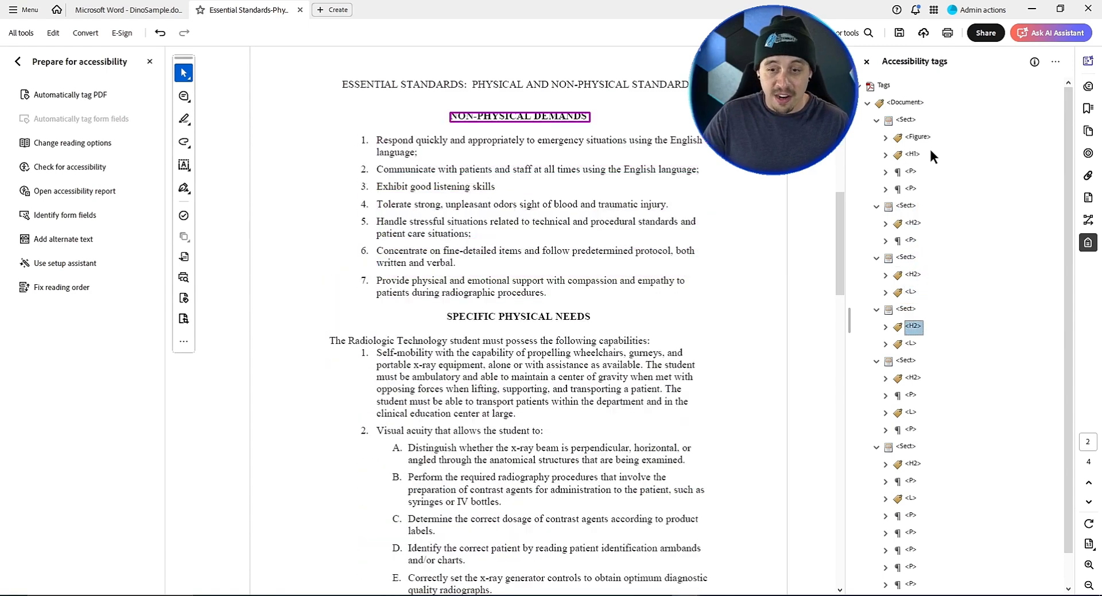
key(Up)
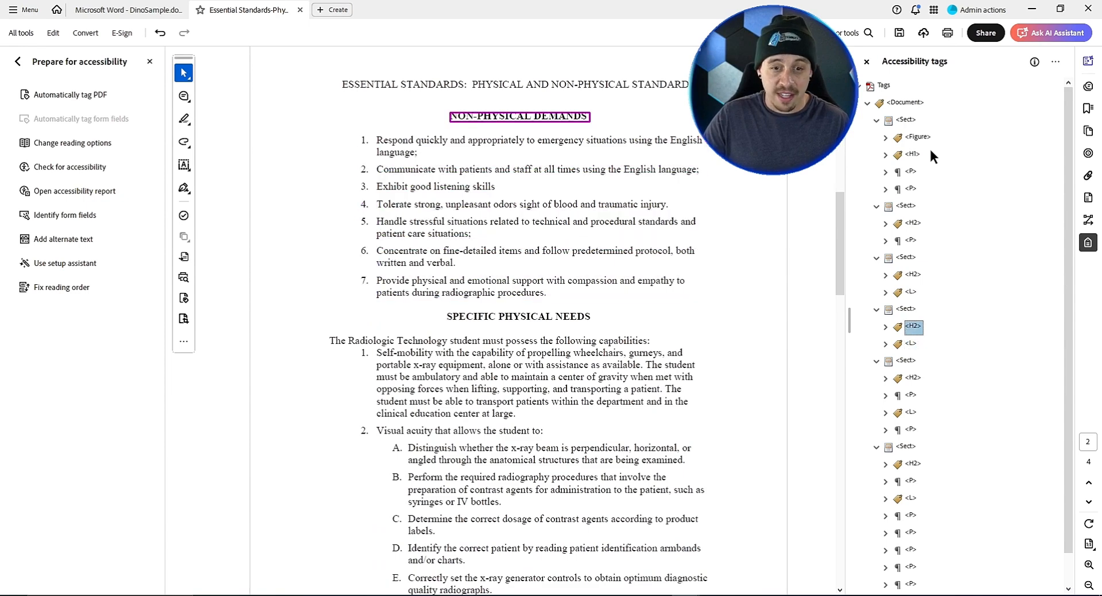
key(Down)
key(Down)
key(Down)
key(Down)
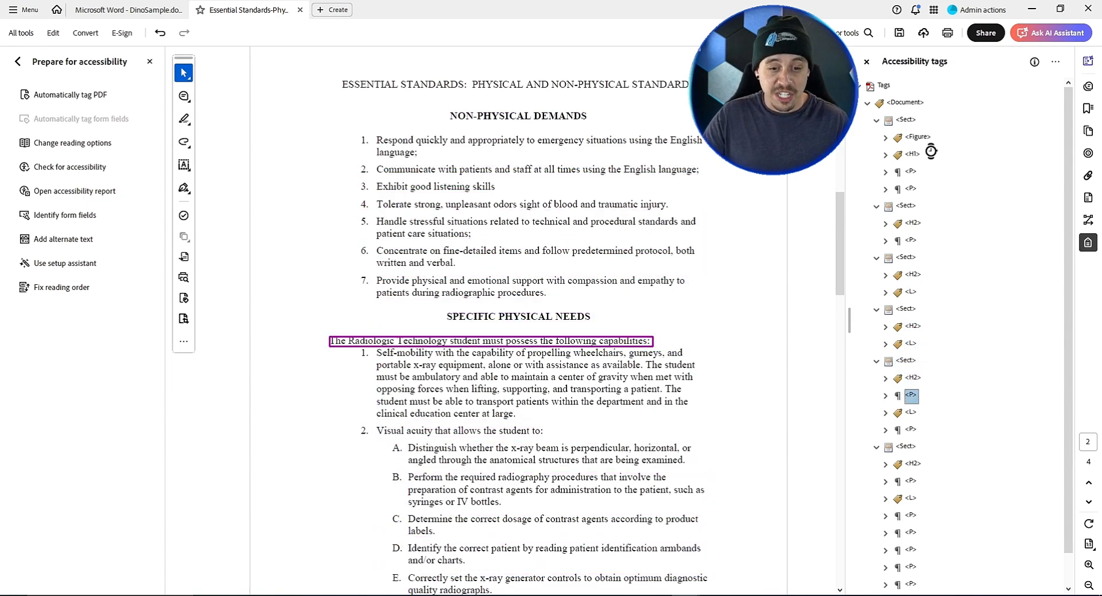
Expand the list tag under Specific Physical Needs and examine which content its list items cover.
key(Down)
key(Right)
key(Down)
key(Down)
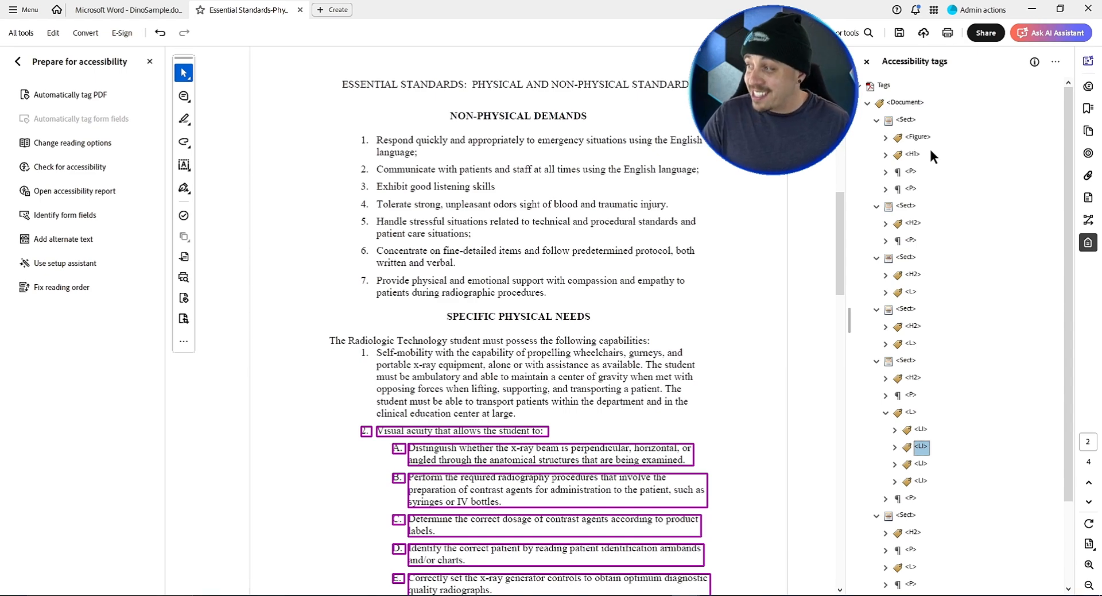
key(Down)
key(Down)
key(Down)
key(Down)
Check the tags of the Healthcare Provider Authorization Form page, from its heading down to the Telephone Number label.
key(Down)
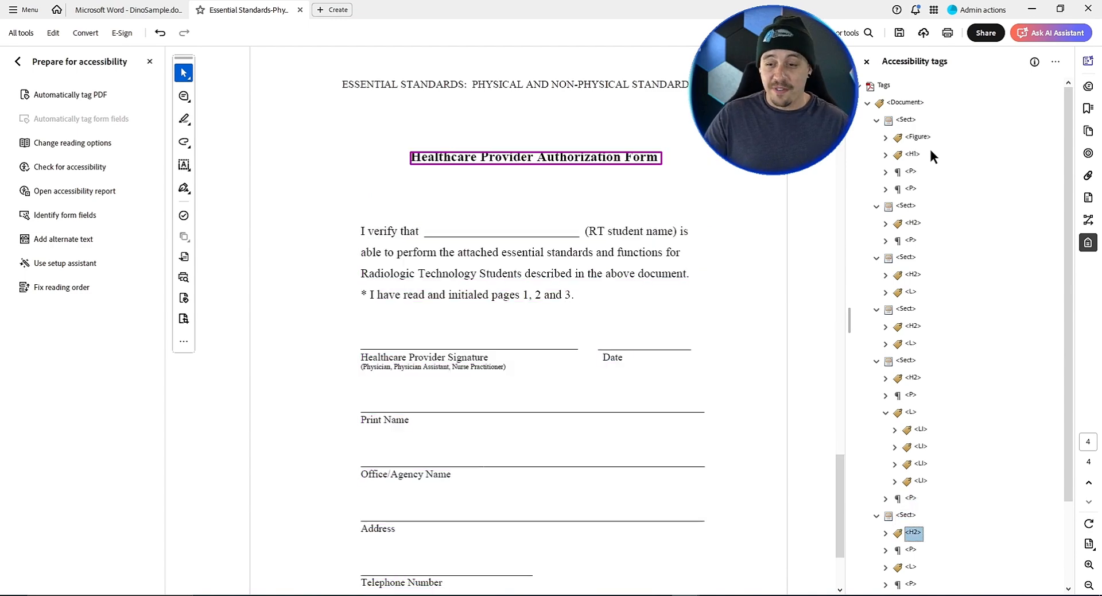
key(Down)
key(Down)
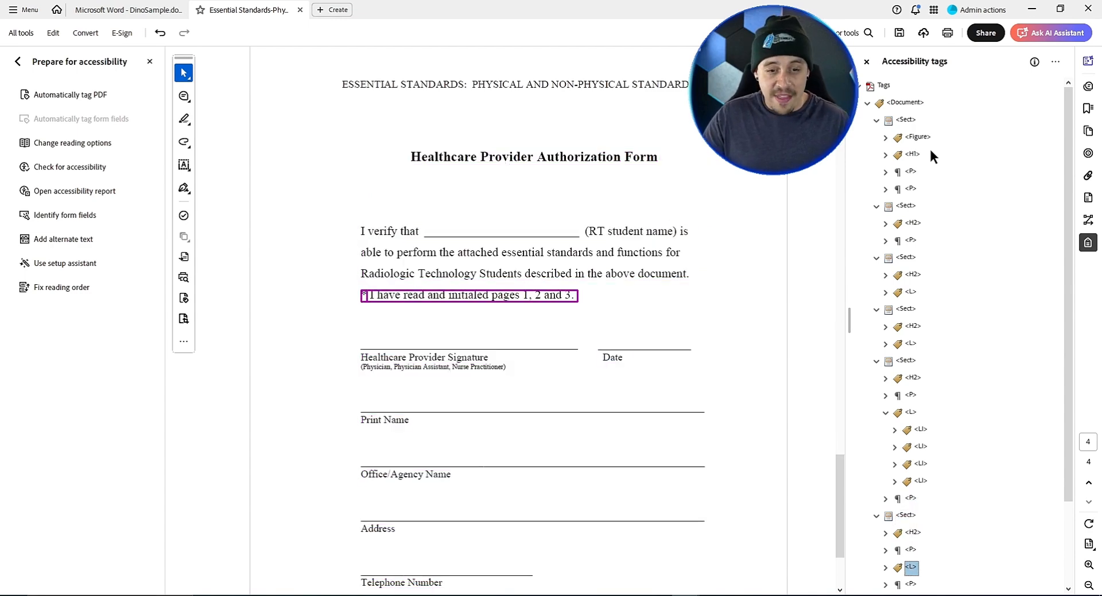
key(Down)
key(Down)
key(Down)
key(Down)
key(Down)
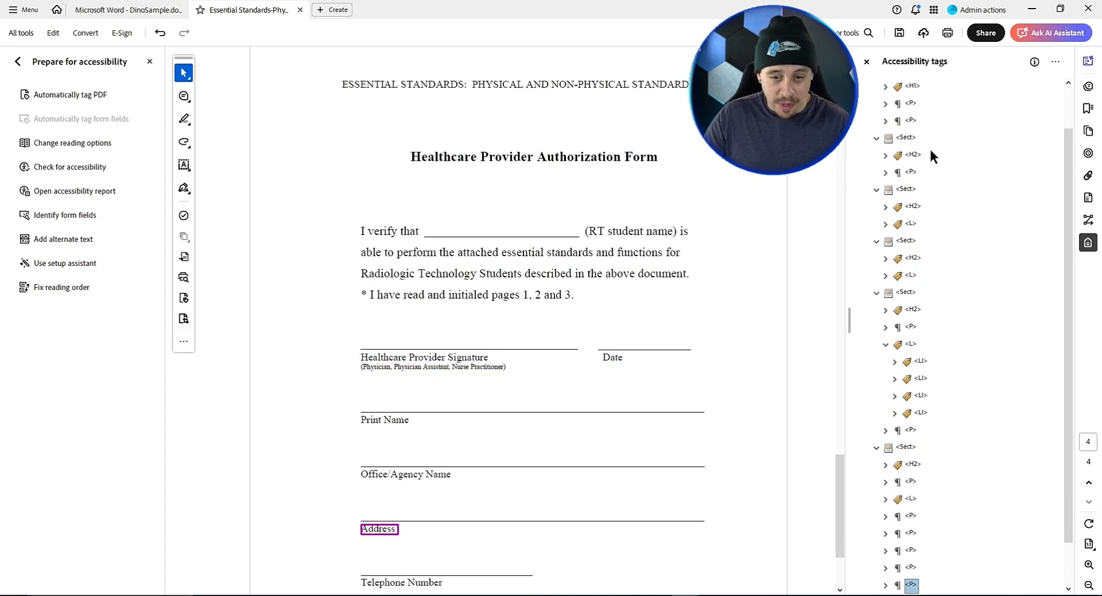
key(Down)
Review the logo's Figure tag and the "I verify that" paragraph tag against the page content at a smaller zoom.
ctrl+scroll(726, 273, down, 2)
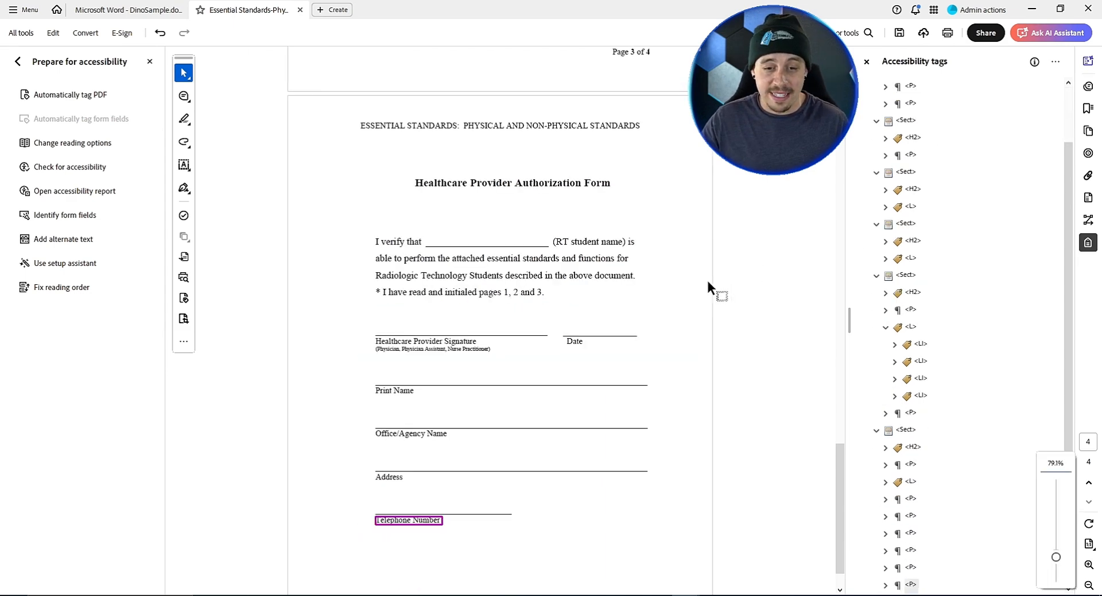
scroll(894, 299, up, 3)
click(918, 138)
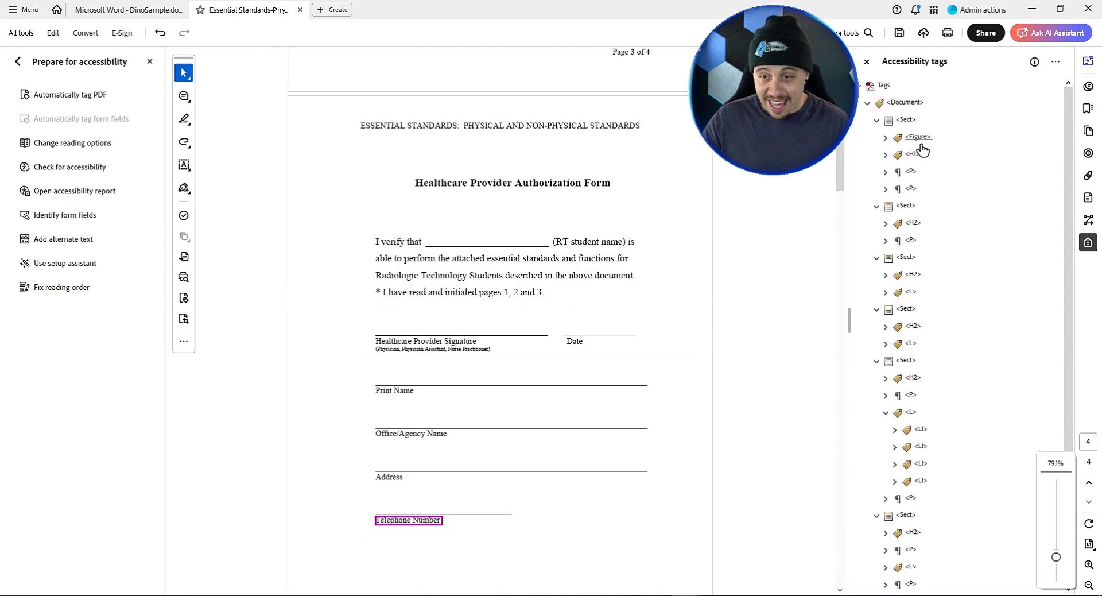
scroll(939, 310, down, 3)
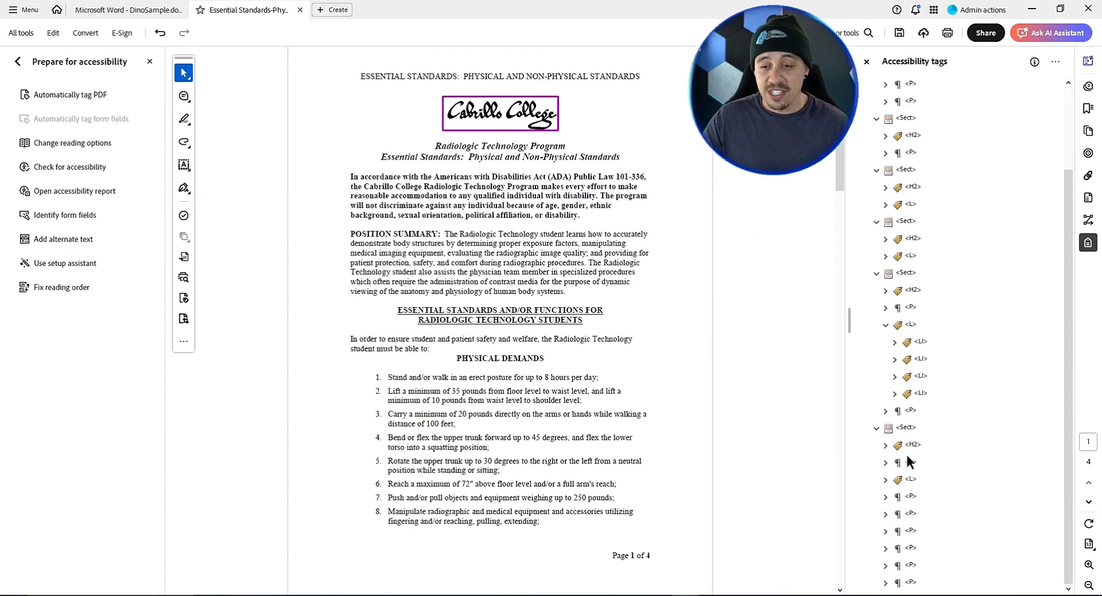
click(911, 462)
click(702, 295)
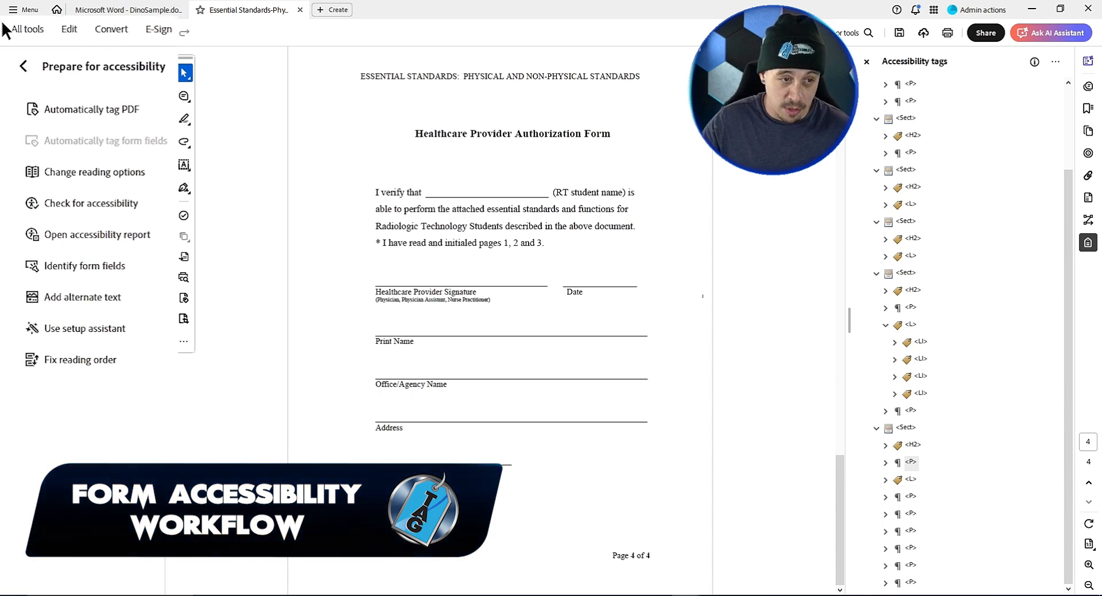
Create a form from the open PDF with auto-detected fields, saving it as "Essential Standards-Physical and Non-Physical Standards Healthcare Provider Form.pdf".
click(28, 35)
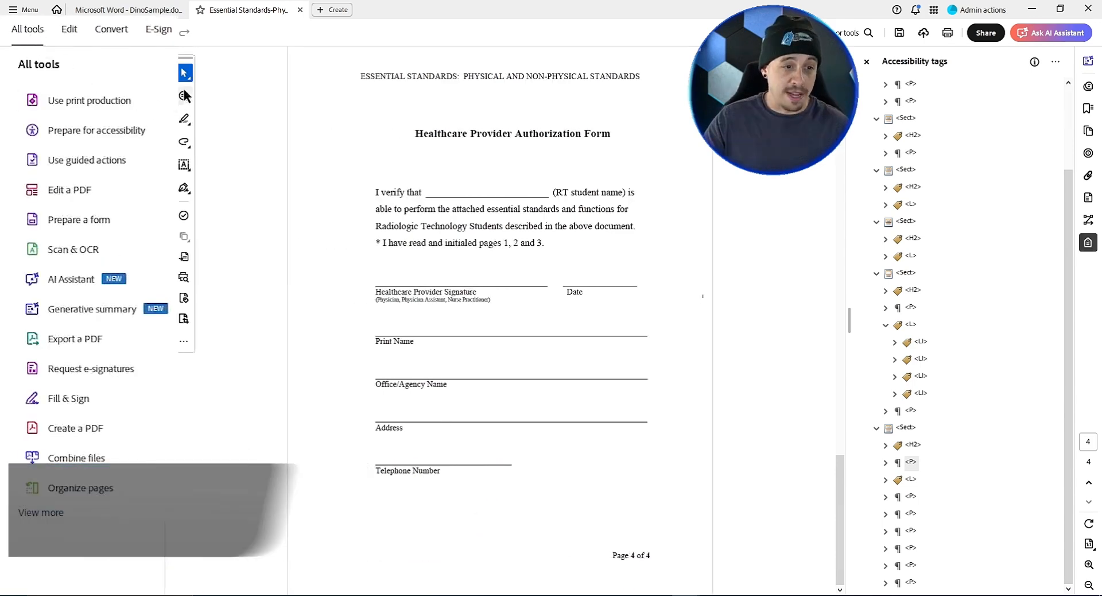
click(42, 512)
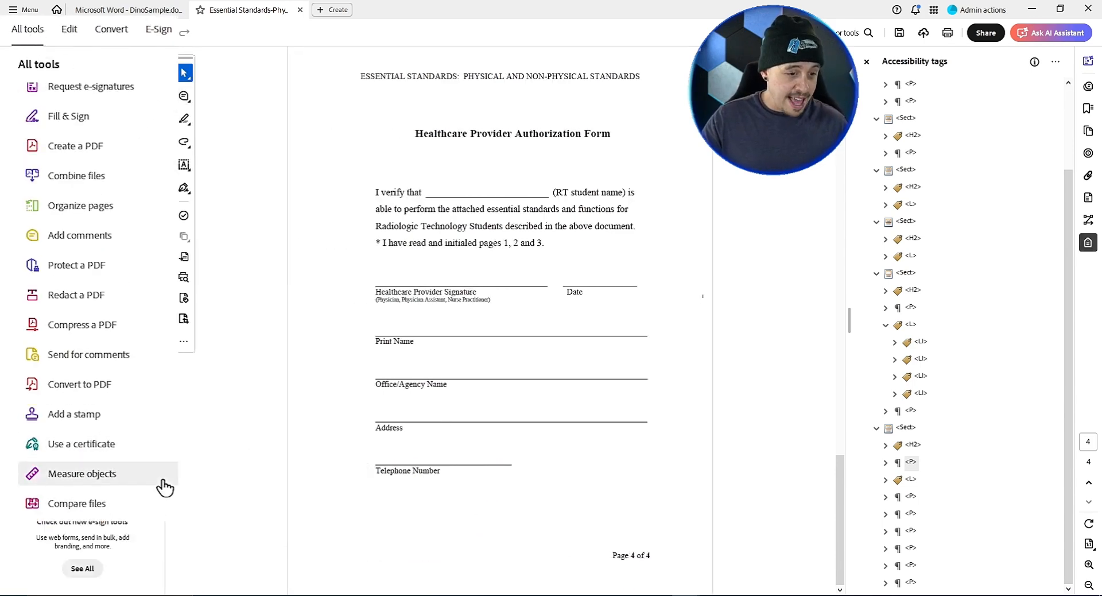
scroll(121, 173, up, 5)
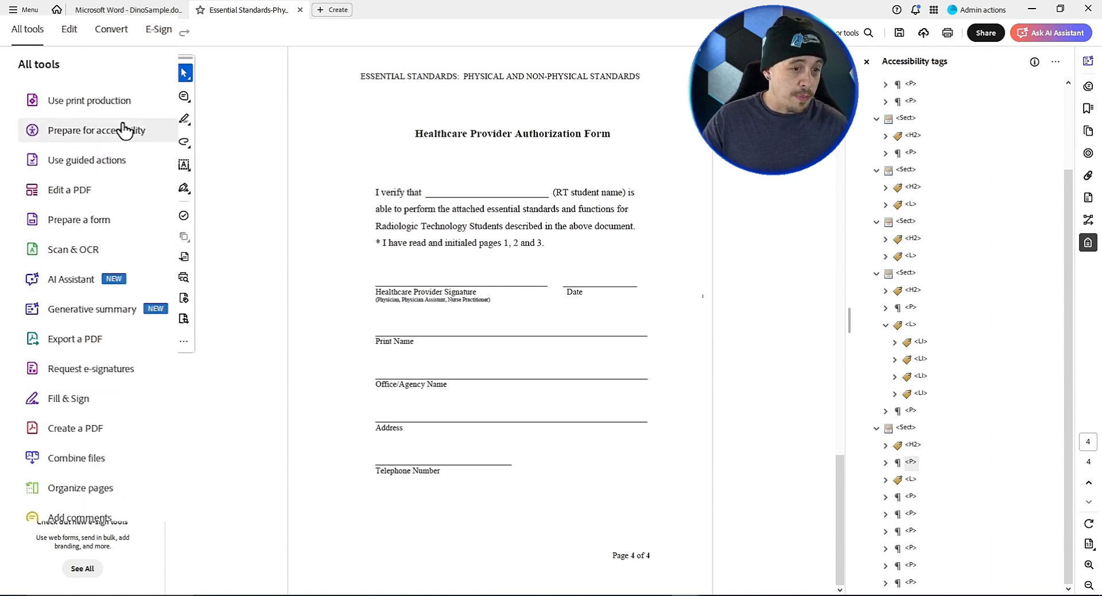
click(113, 225)
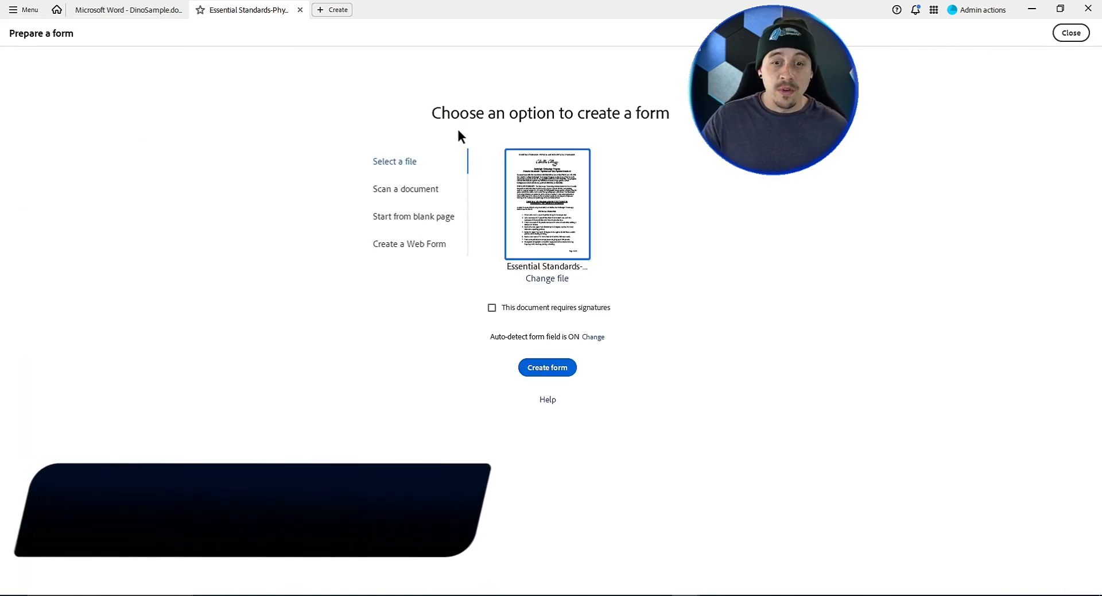
click(540, 368)
click(608, 329)
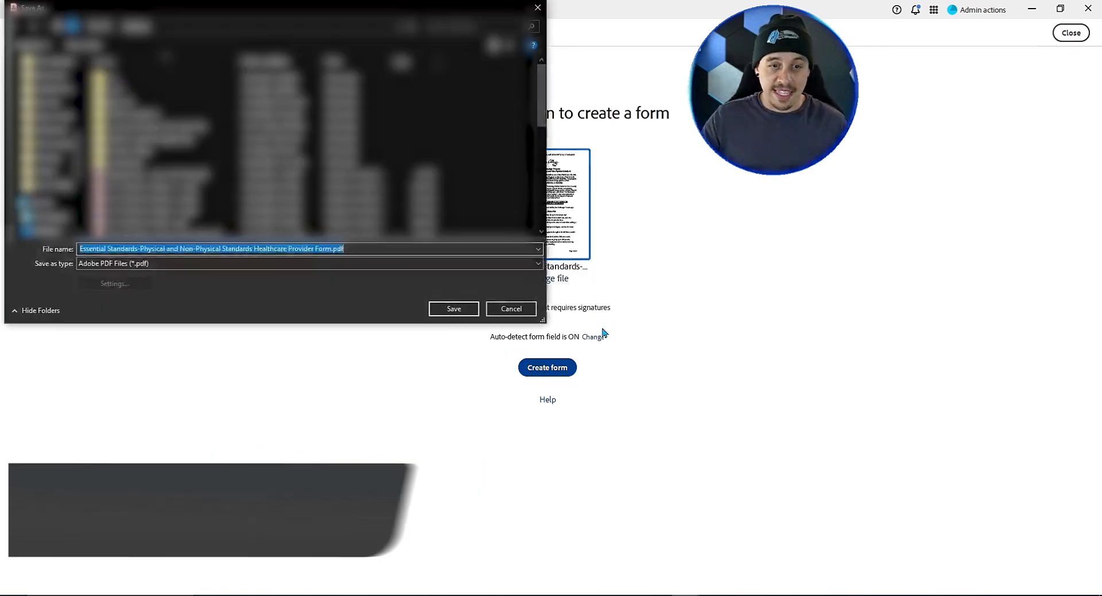
click(452, 308)
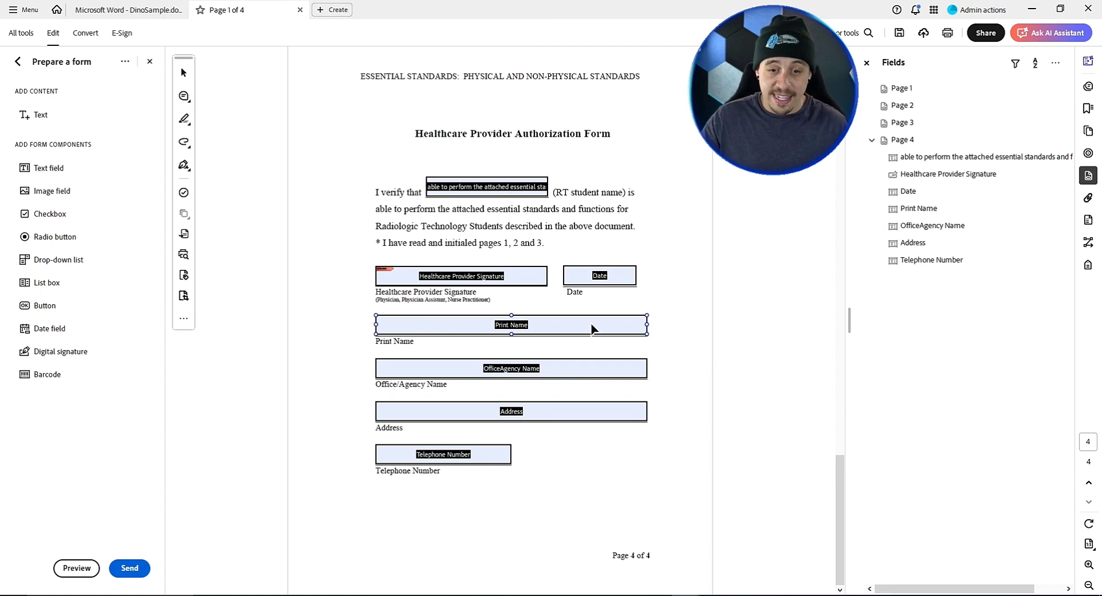
Add a new FORMS PLACEHOLDER tag directly after the H2 tag of the Healthcare Provider Authorization Form heading.
click(1088, 265)
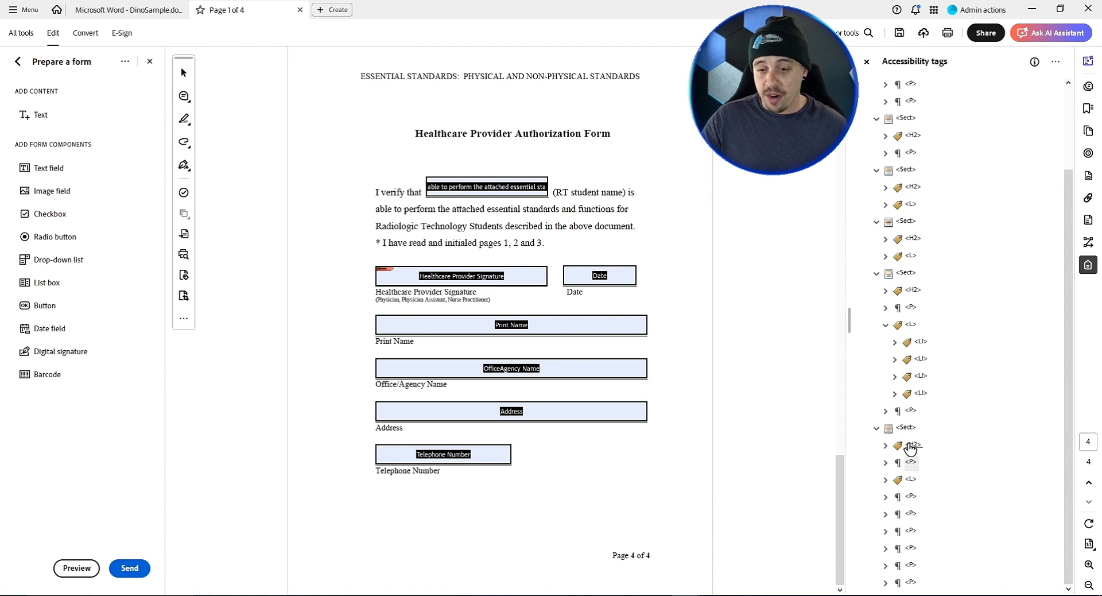
click(913, 446)
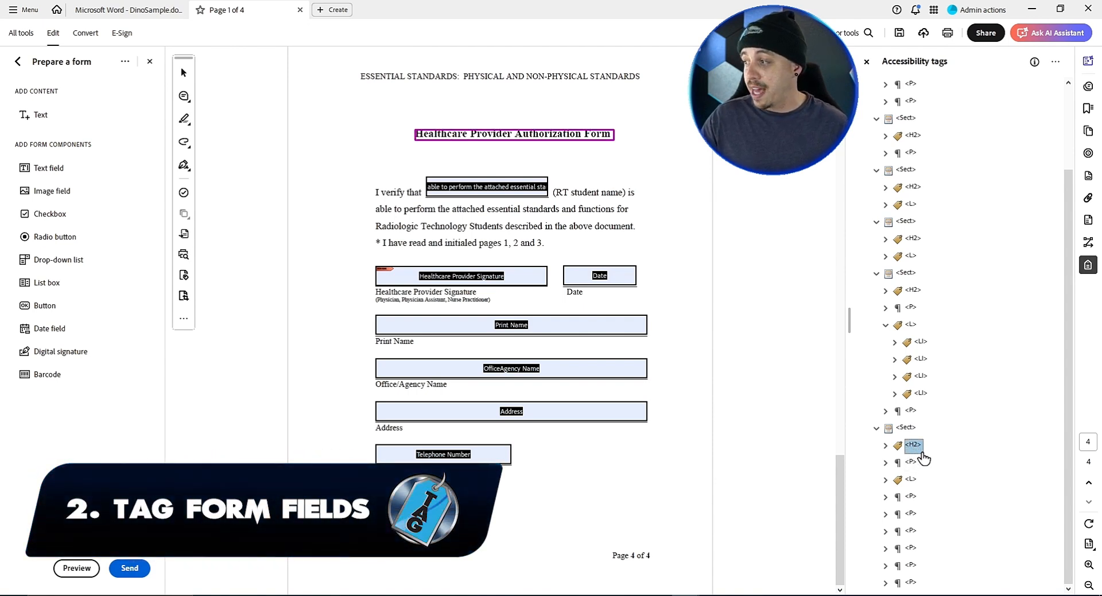
right_click(919, 447)
click(971, 162)
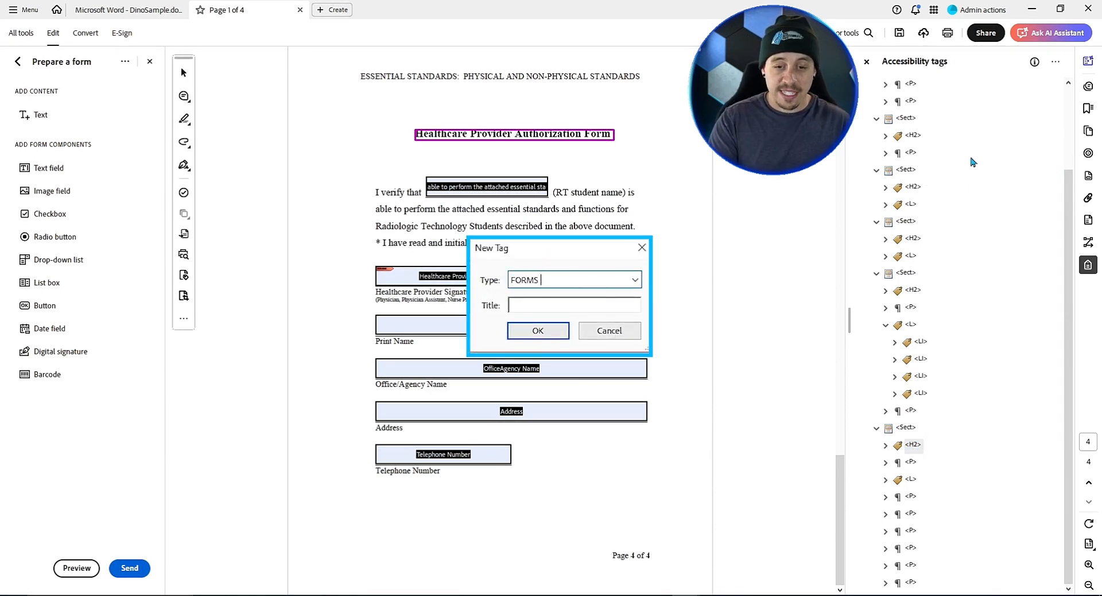
text(FORMS PLACEHOLDER)
key(Return)
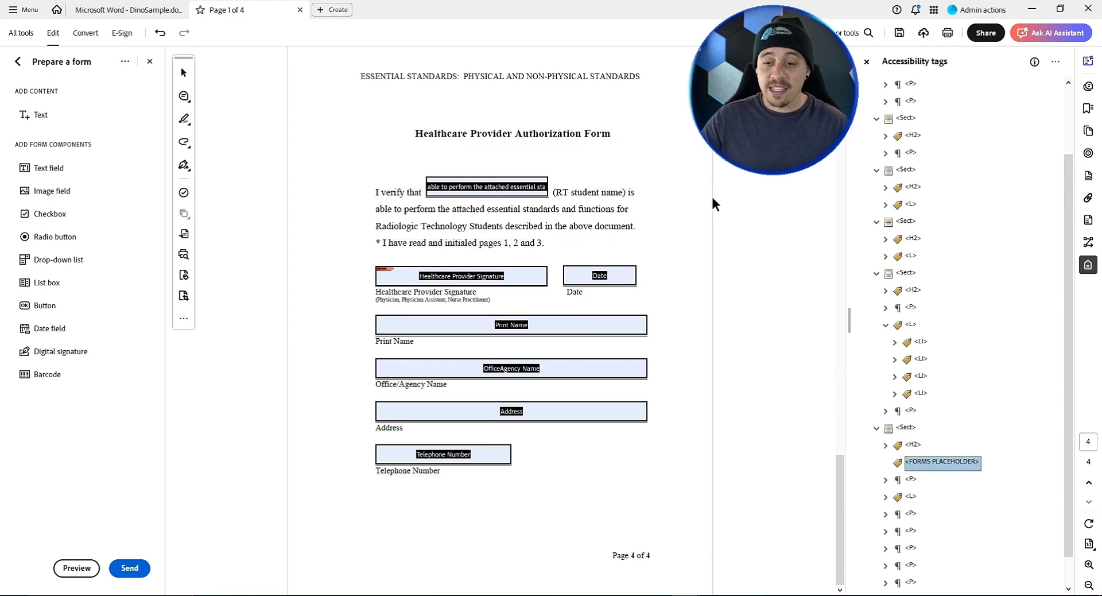
Leave form editing and, with the FORMS PLACEHOLDER tag selected, search page 4 for unmarked annotations.
click(150, 62)
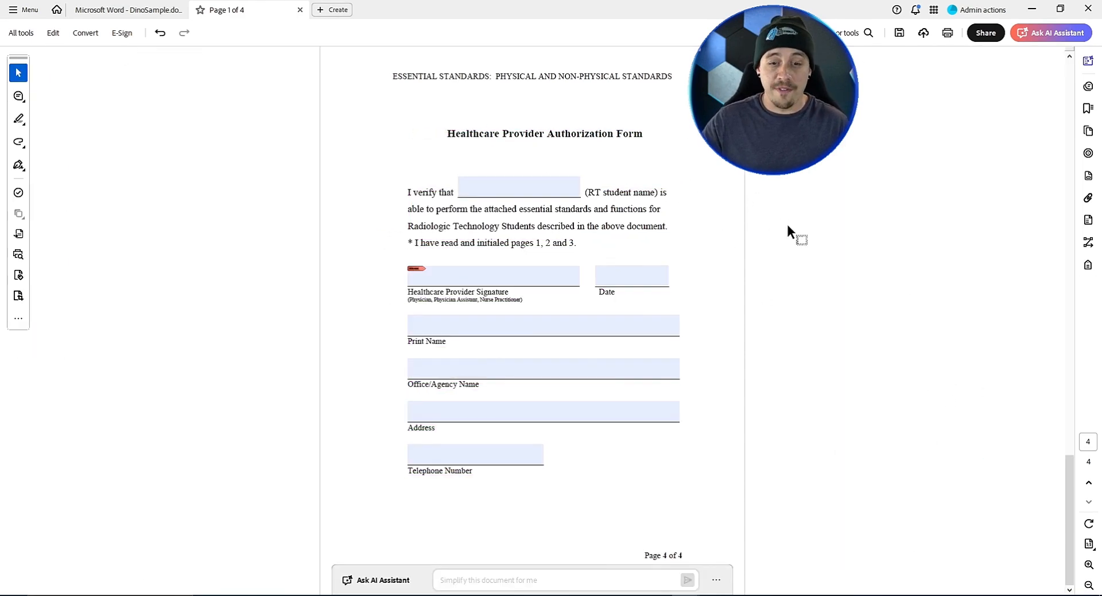
click(1088, 264)
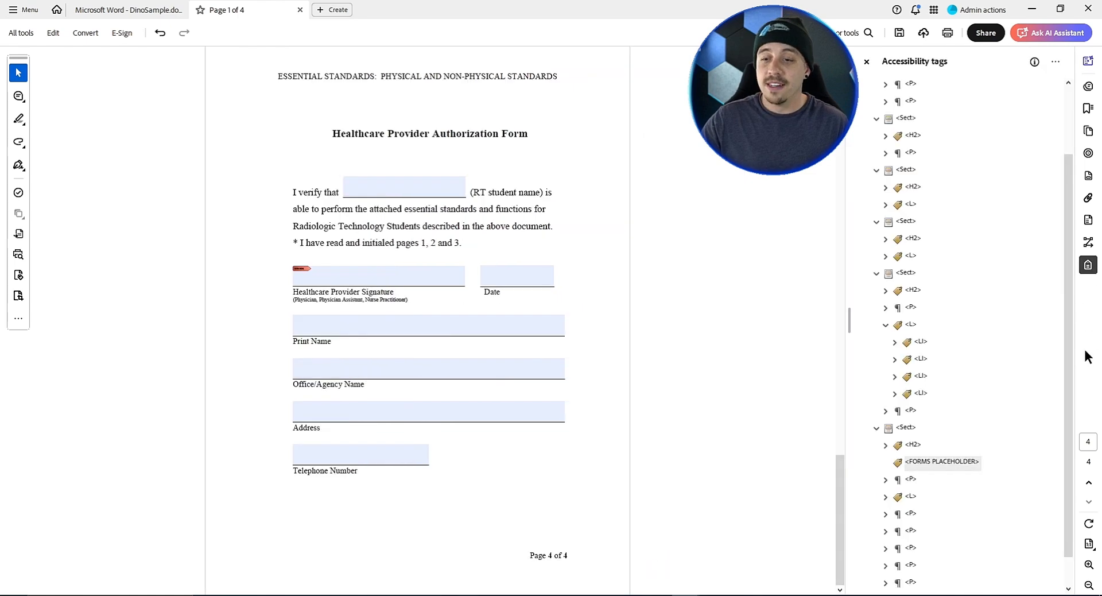
click(925, 466)
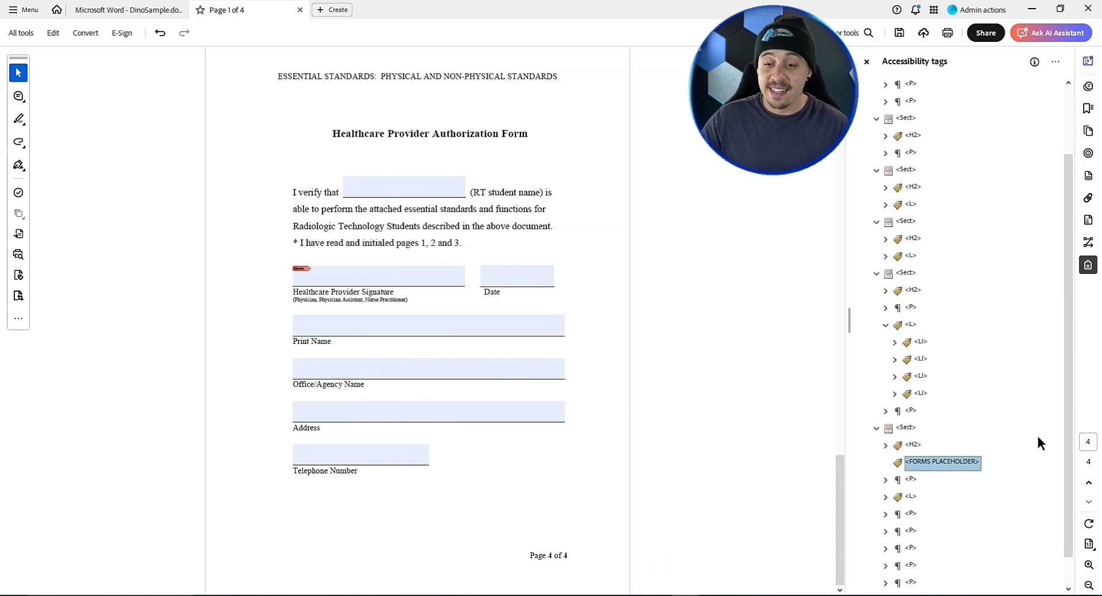
click(1056, 61)
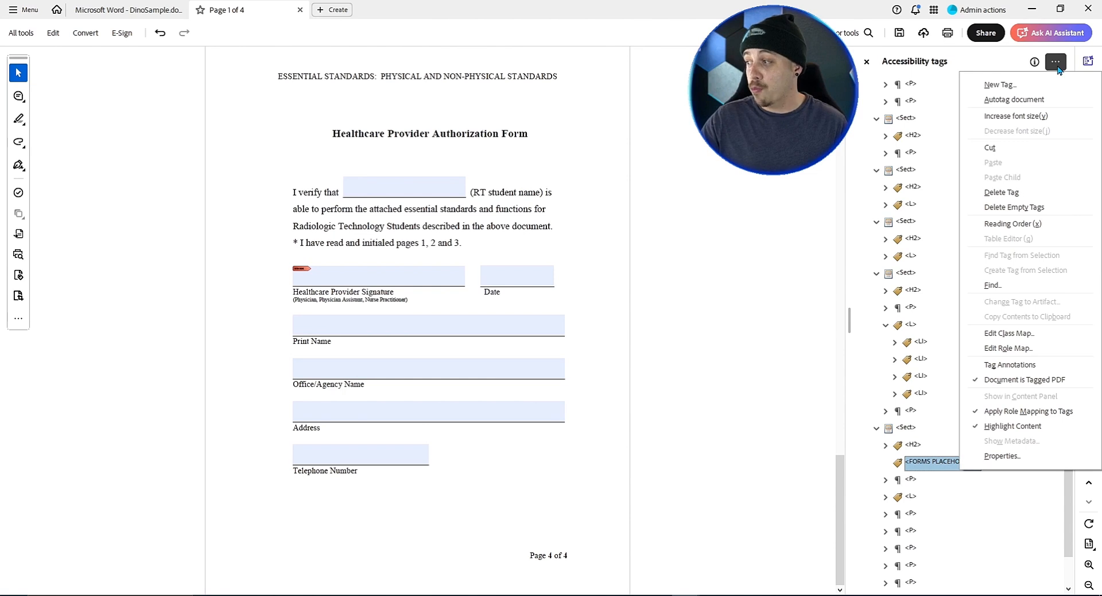
click(1048, 284)
click(608, 254)
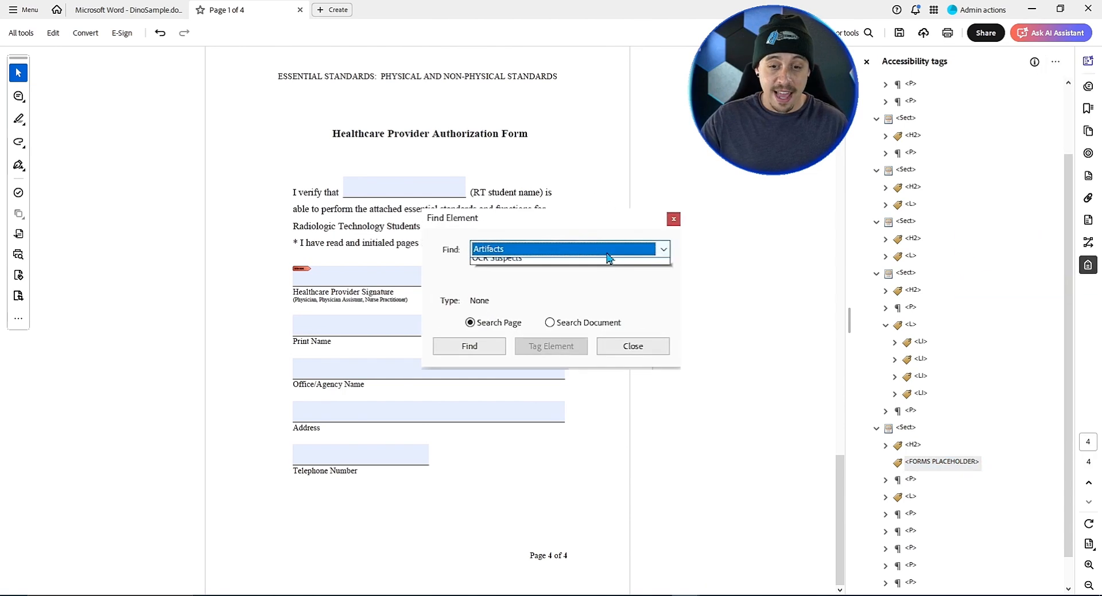
click(577, 315)
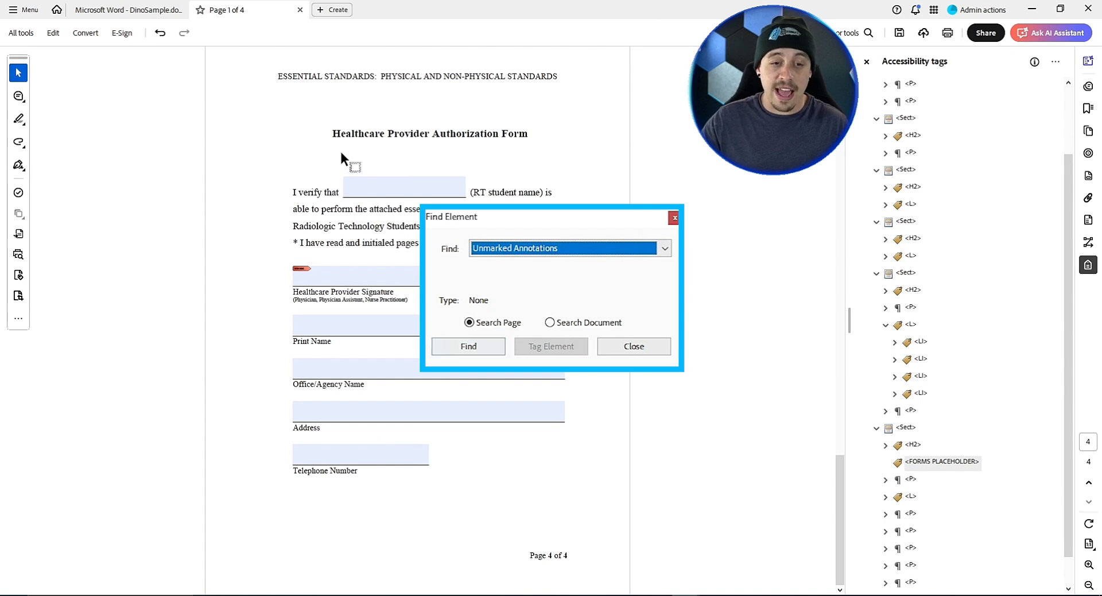
click(470, 347)
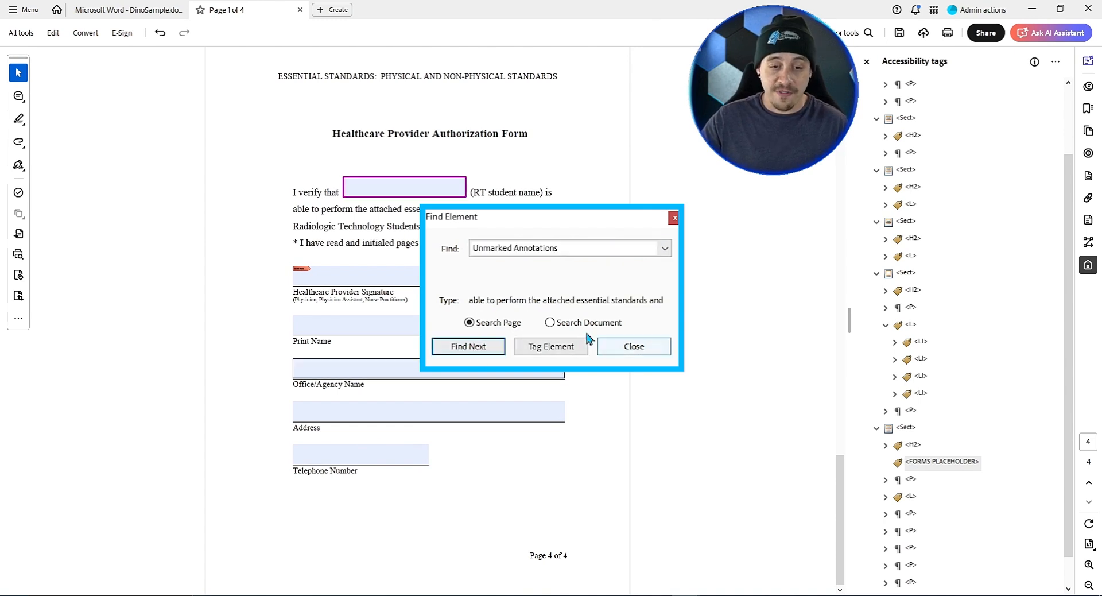
Tag every unmarked form field on the page under FORMS PLACEHOLDER and close the element search.
click(559, 348)
click(564, 350)
click(567, 351)
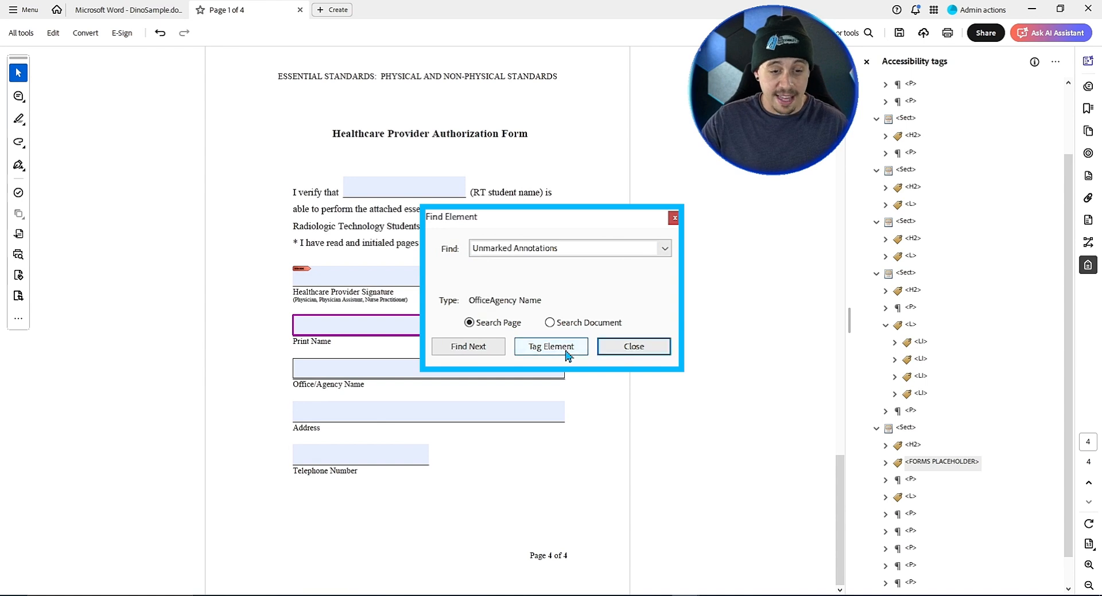
click(567, 351)
click(566, 351)
click(565, 350)
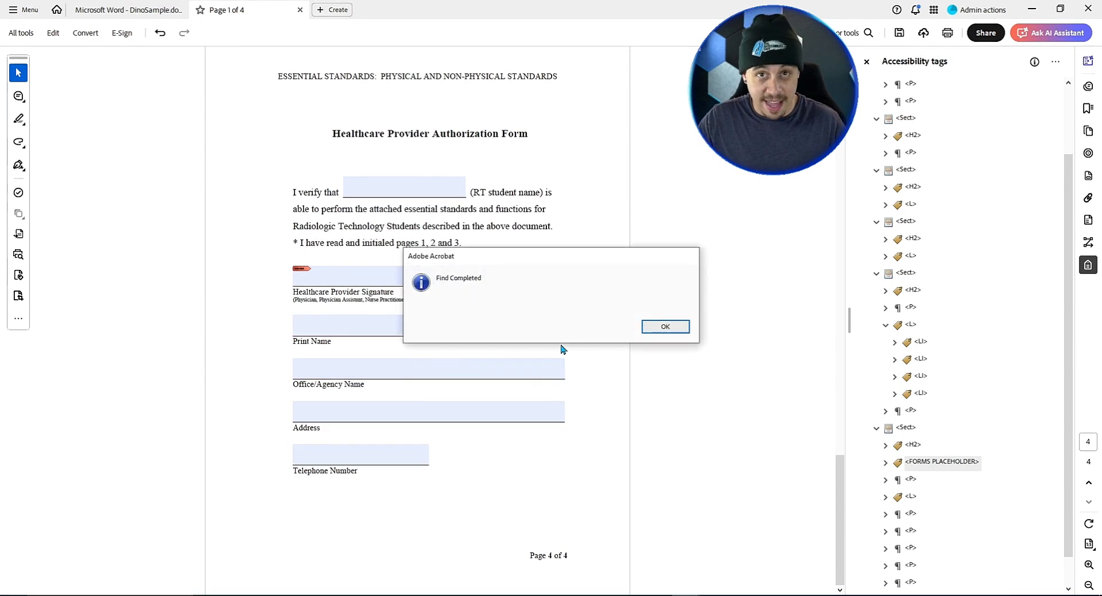
click(666, 334)
click(625, 344)
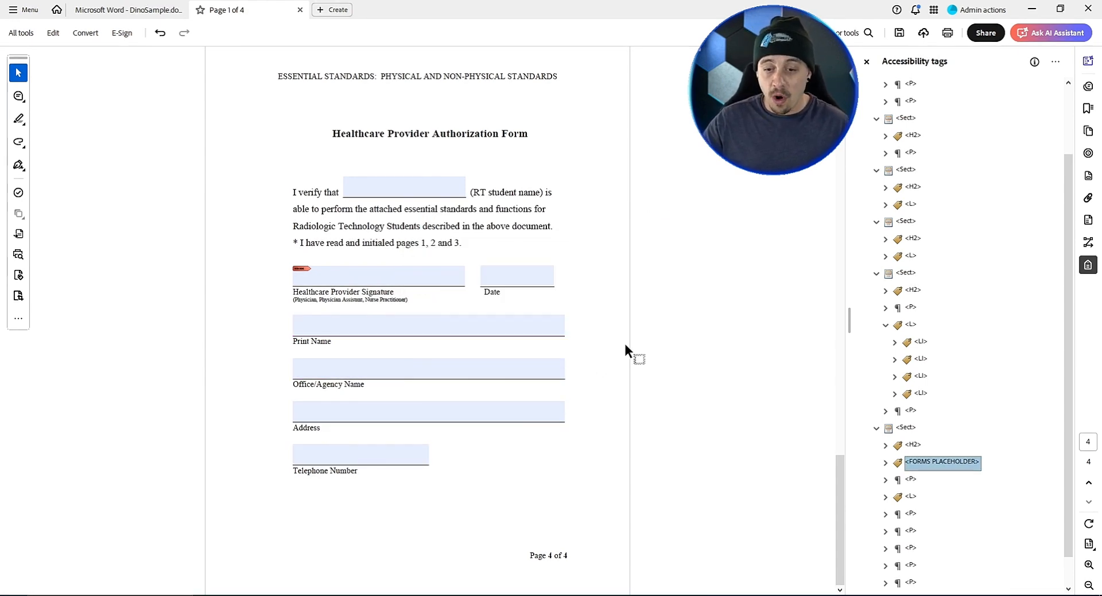
Examine the form field objects inside FORMS PLACEHOLDER and the content of the "I verify that" paragraph tag.
click(885, 462)
click(918, 447)
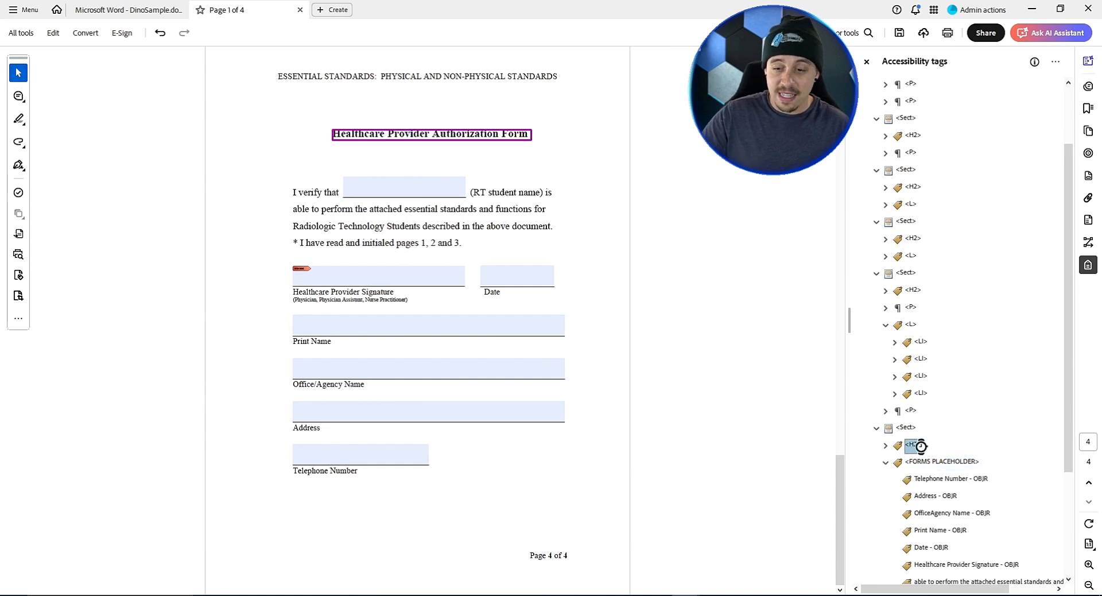
key(Down)
key(Up)
key(Down)
key(Left)
key(Down)
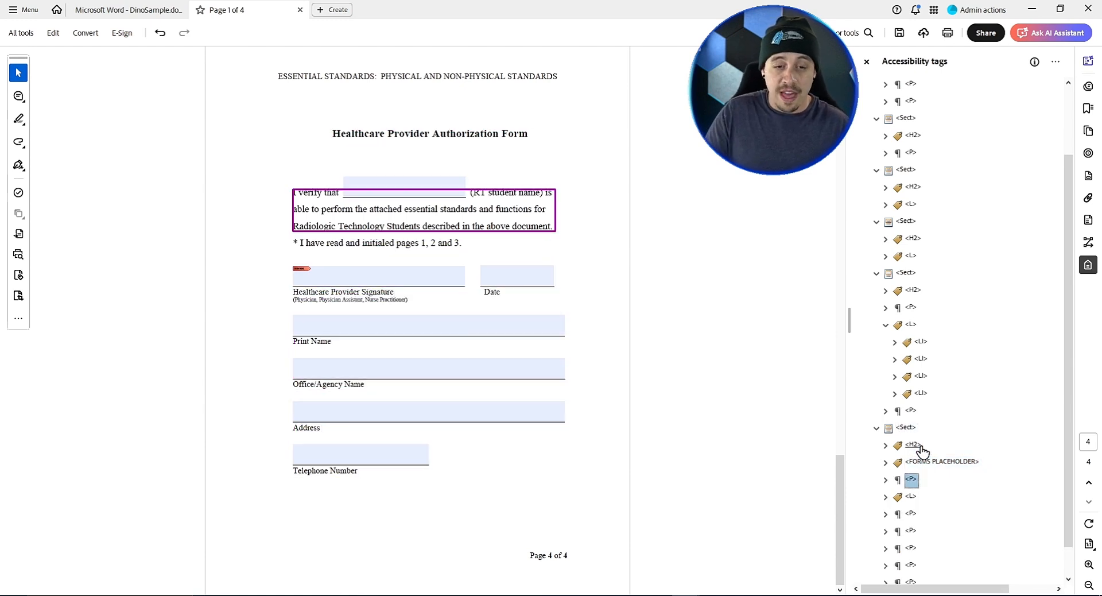
key(Right)
key(Down)
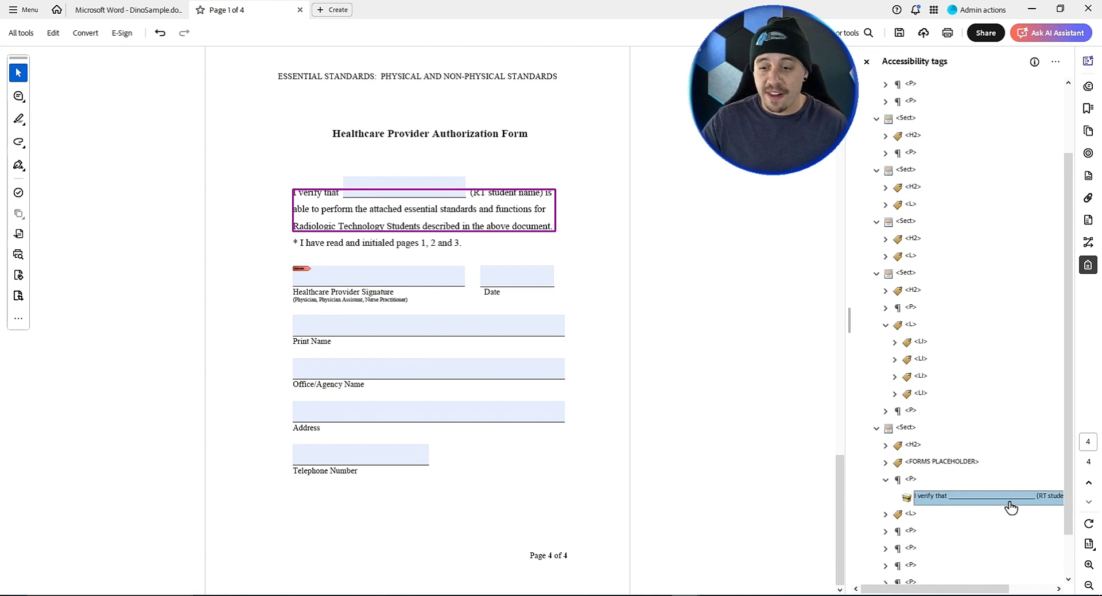
Use the Reading Order tool to tag the blank line after "I verify that" as its own text/paragraph element.
click(25, 32)
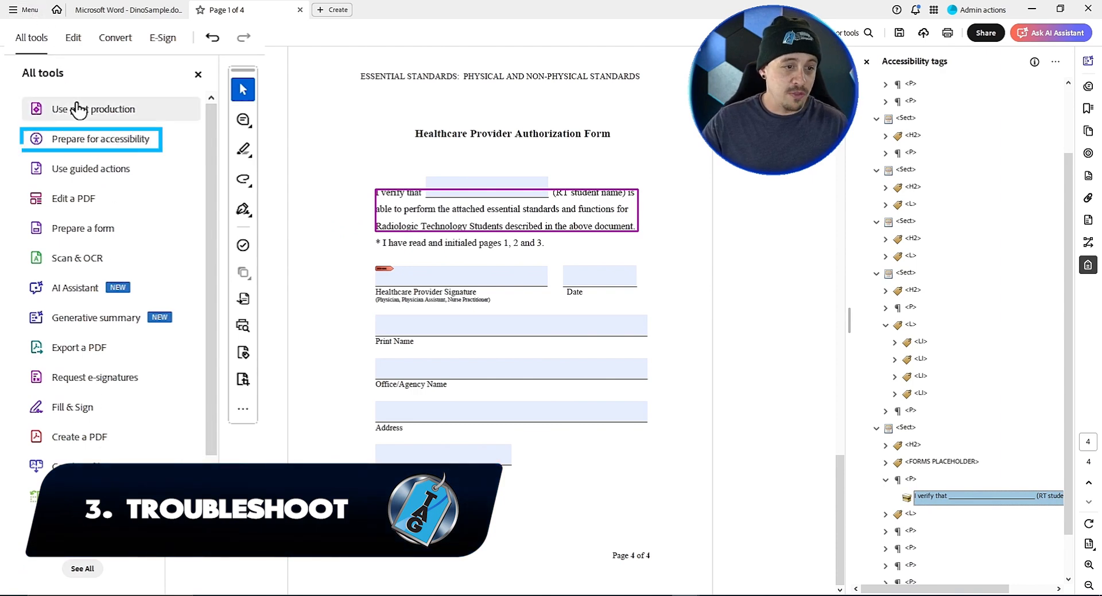
click(85, 151)
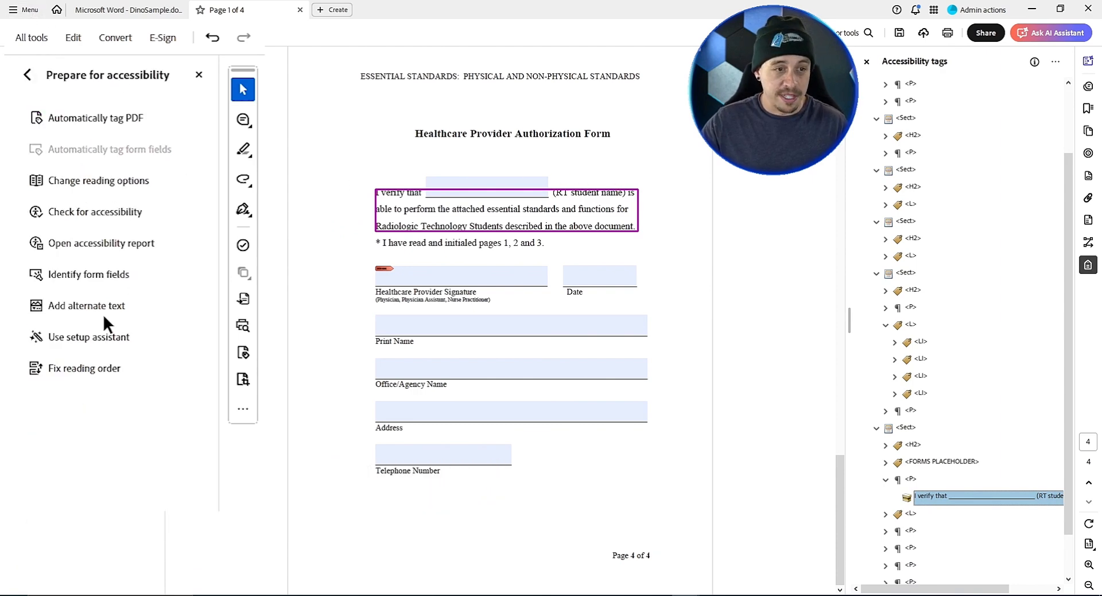
click(84, 368)
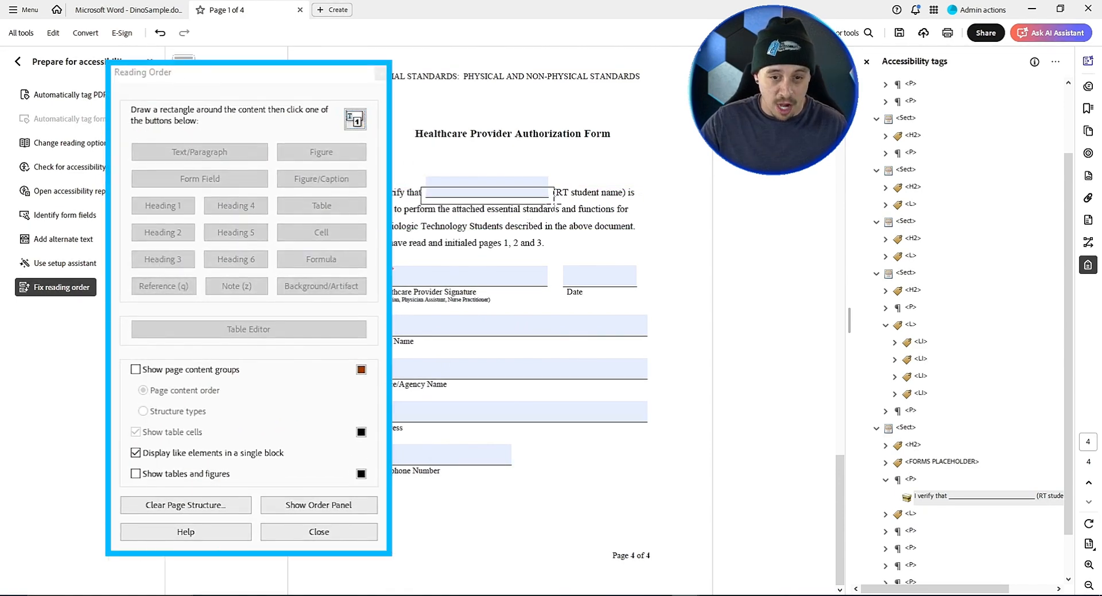
click(552, 197)
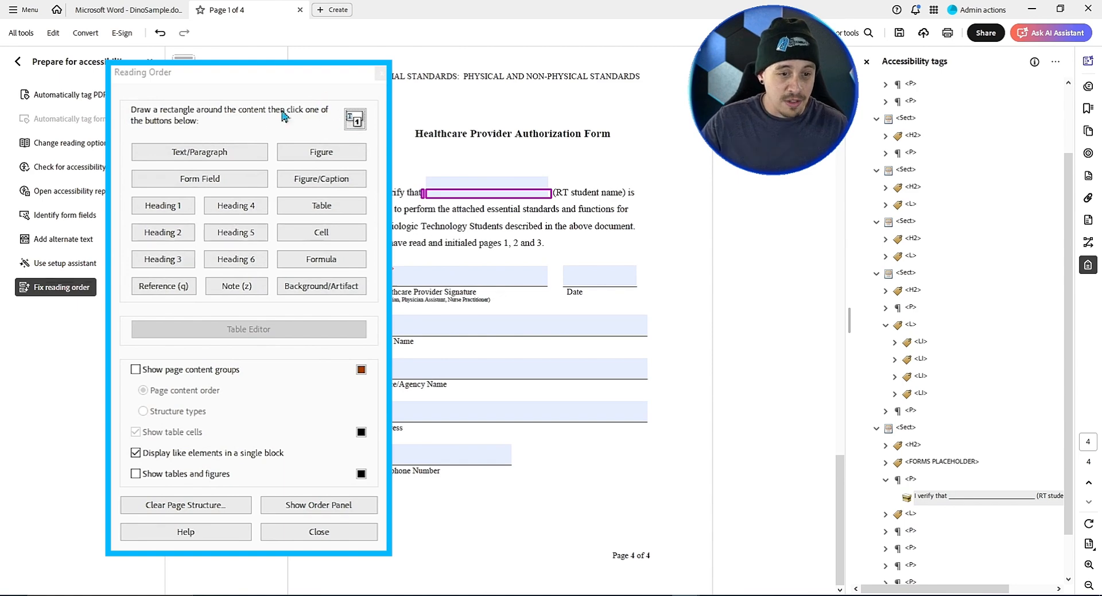
click(224, 151)
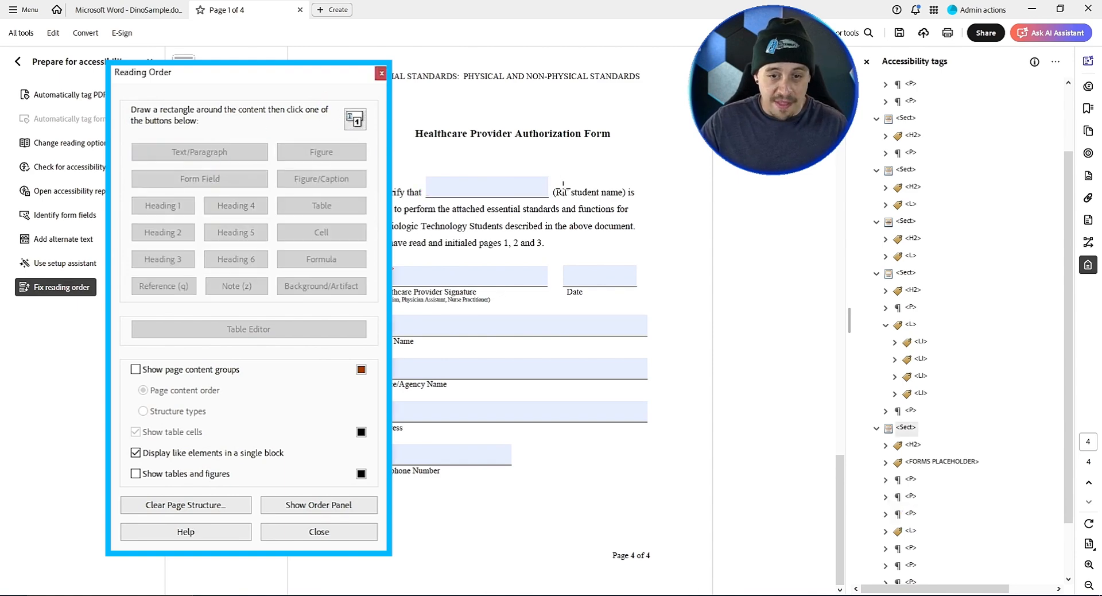
Tag "(RT student name) is" and the two text lines starting with "able to perform" as separate text/paragraph elements.
drag(552, 181, 641, 202)
click(200, 152)
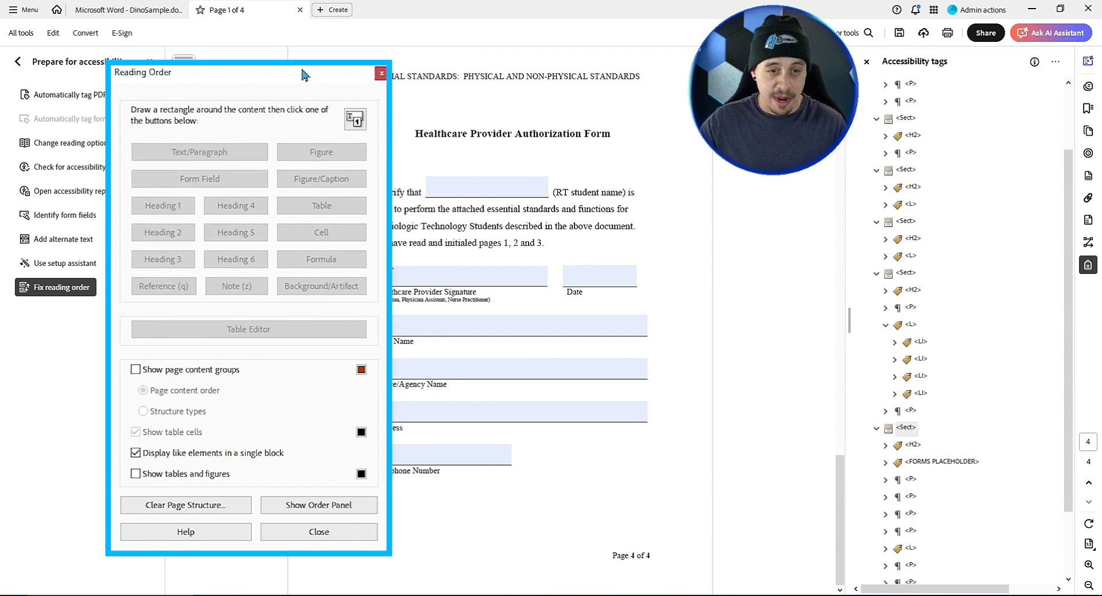
drag(302, 75, 202, 72)
drag(366, 204, 666, 234)
click(84, 150)
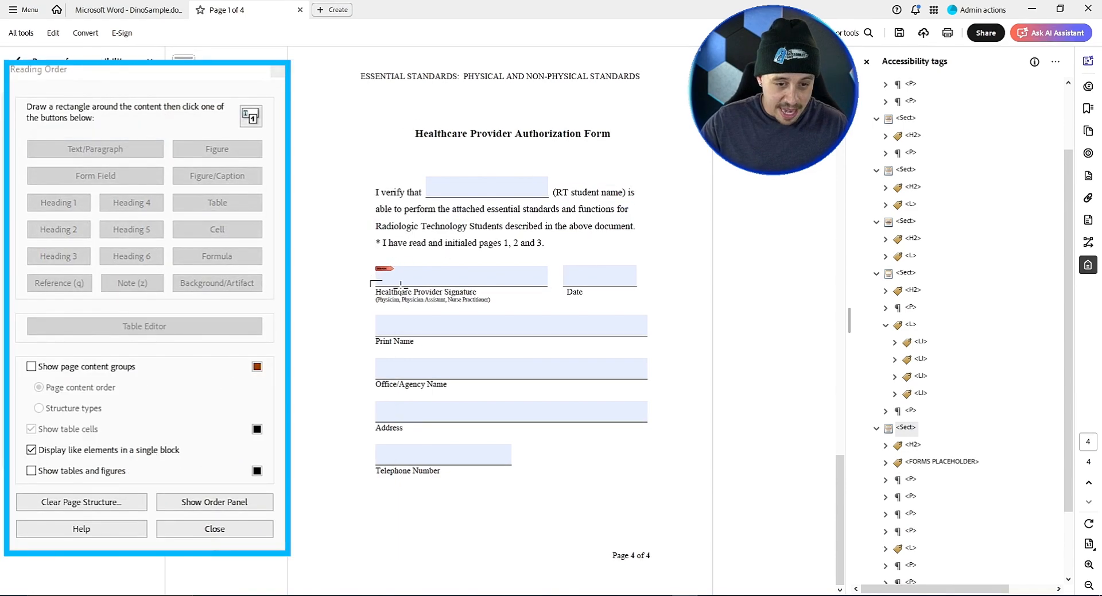
Tag the underline above Healthcare Provider Signature as a text/paragraph element and close the Reading Order tool.
mouse_move(371, 279)
mouse_down()
mouse_move(545, 281)
mouse_move(555, 293)
mouse_up()
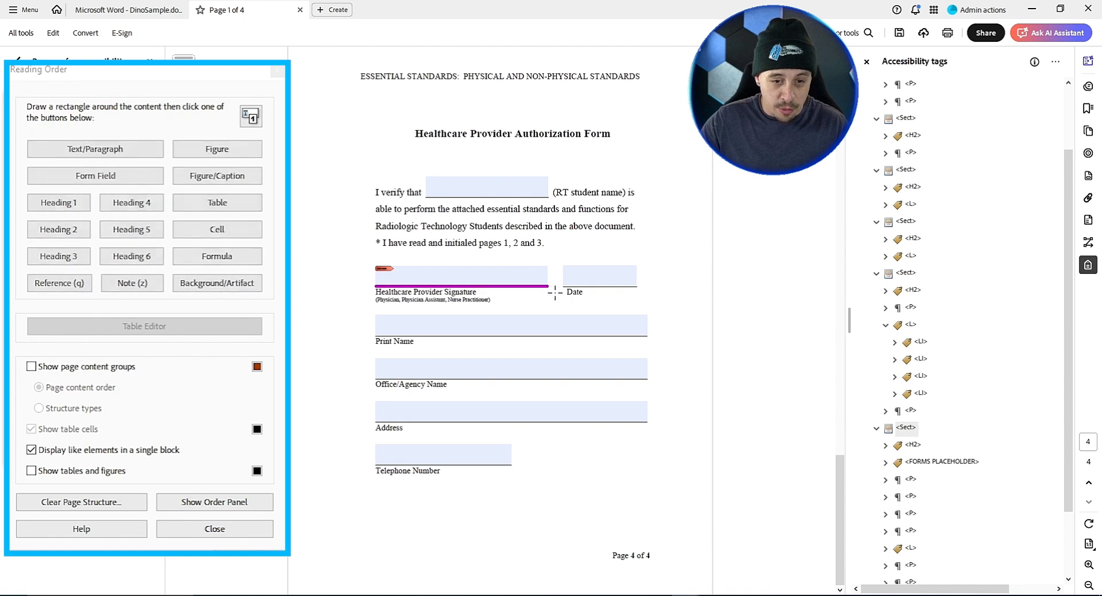
click(140, 149)
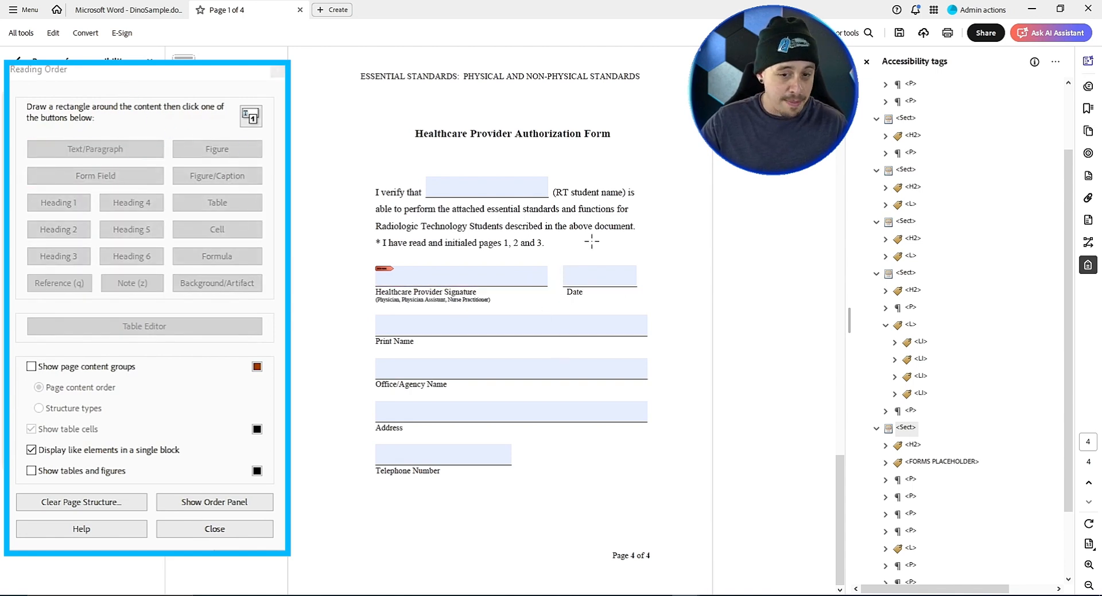
drag(408, 339, 664, 339)
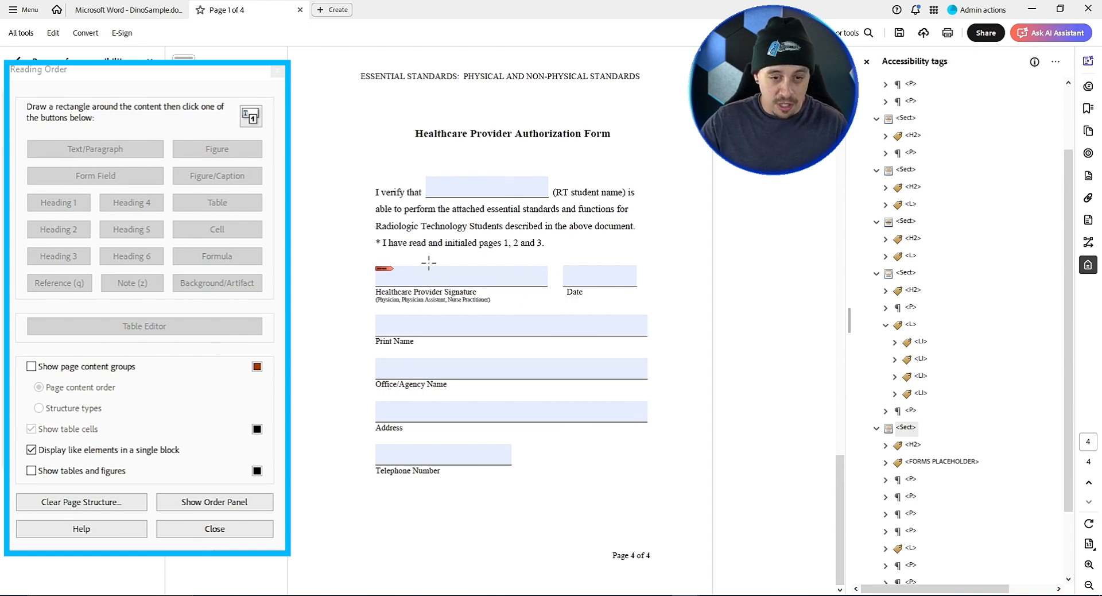
click(215, 528)
Check the split paragraph tags after the form heading, covering "I verify that" and the blank name line.
click(912, 445)
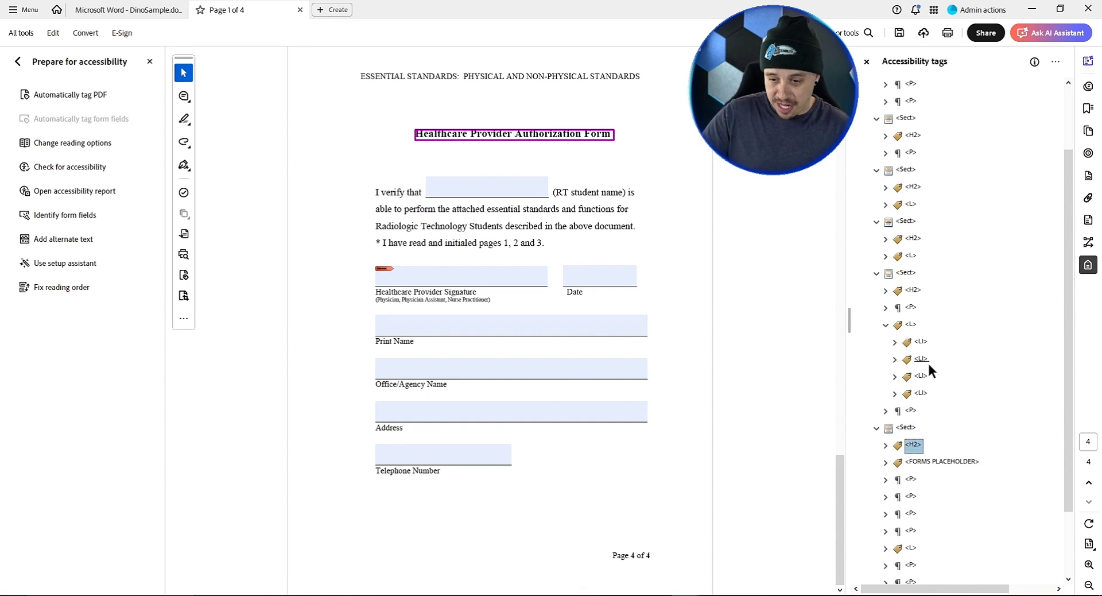
key(Down)
key(Down)
key(Right)
key(Down)
key(Down)
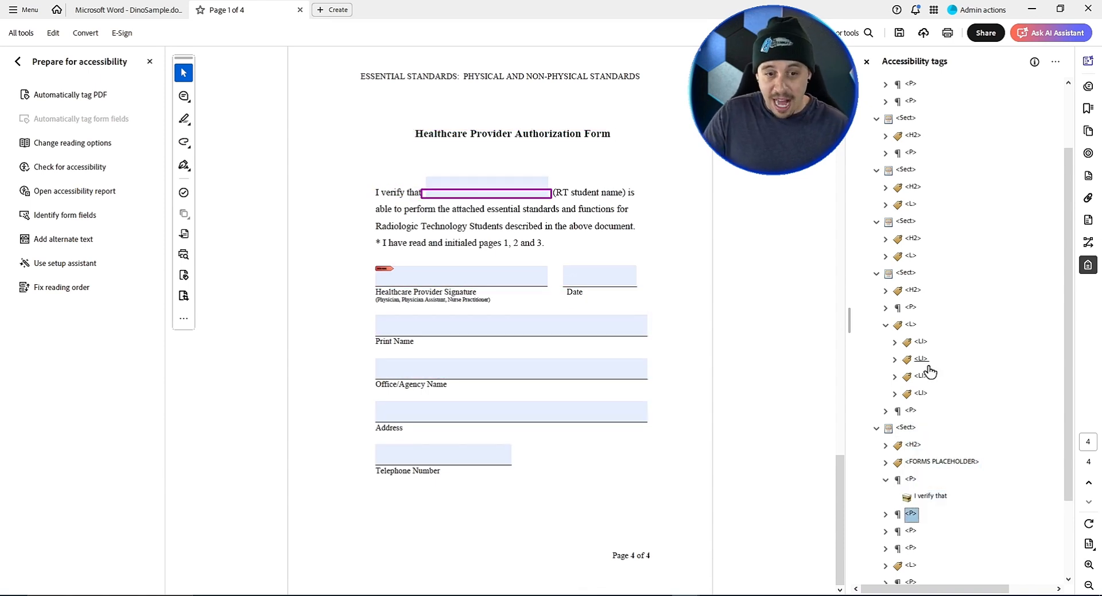
Change the blank name line after "I verify that" to a Page artifact and delete its emptied paragraph tag.
key(Right)
key(Down)
scroll(909, 426, down, 2)
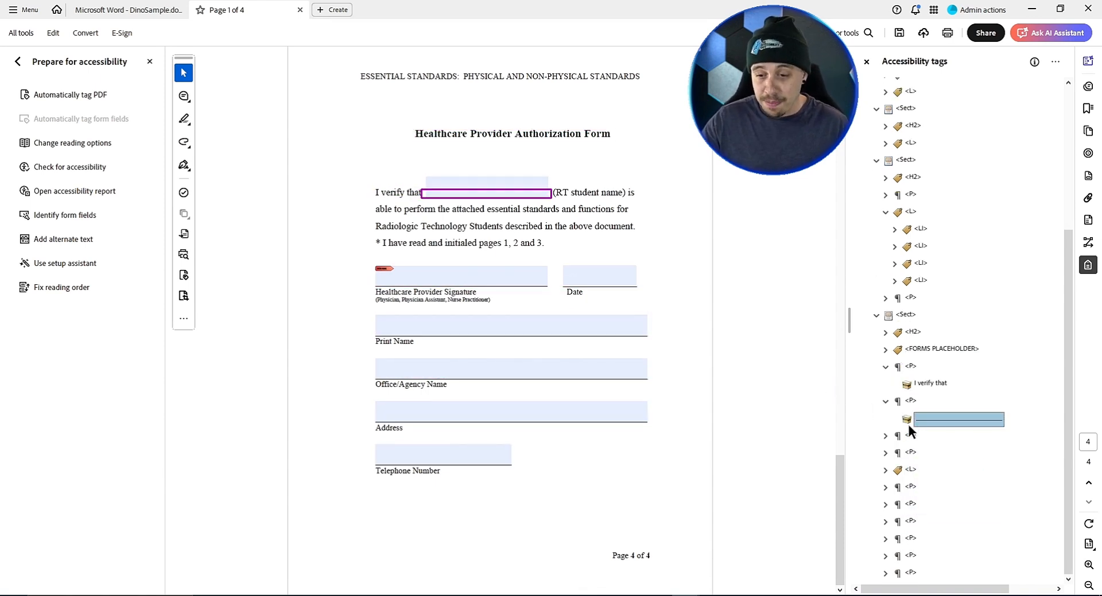
right_click(948, 419)
click(1005, 266)
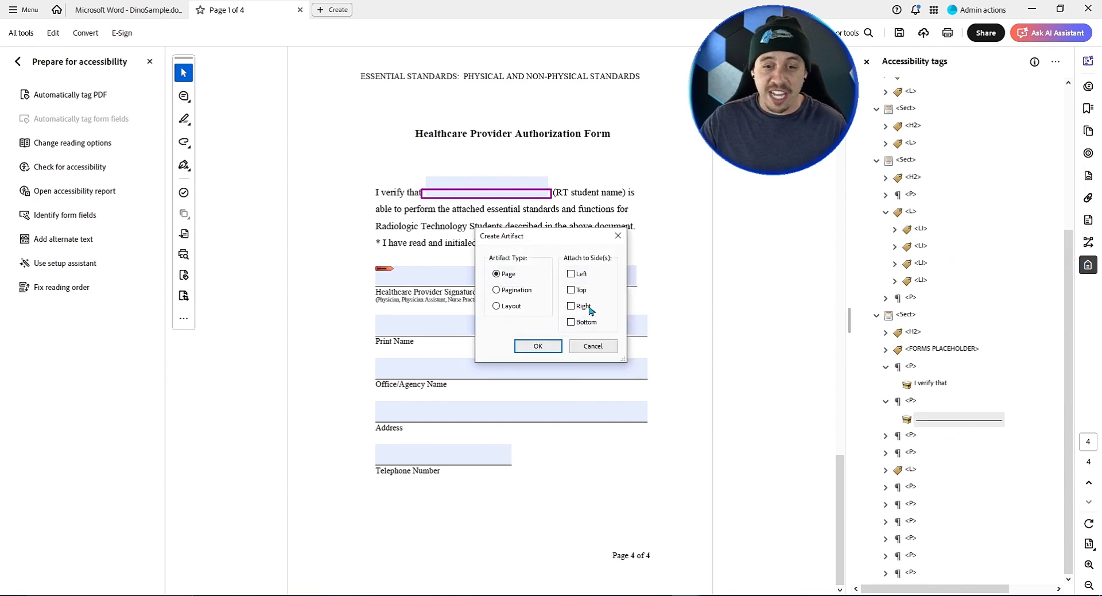
click(538, 346)
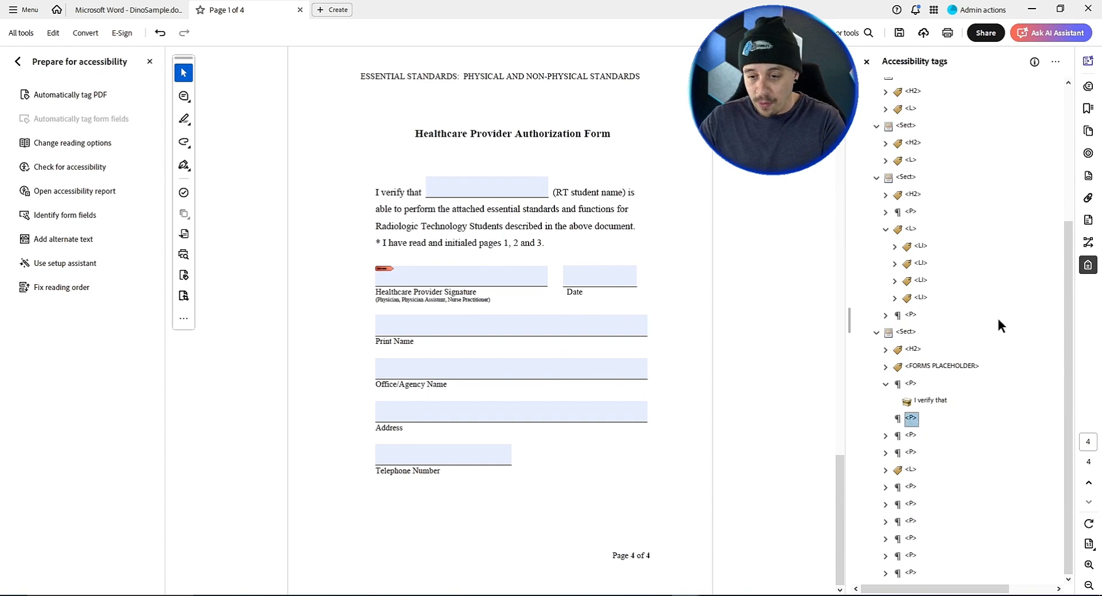
key(Delete)
Change the underline path above Healthcare Provider Signature to a Page artifact and delete the empty paragraph tag that contained it.
key(Down)
key(Down)
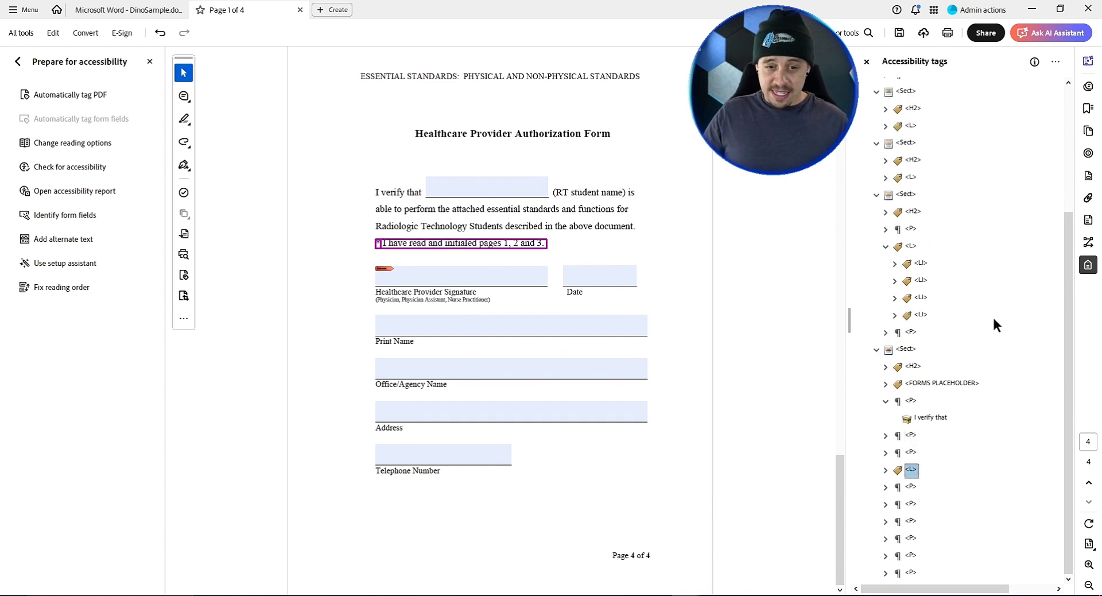
key(Down)
key(Right)
key(Down)
key(Down)
key(Down)
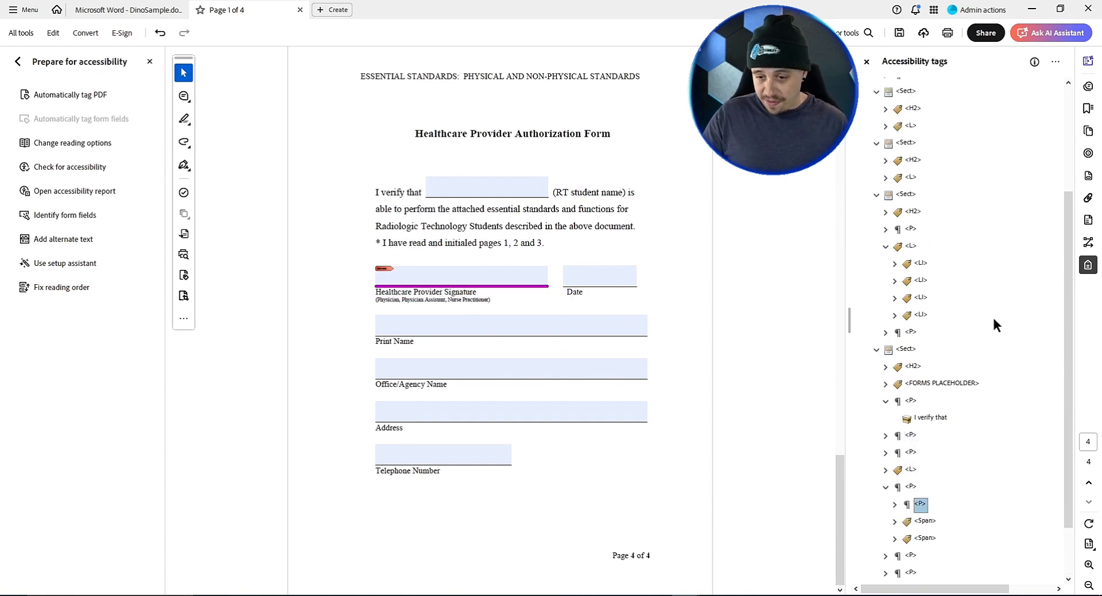
key(Up)
key(Right)
key(Down)
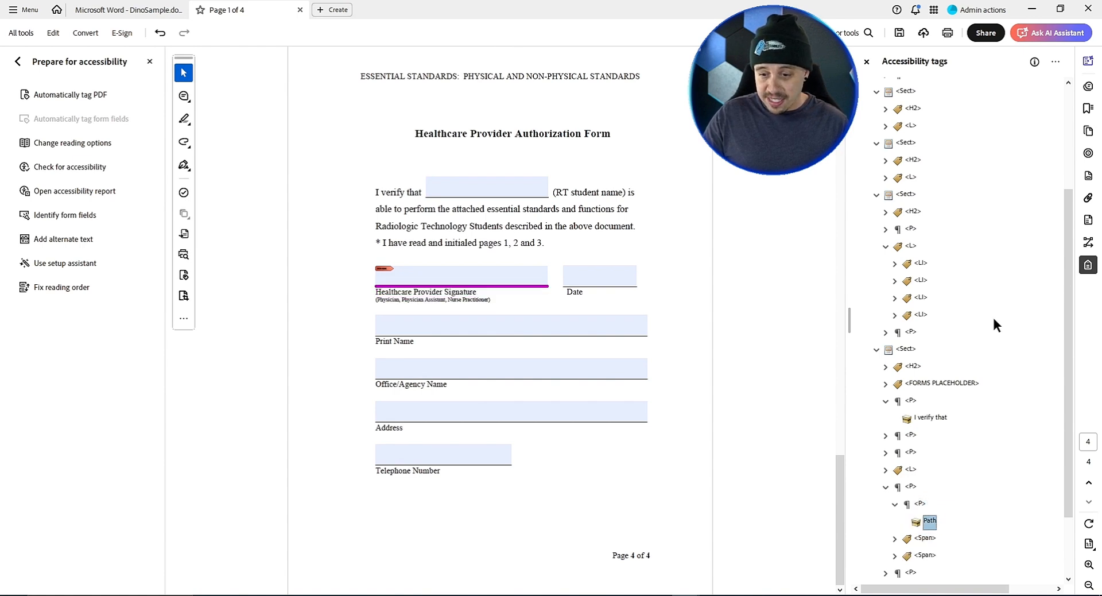
right_click(918, 529)
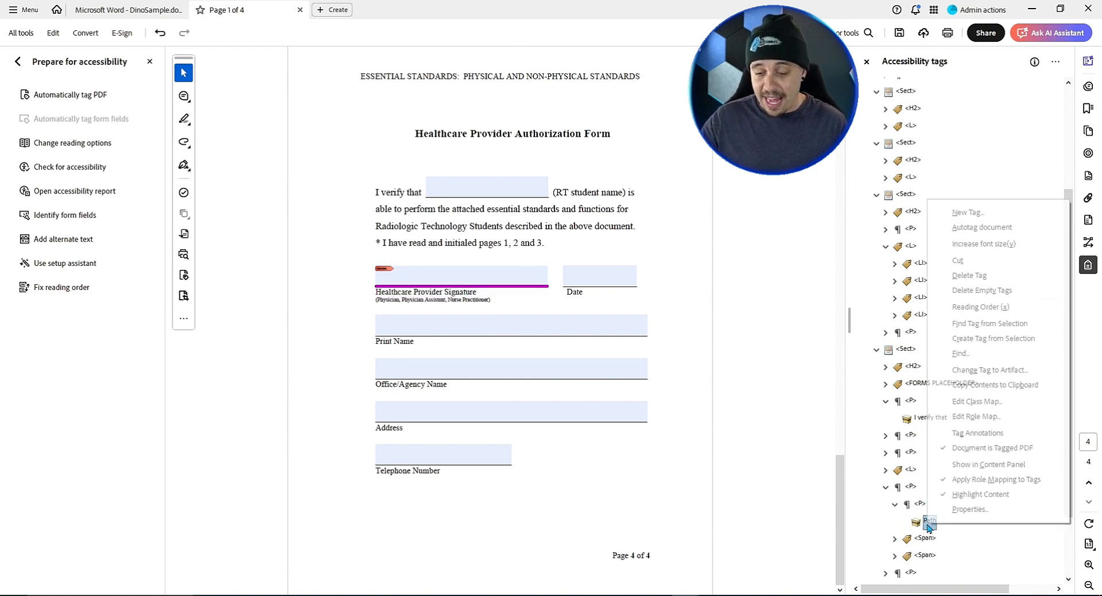
click(1001, 370)
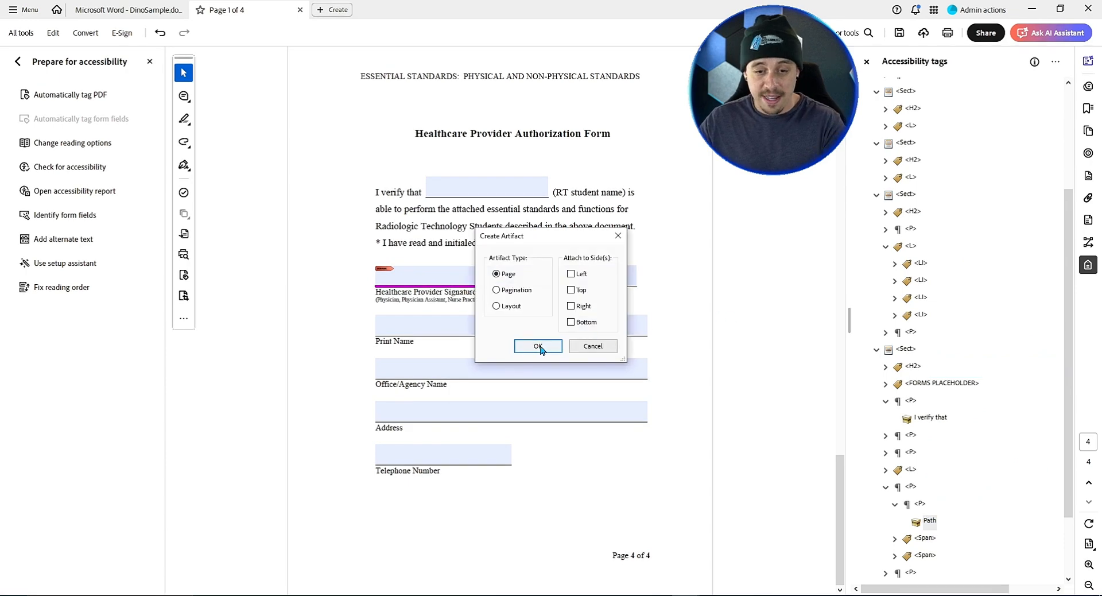
click(538, 347)
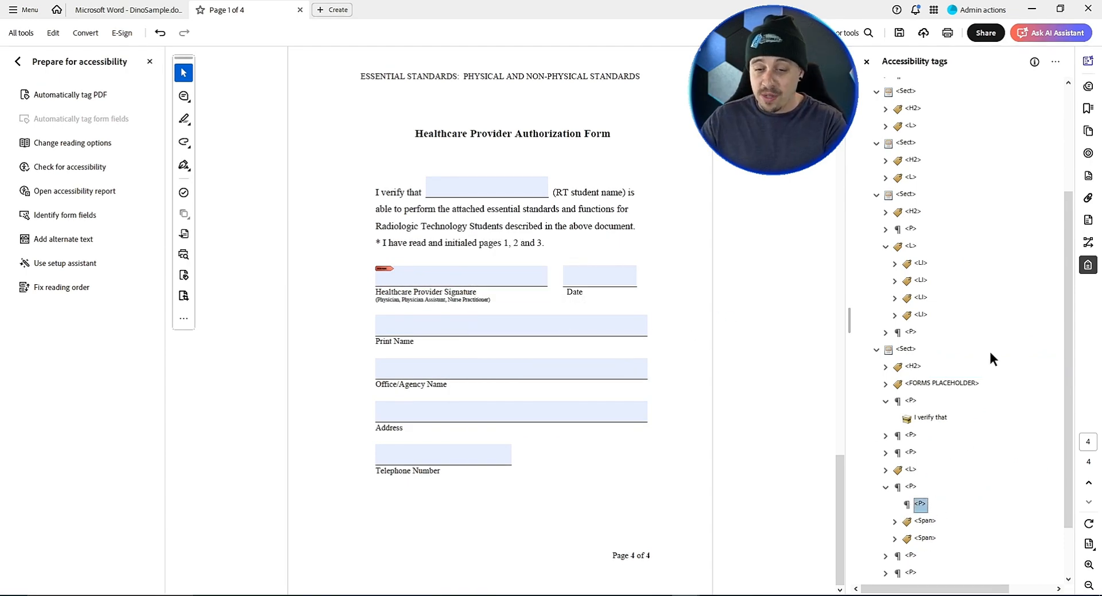
key(Delete)
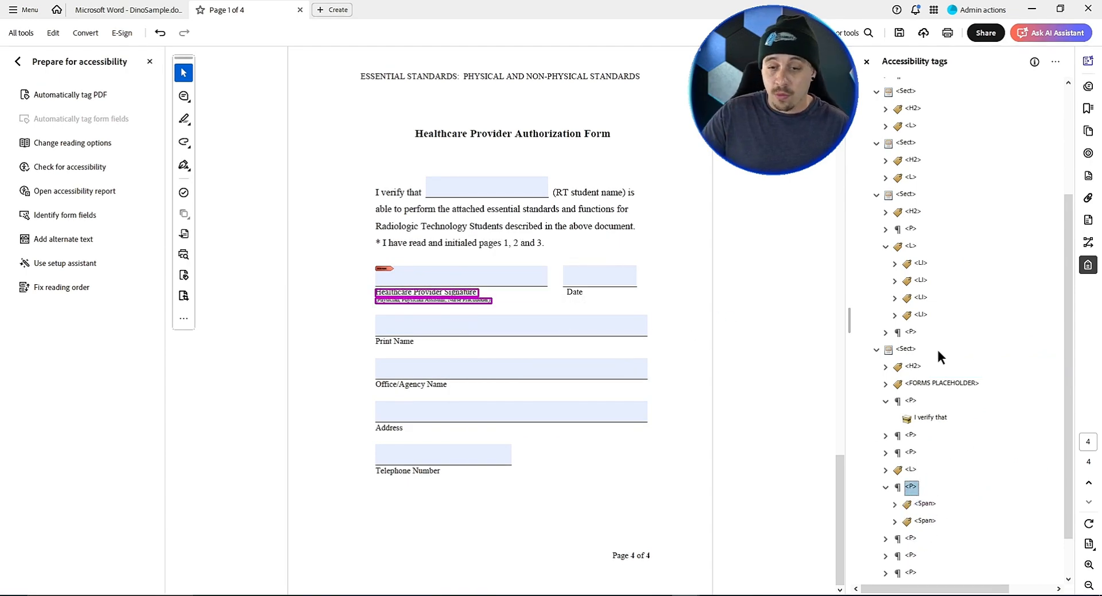
Check the paragraph tags for the remaining form labels and the tags following "I verify that" against the page highlights.
key(Down)
key(Down)
key(Down)
key(Down)
key(Down)
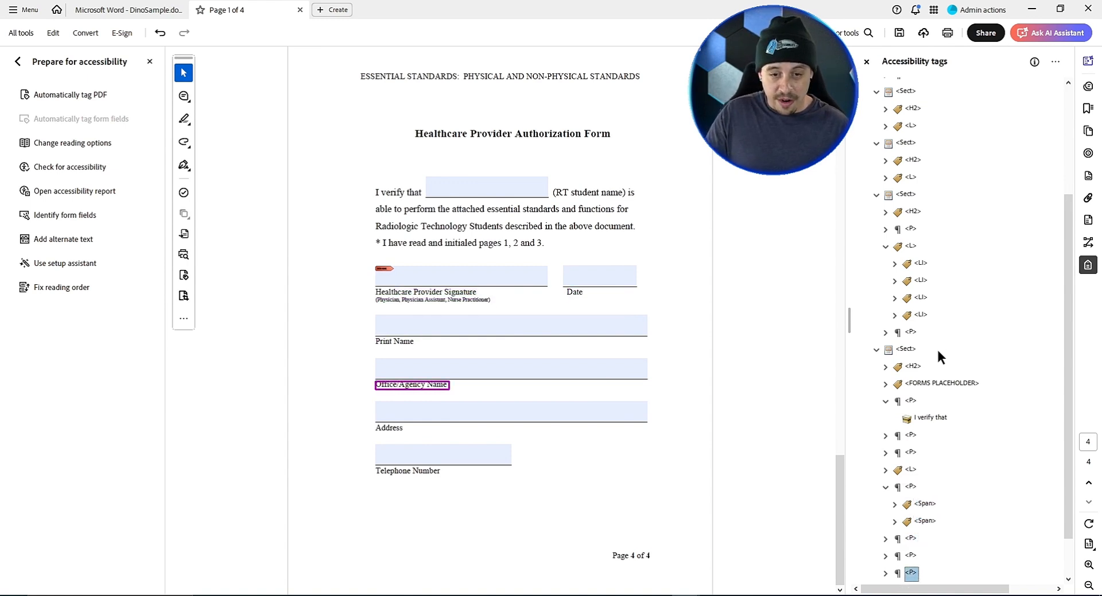
key(Down)
key(Up)
key(Up)
key(Up)
key(Up)
key(Up)
key(Up)
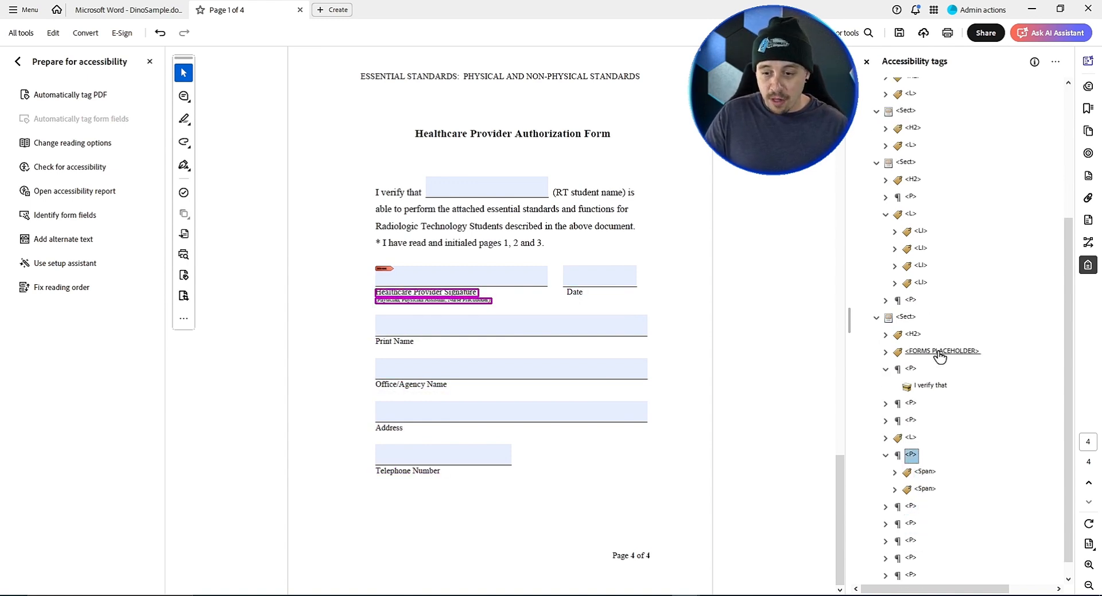
key(Up)
key(Up)
key(Up)
key(Up)
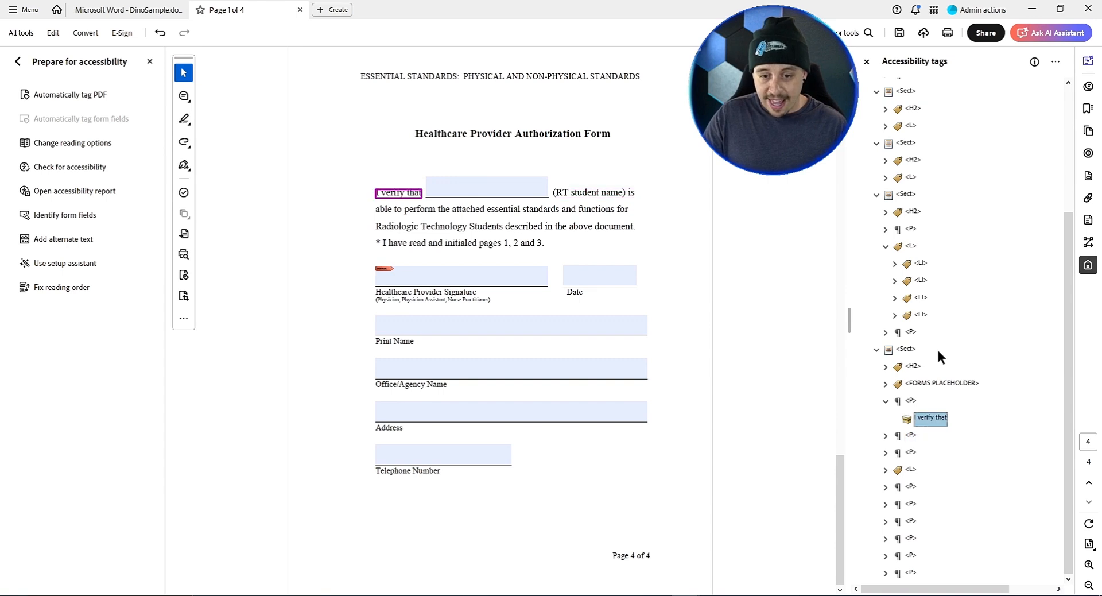
Move the "(RT student name) is" and "able to perform" content into the "I verify that" paragraph tag, directly after its text.
key(Down)
key(Right)
key(Right)
key(Down)
key(Right)
key(Right)
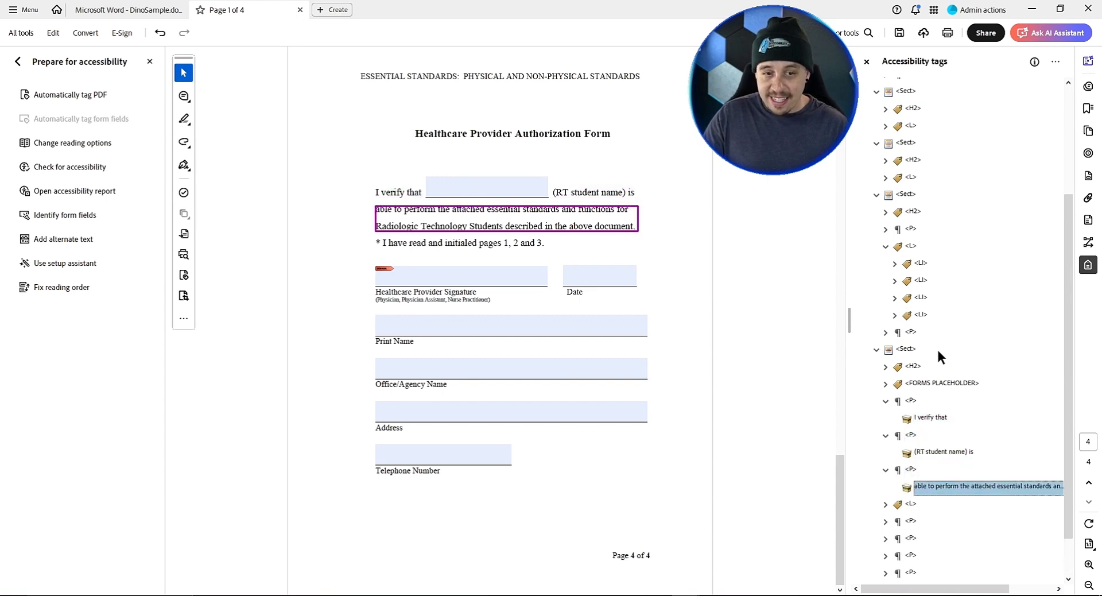
ctrl+click(941, 452)
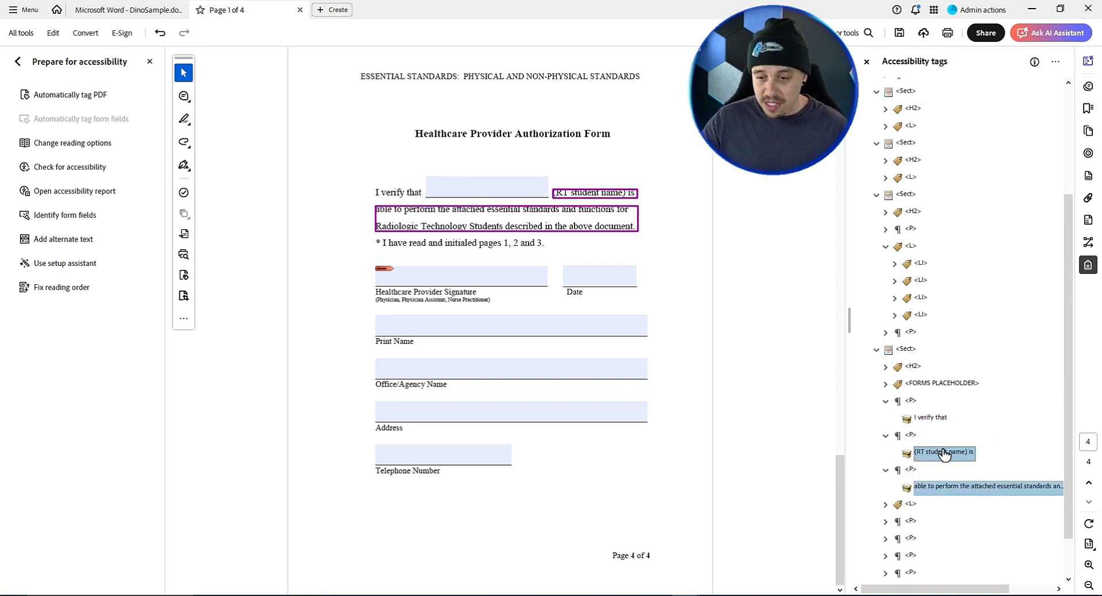
drag(928, 428, 942, 428)
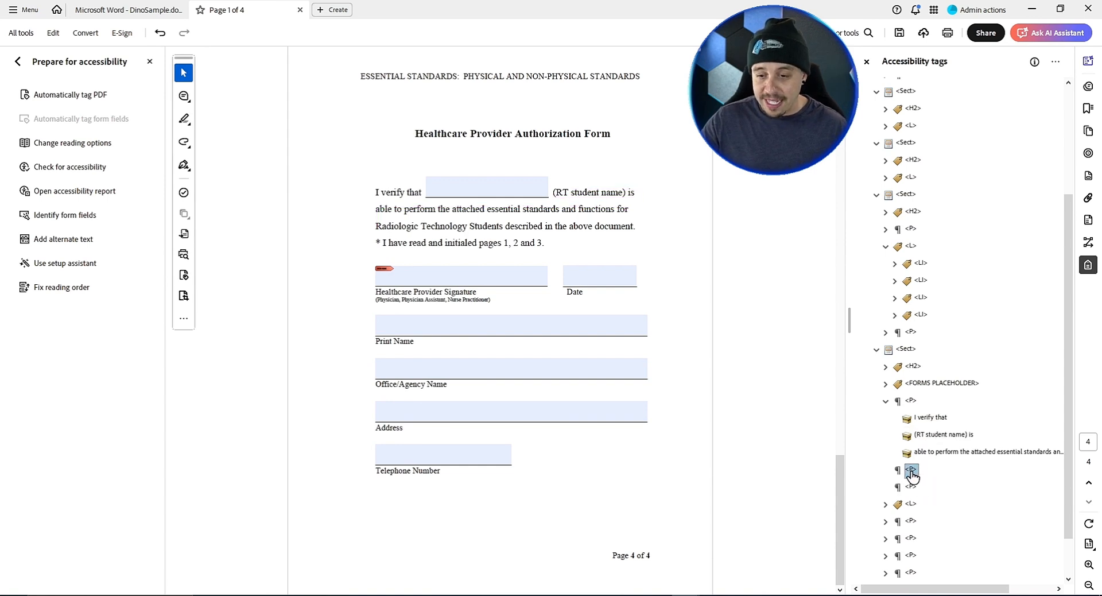
Move an empty paragraph tag between "I verify that" and "(RT student name) is" and change its type to Form.
drag(915, 426, 915, 427)
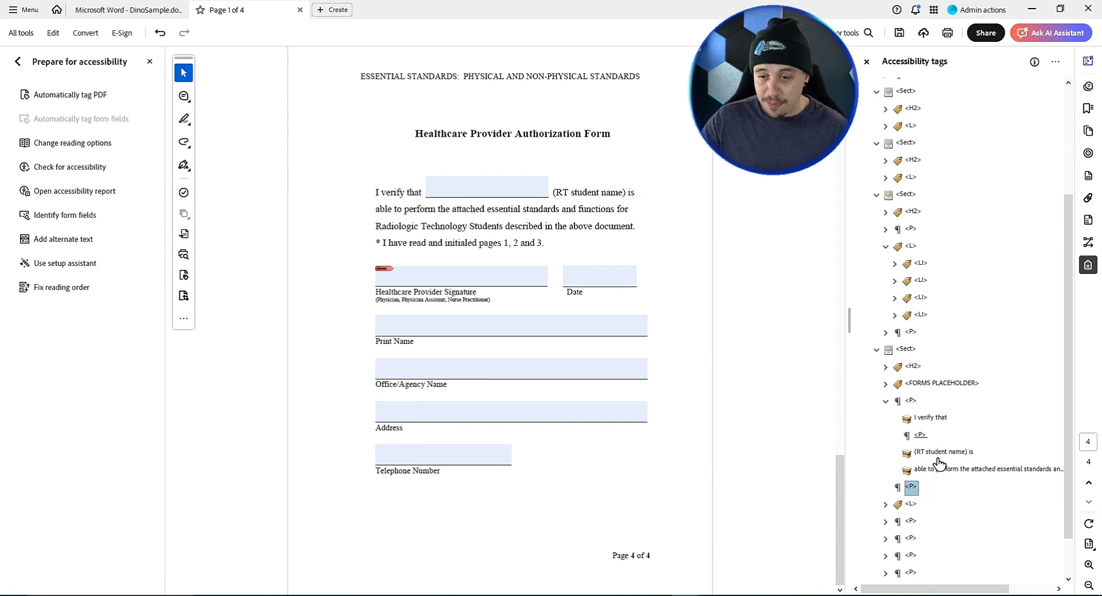
key(F2)
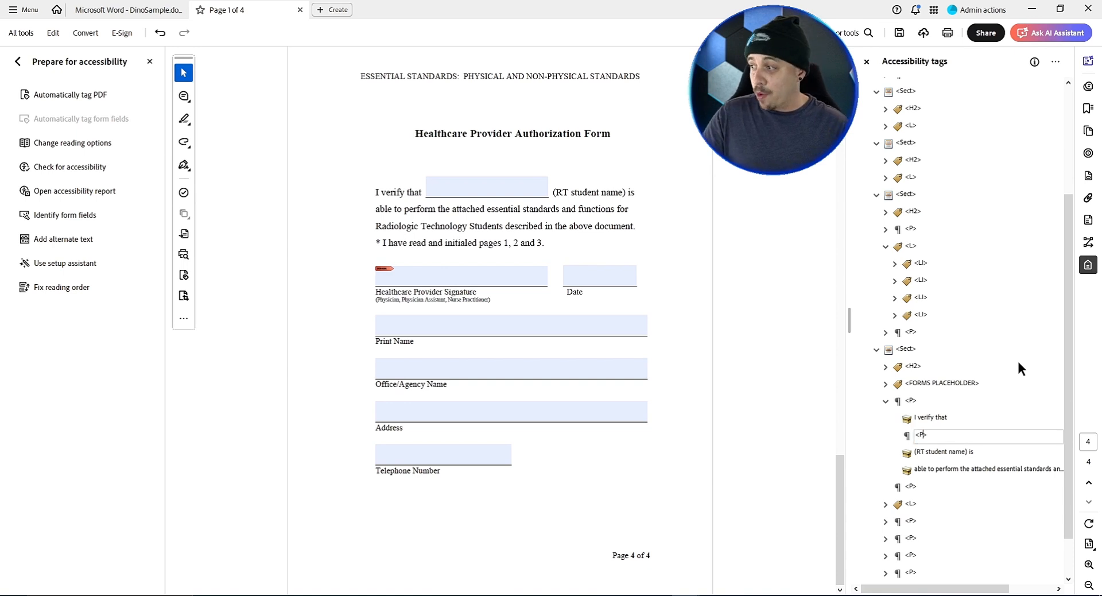
key(BackSpace)
text(Form)
key(Return)
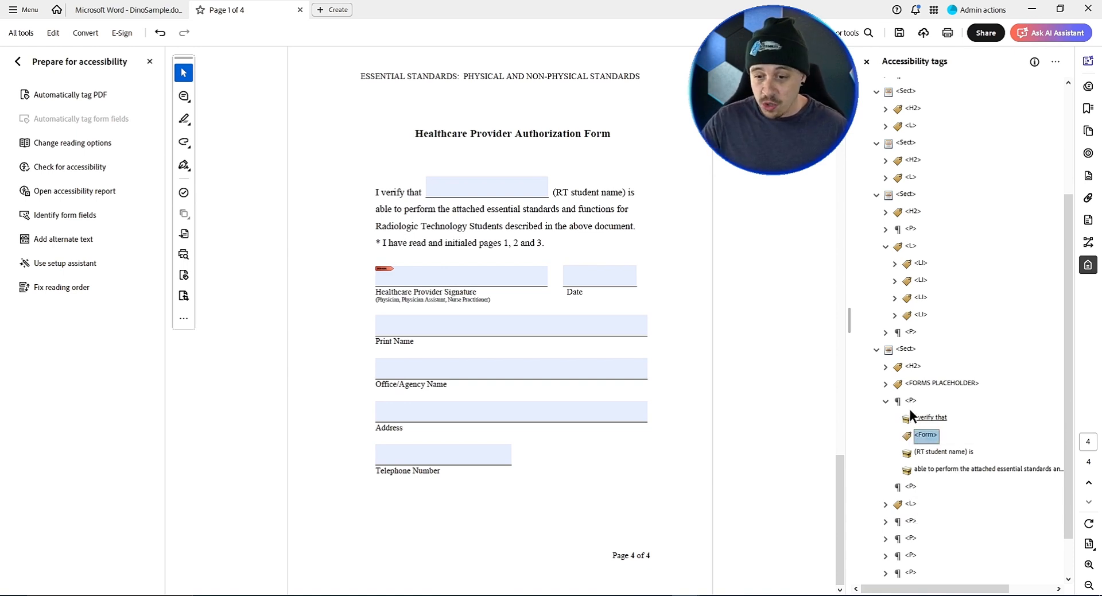
Move the student name field object from FORMS PLACEHOLDER into the new Form tag and remove the leftover empty paragraph tag.
click(885, 384)
drag(963, 504, 933, 401)
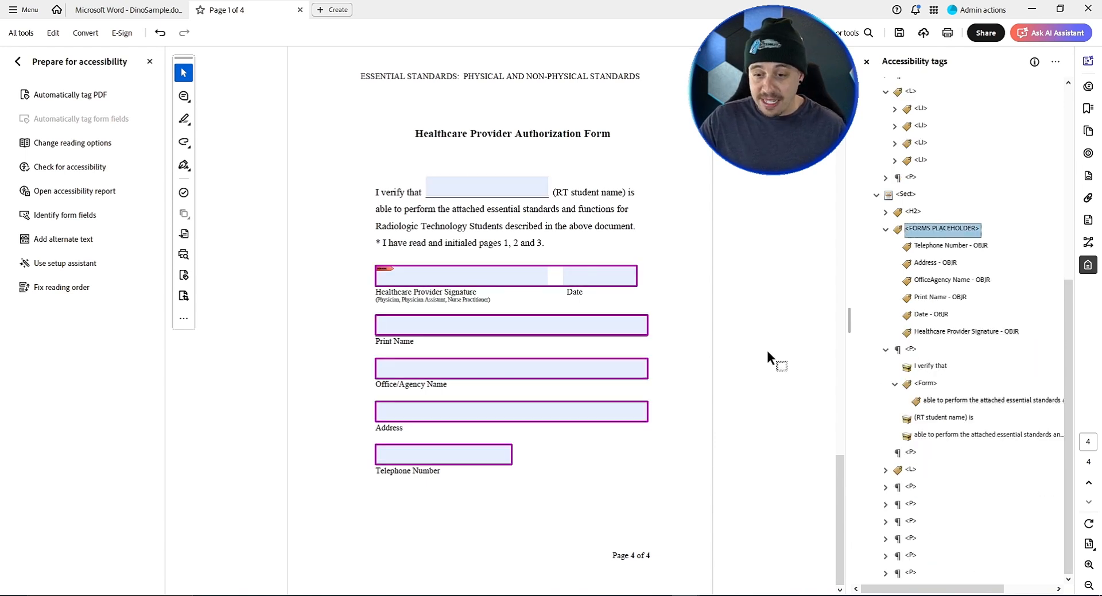
click(911, 350)
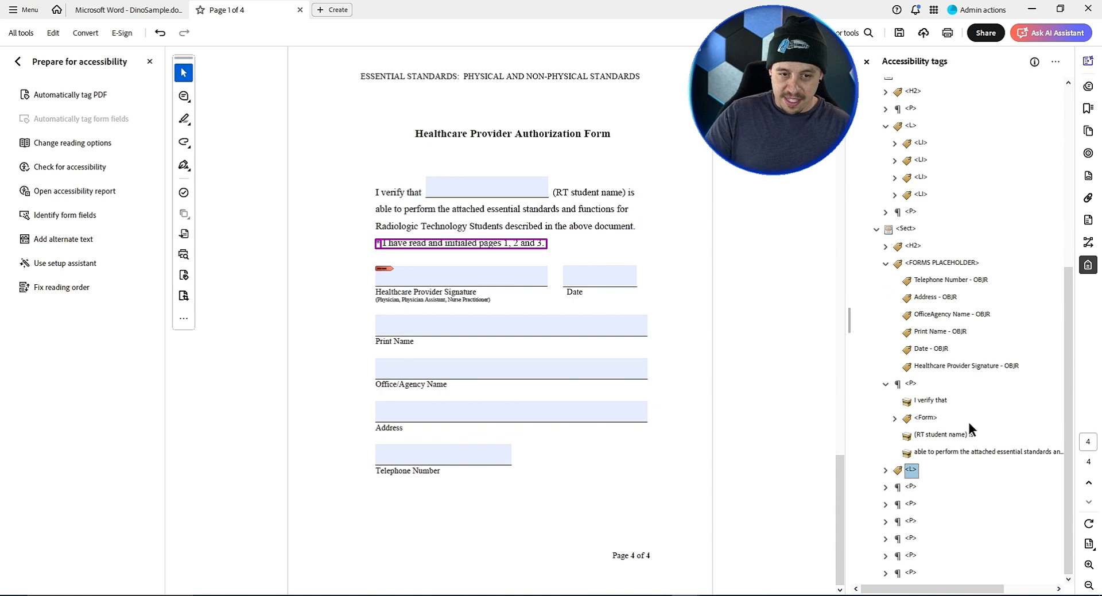
Expand the Healthcare Provider Signature paragraph tag and check what its two Span tags cover.
key(Down)
key(Right)
key(Down)
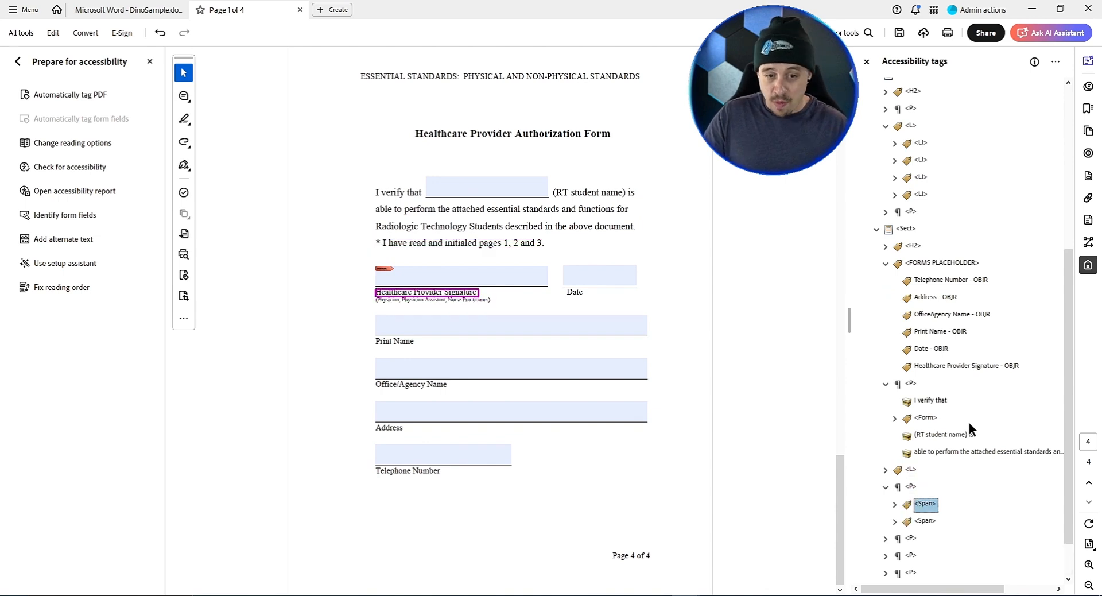
key(Down)
key(Down)
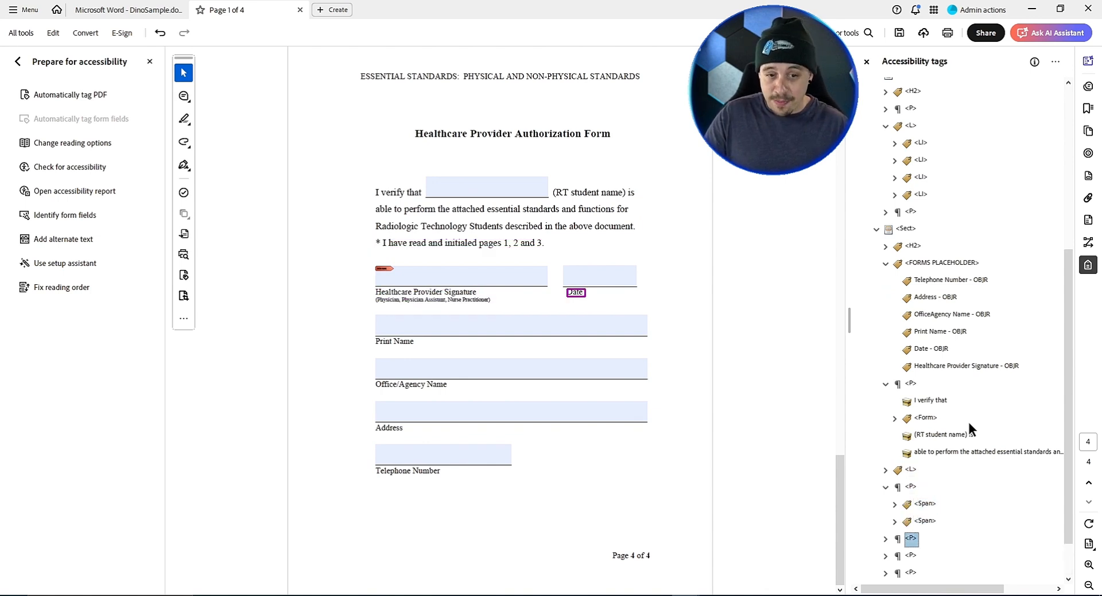
key(Up)
scroll(883, 514, down, 1)
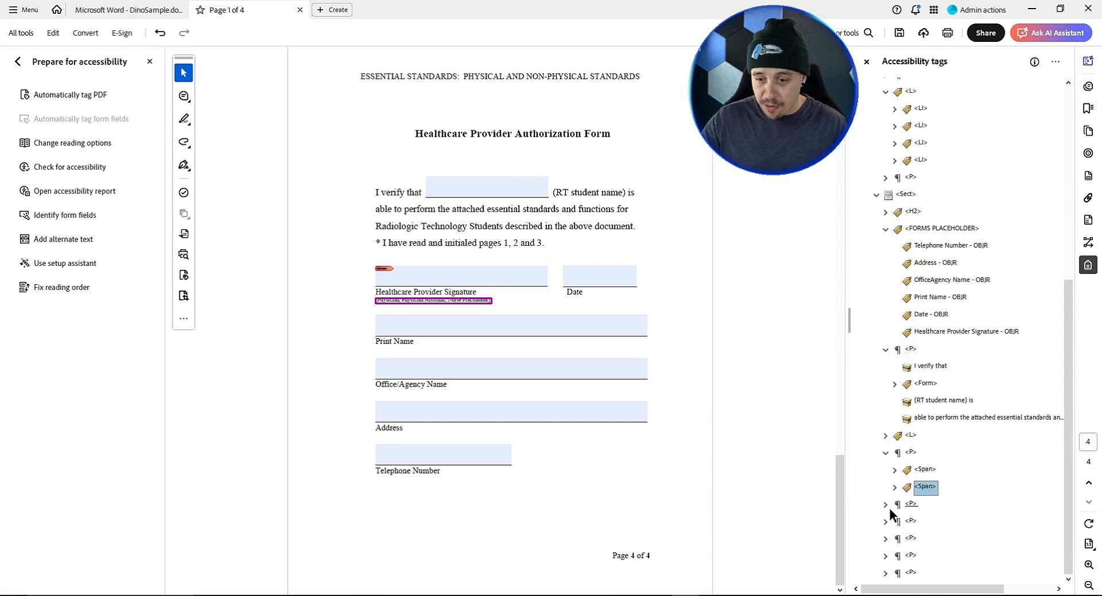
Expand the paragraph tags for Date, Print Name, Office/Agency Name, Address and Telephone Number to show their contents.
click(885, 504)
scroll(885, 513, down, 1)
click(885, 519)
scroll(885, 519, down, 1)
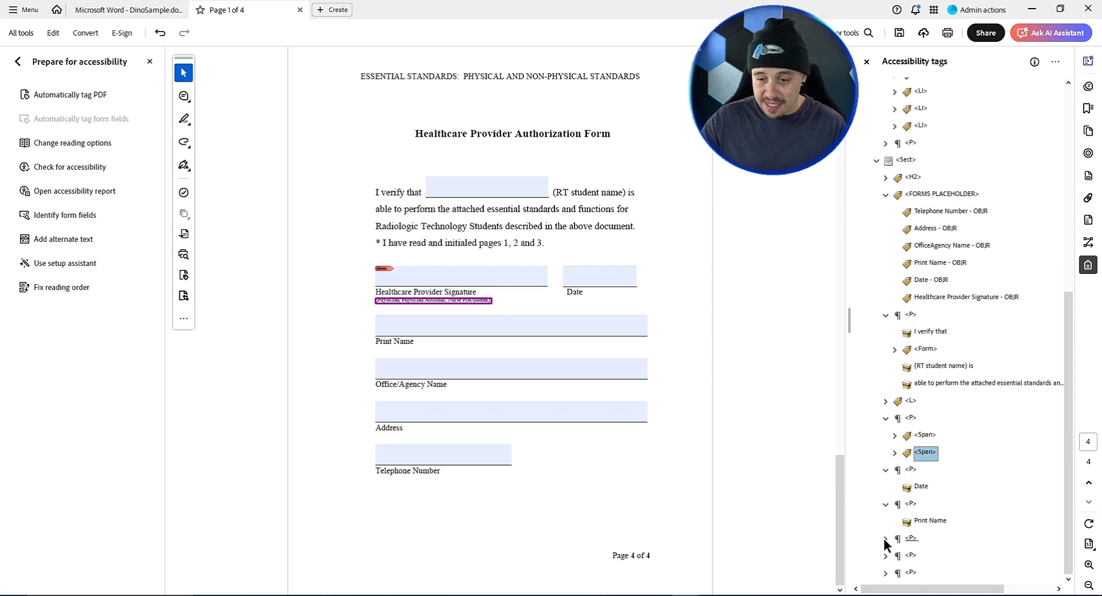
click(885, 538)
scroll(885, 545, down, 1)
click(885, 556)
scroll(887, 560, down, 1)
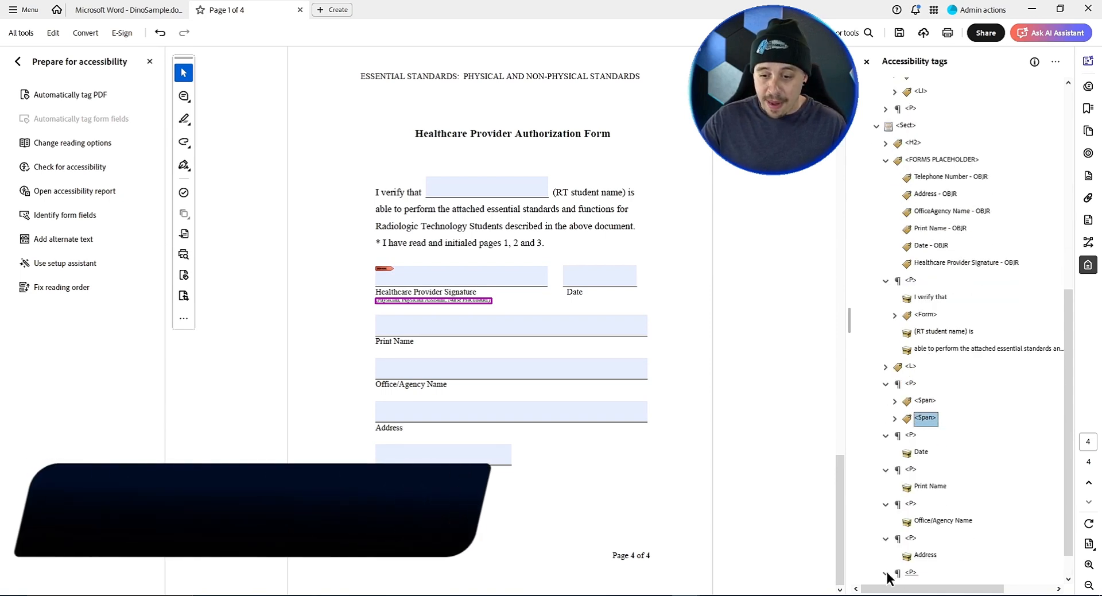
Add a new Form tag after the Date text and another after the Print Name text.
right_click(918, 451)
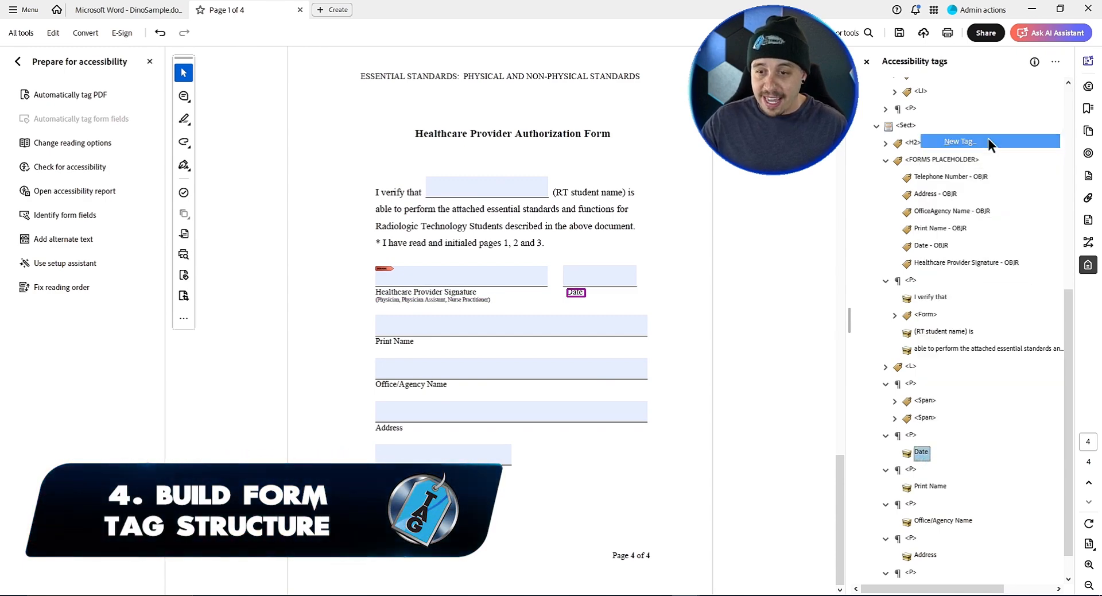
click(959, 142)
text(Form)
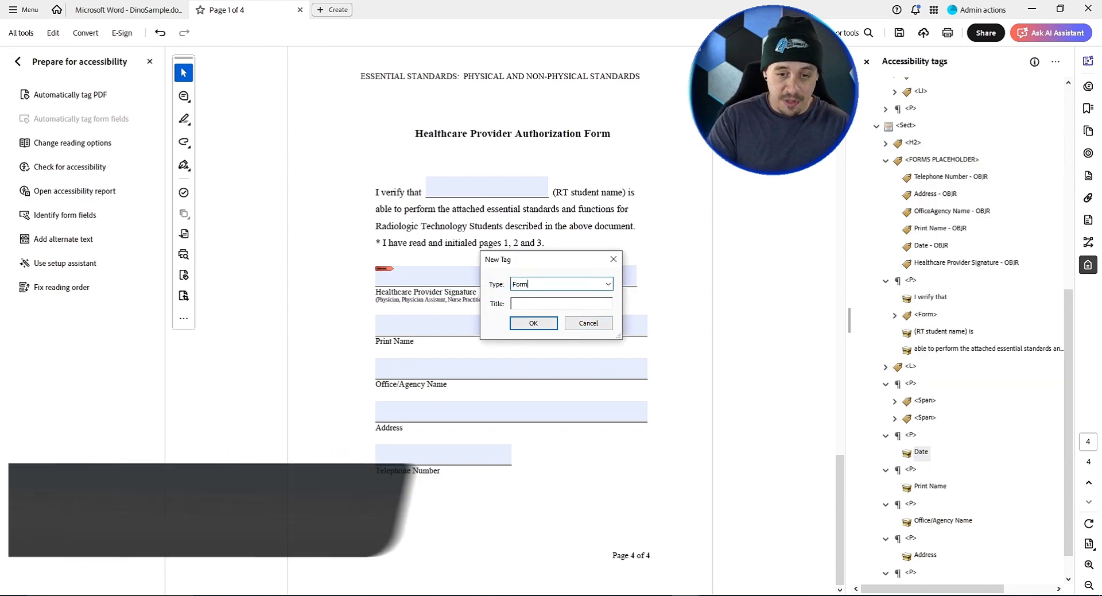
key(Return)
right_click(930, 505)
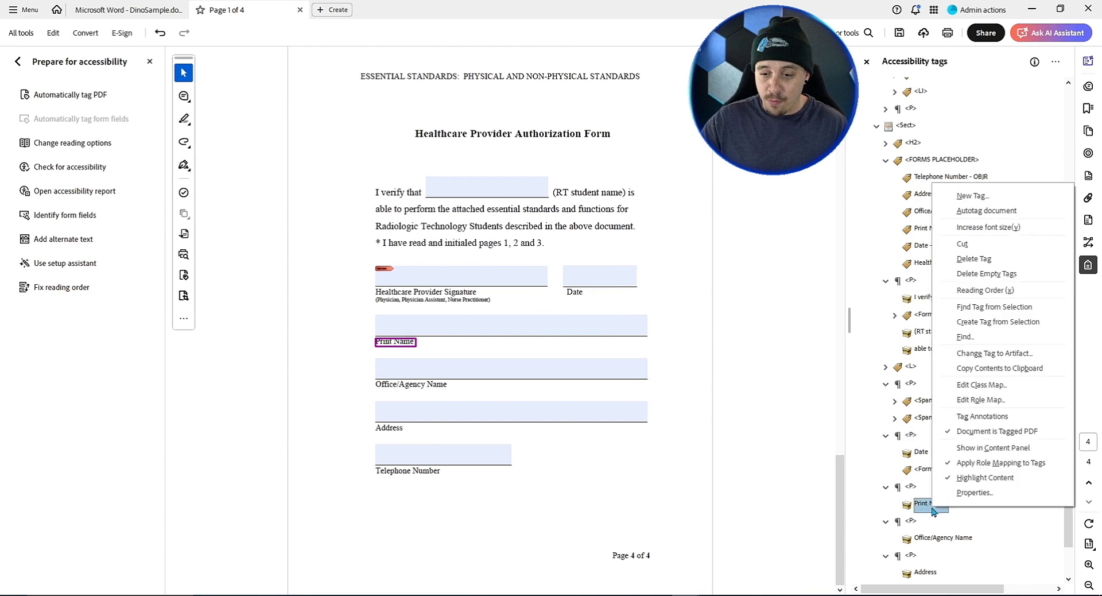
click(972, 196)
text(Form)
key(Return)
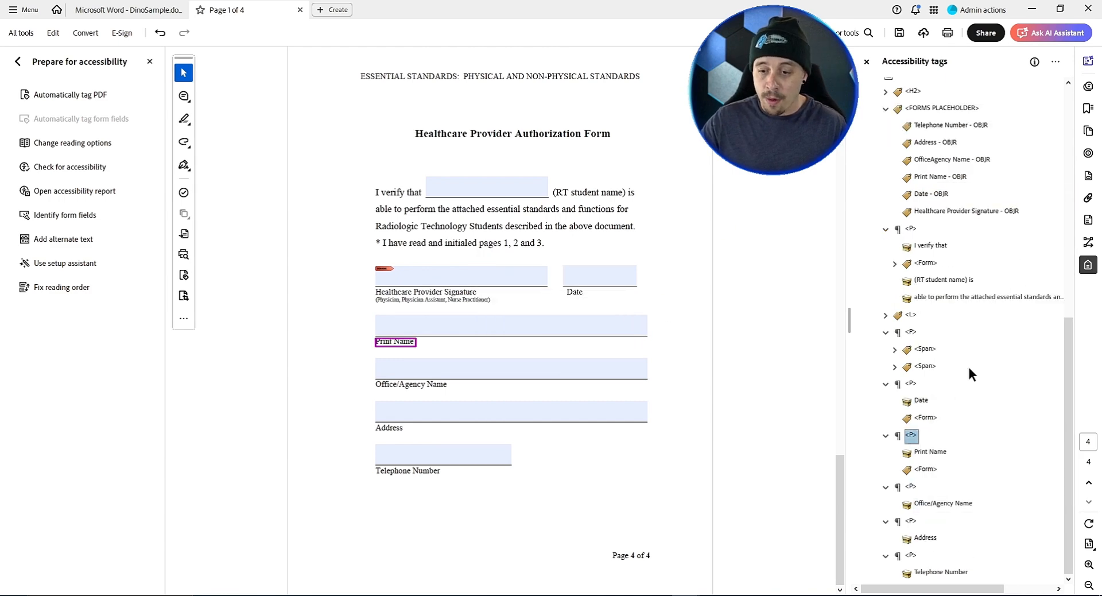
Add a new Form tag after each of the Office/Agency Name, Address and Telephone Number texts.
right_click(947, 504)
click(971, 192)
text(Form)
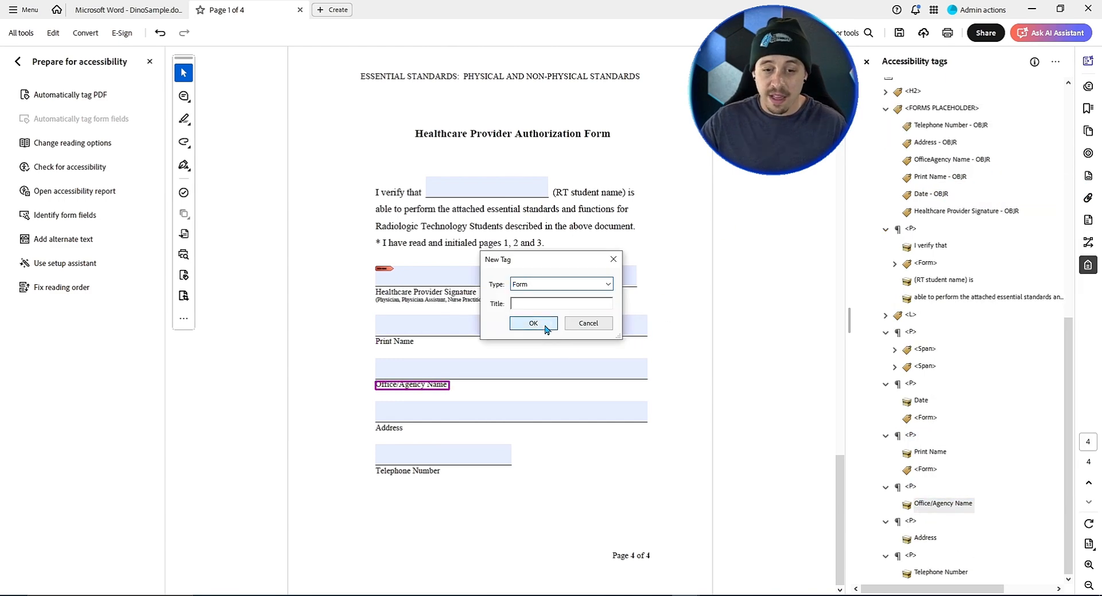
click(546, 329)
right_click(925, 555)
click(971, 248)
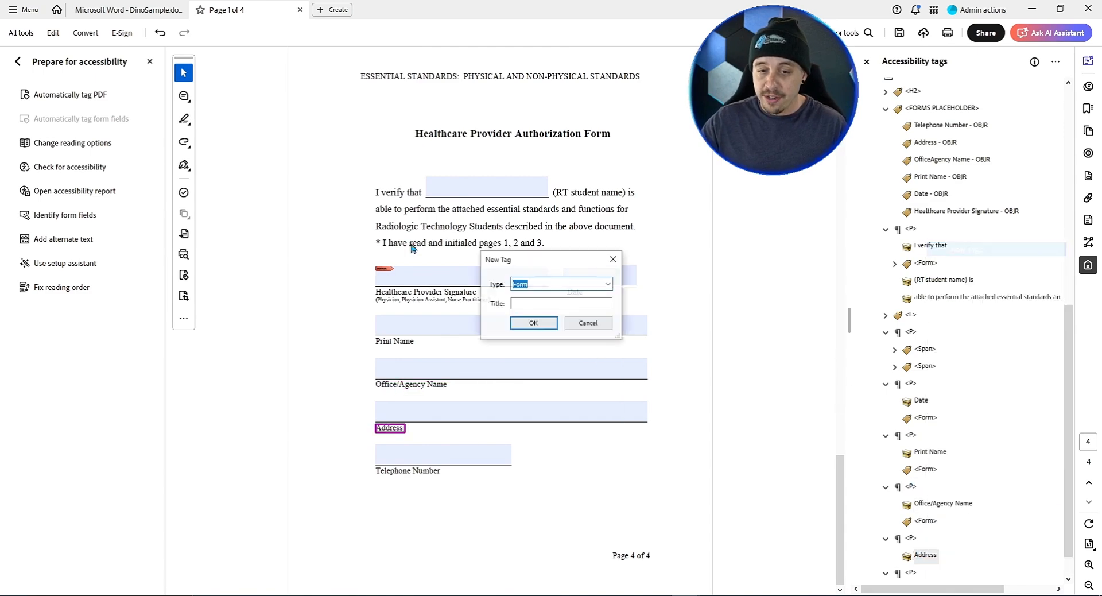
click(540, 323)
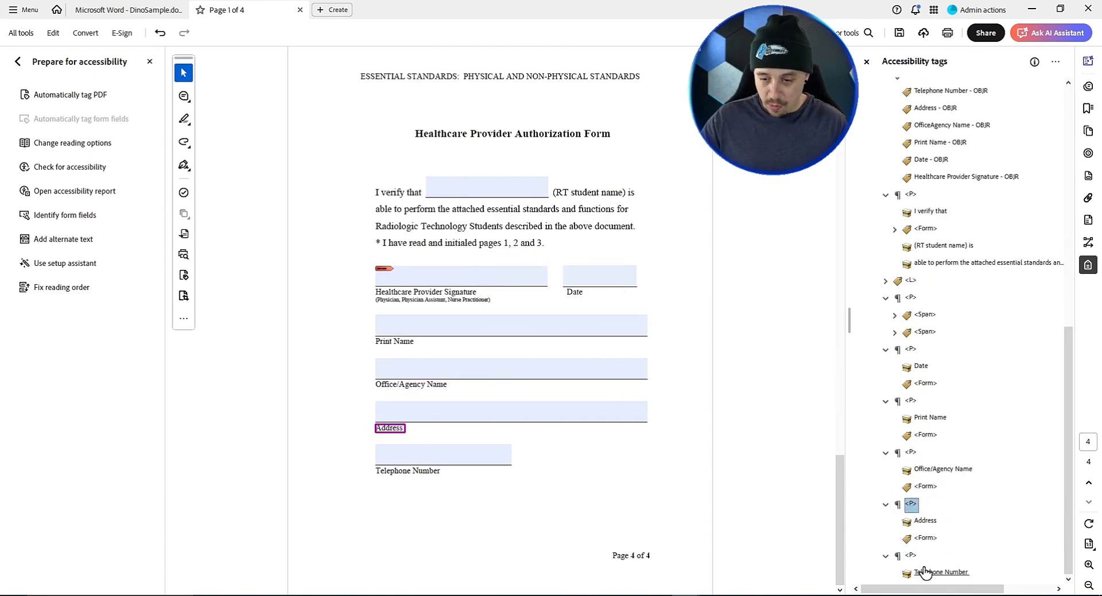
right_click(935, 571)
click(964, 258)
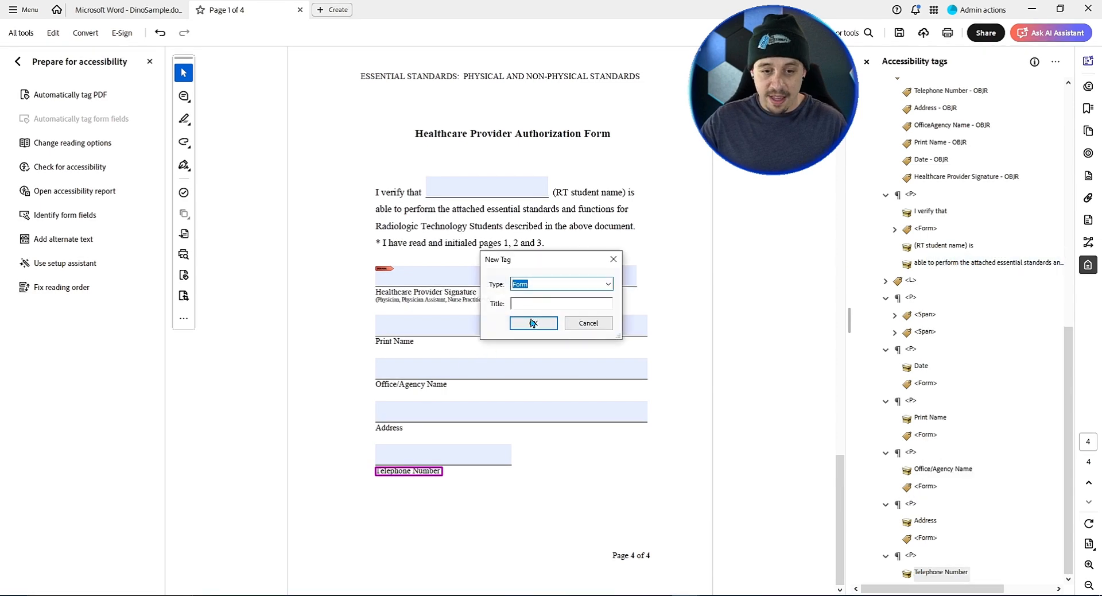
click(526, 323)
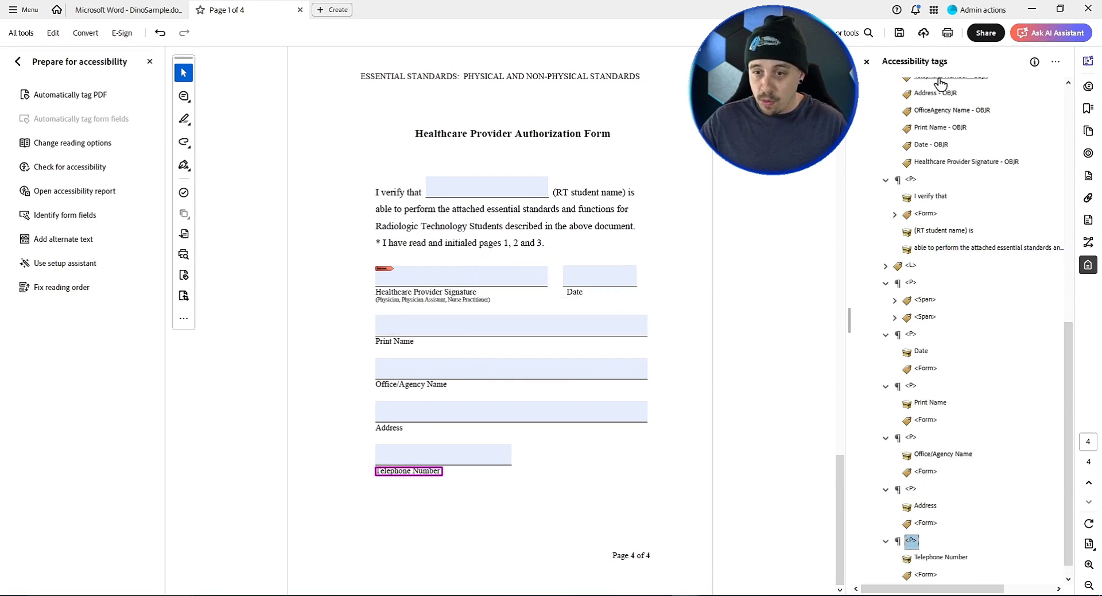
Nest the Address and Date field objects inside the Form tags beside their labels.
drag(937, 94, 958, 111)
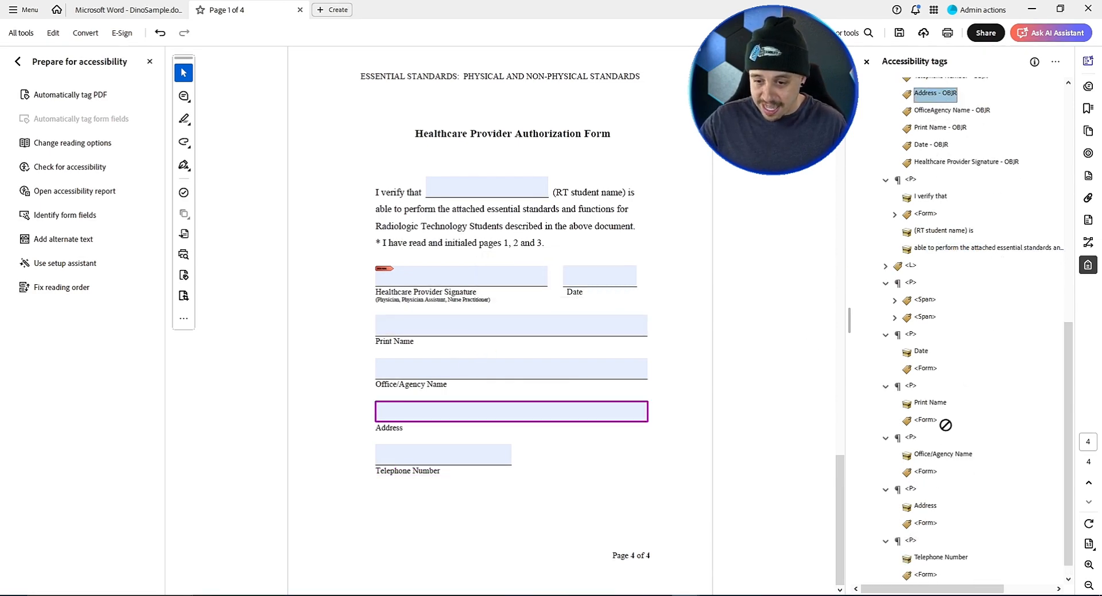
drag(932, 533, 931, 534)
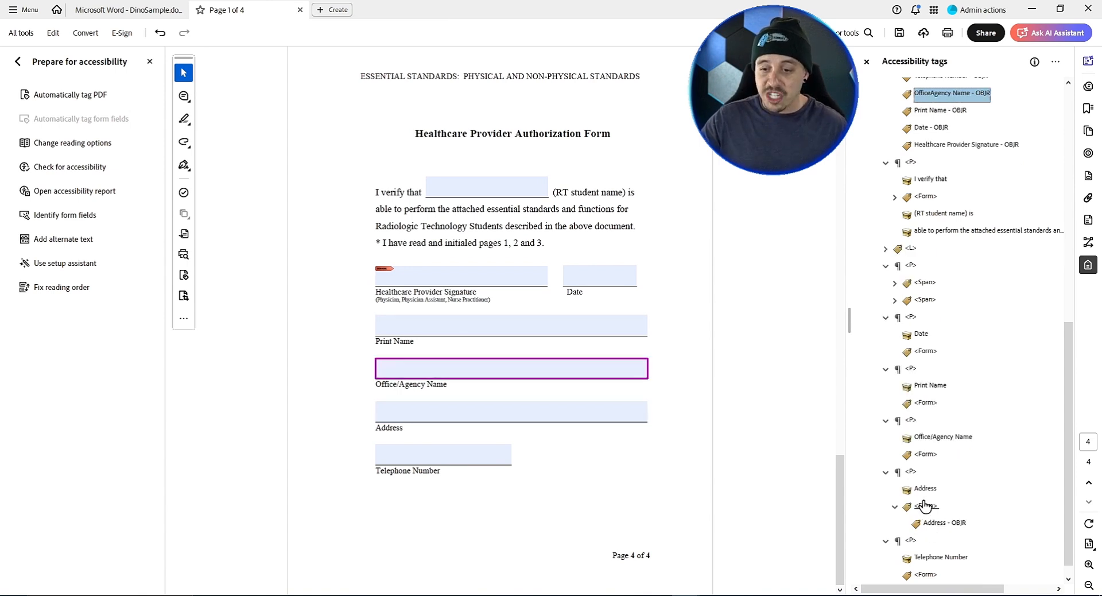
click(924, 506)
drag(931, 127, 992, 338)
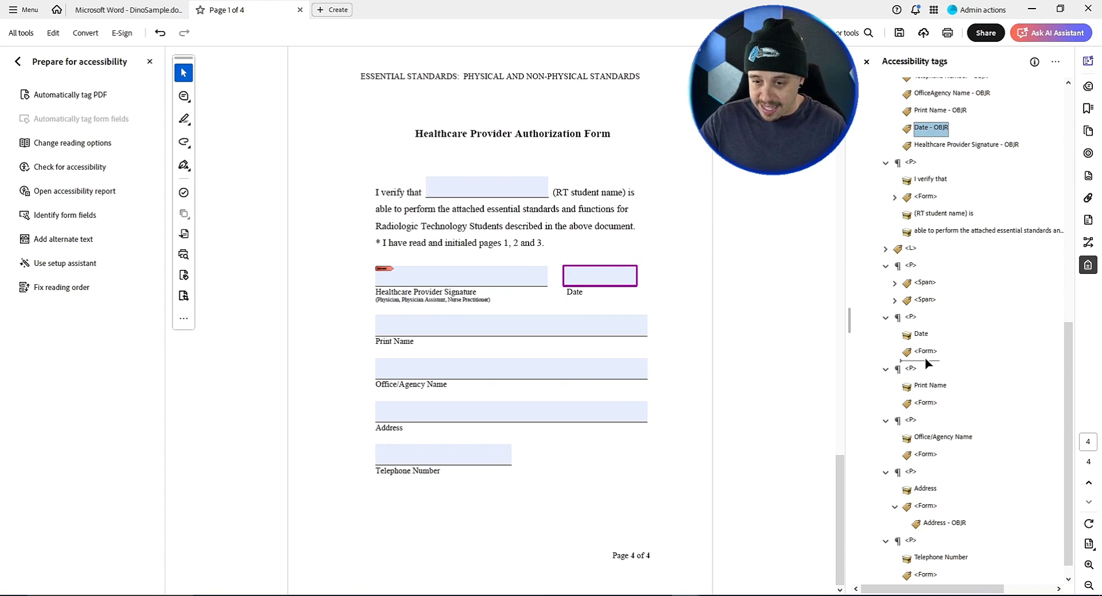
drag(925, 357, 927, 360)
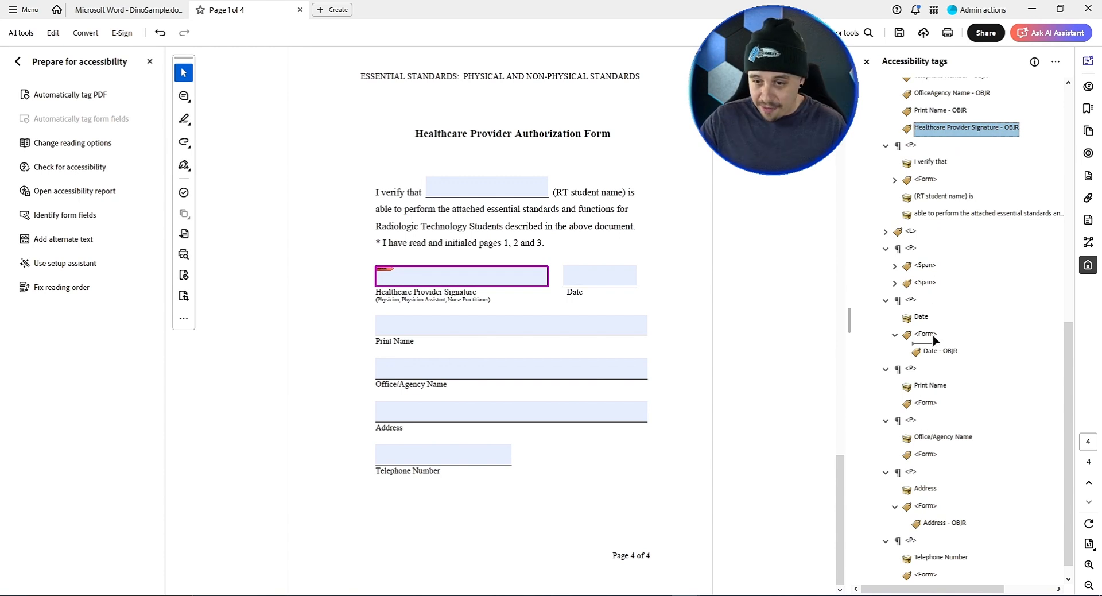
Move the Healthcare Provider Signature field after the Span tags in its paragraph and nest it in a new Form tag.
drag(920, 291, 920, 291)
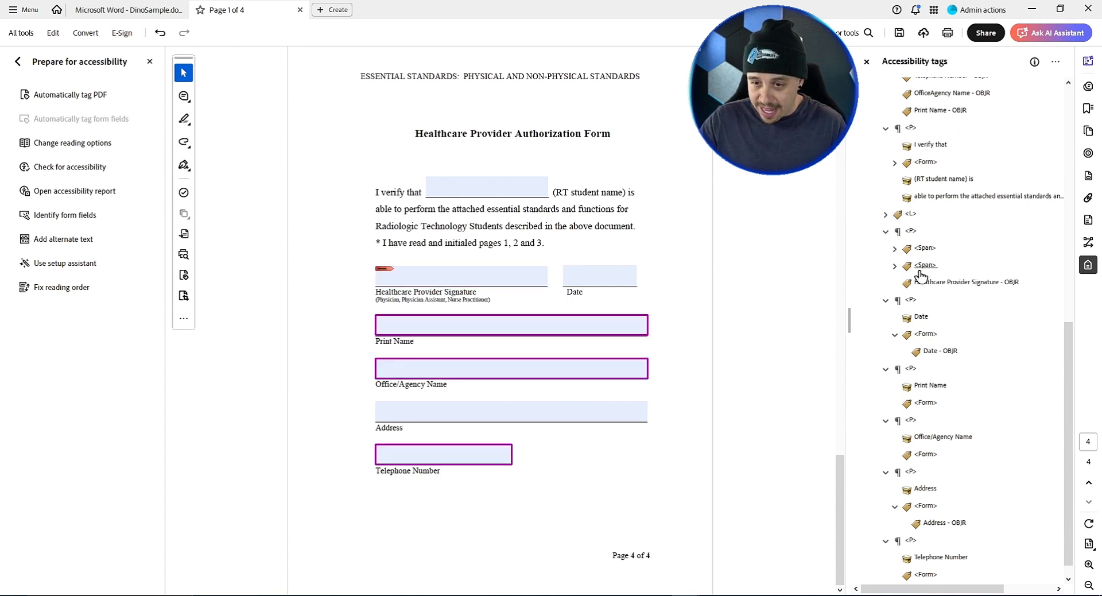
click(923, 268)
right_click(925, 270)
click(961, 279)
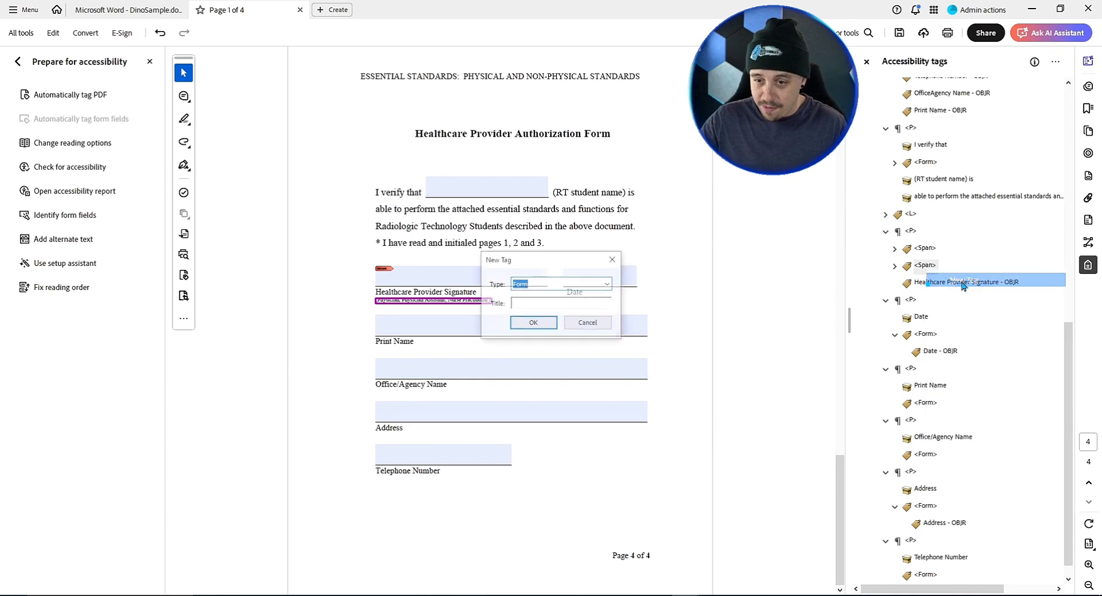
text(orm)
key(Return)
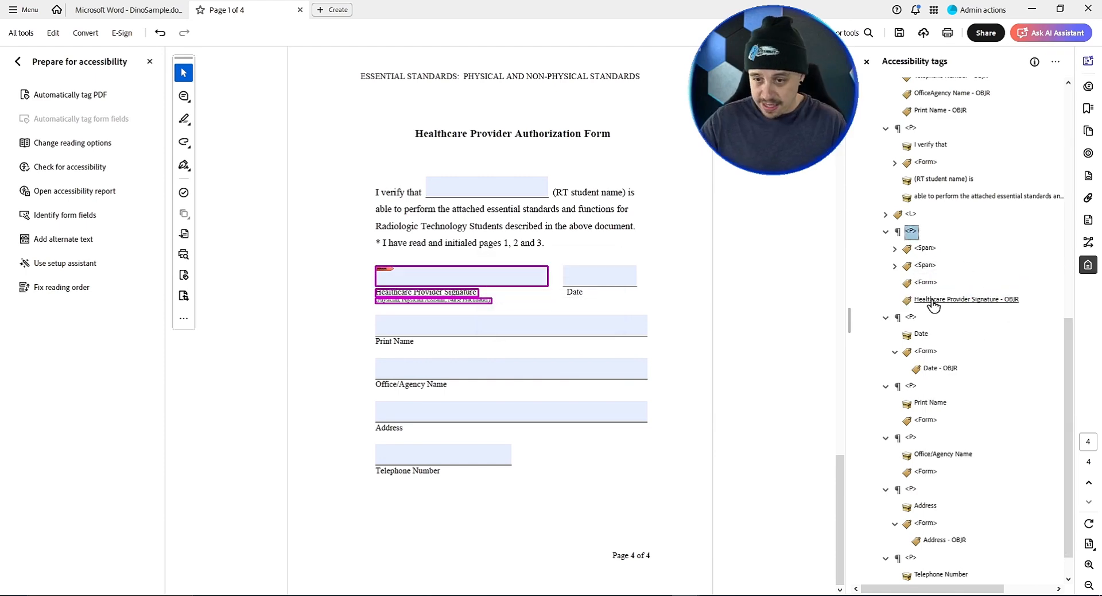
drag(932, 302, 930, 287)
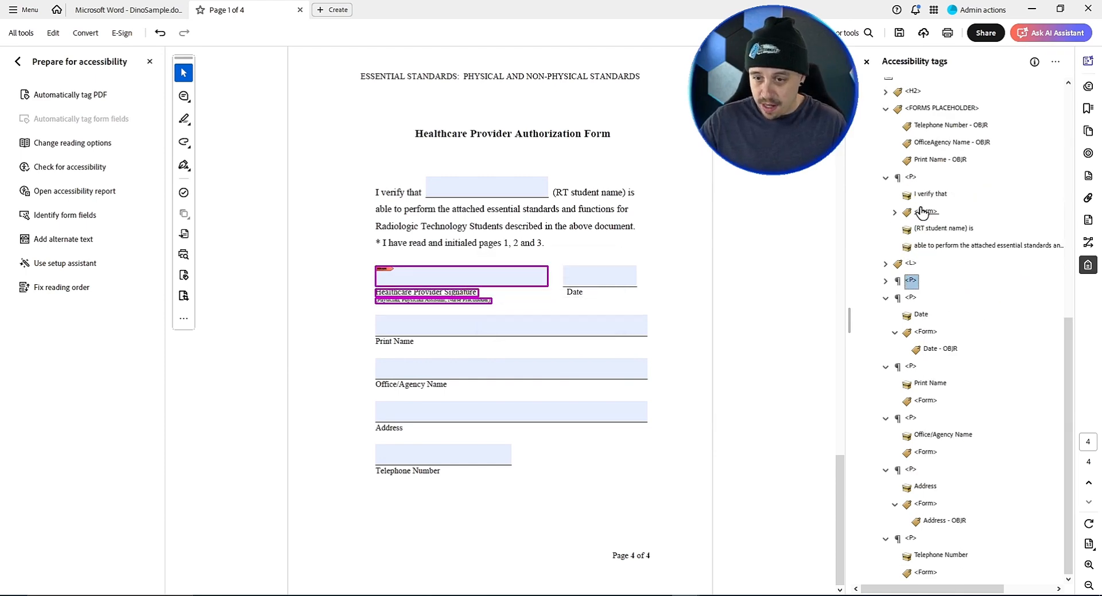
Nest the Telephone Number, Office/Agency Name and Print Name field objects inside the Form tags beside their labels.
drag(927, 127, 1020, 285)
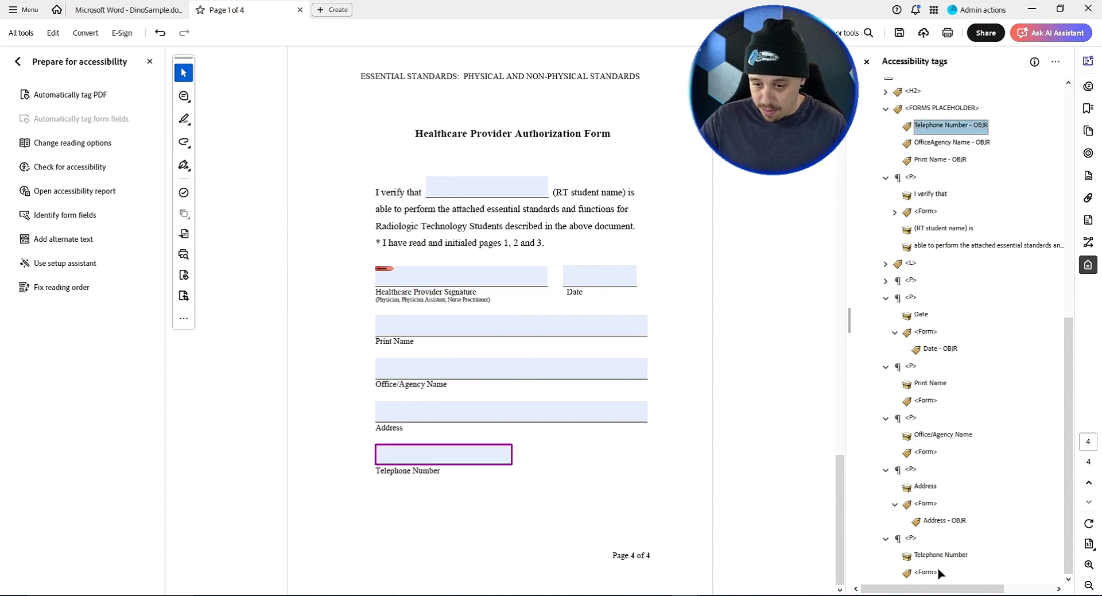
drag(932, 575, 930, 573)
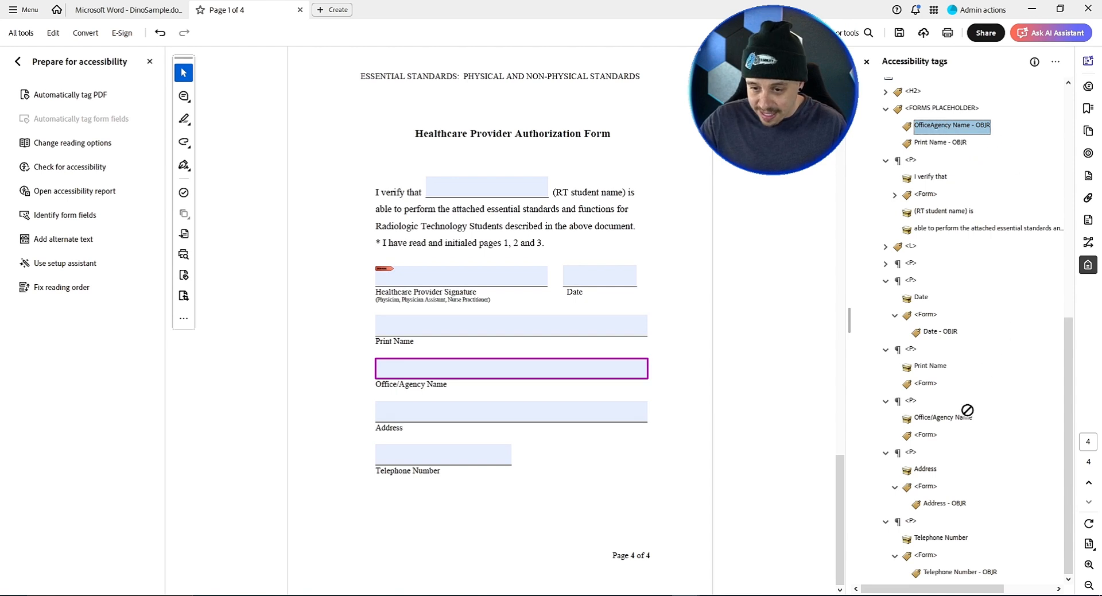
drag(933, 438, 932, 437)
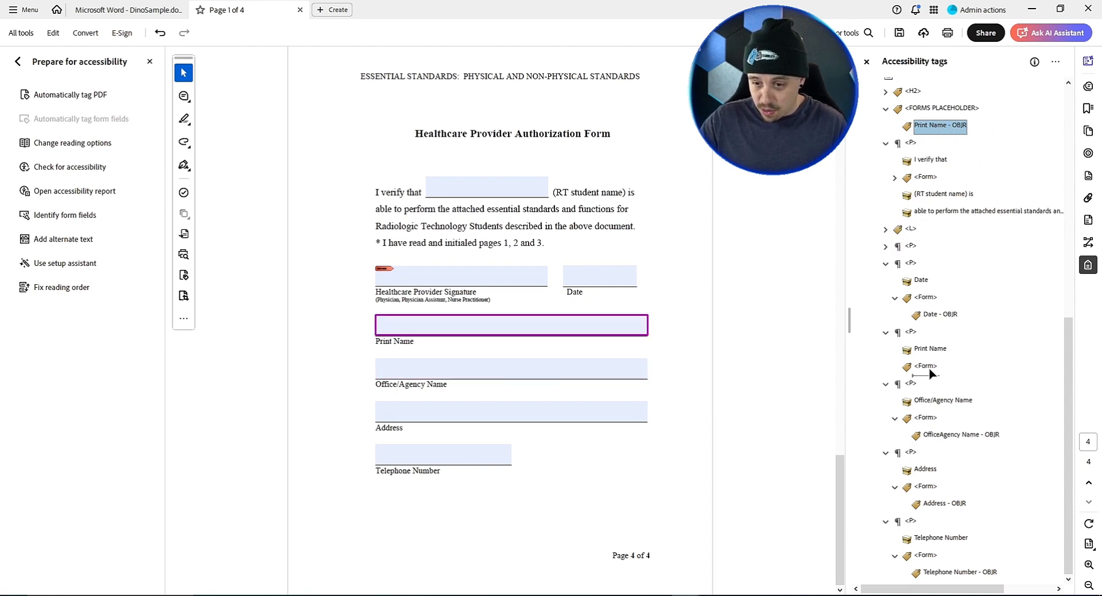
drag(931, 373, 932, 374)
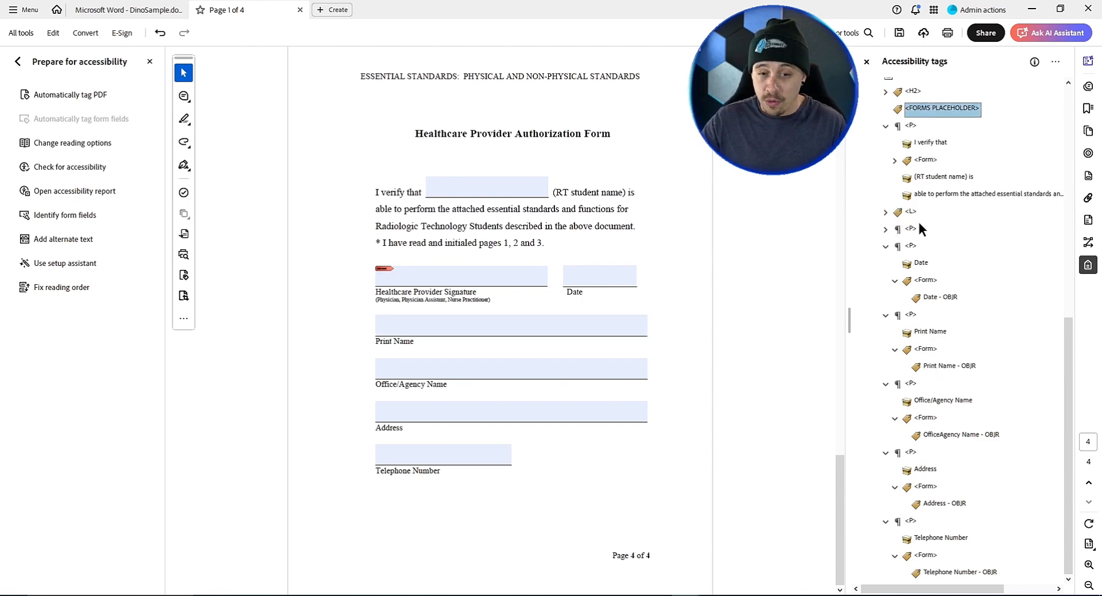
Delete the emptied FORMS PLACEHOLDER tag and collapse the "I verify that" paragraph tag.
scroll(921, 230, up, 6)
scroll(936, 242, down, 3)
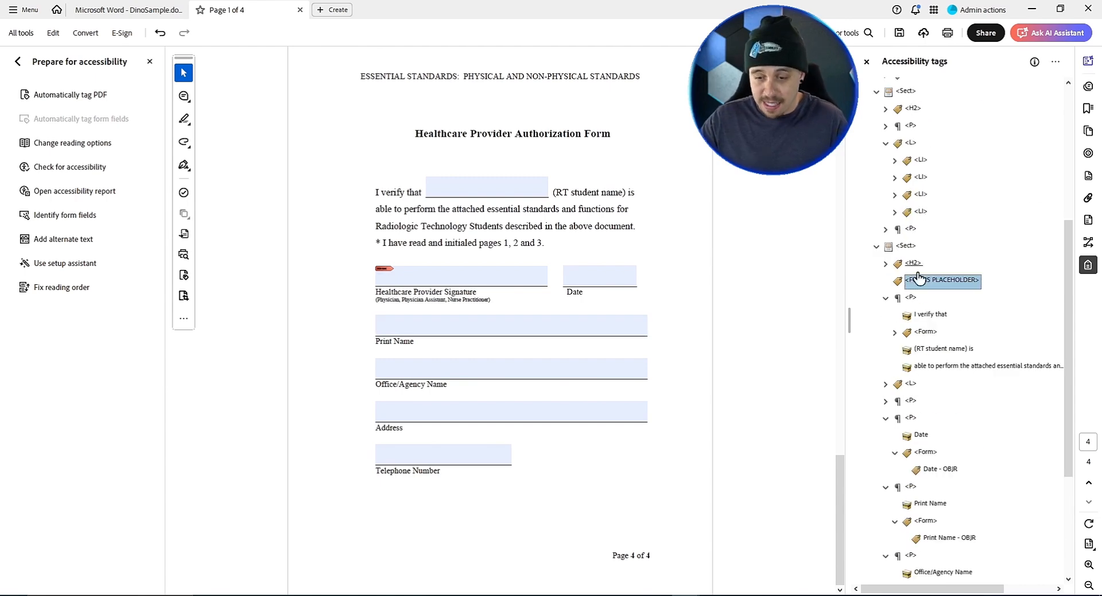
key(Delete)
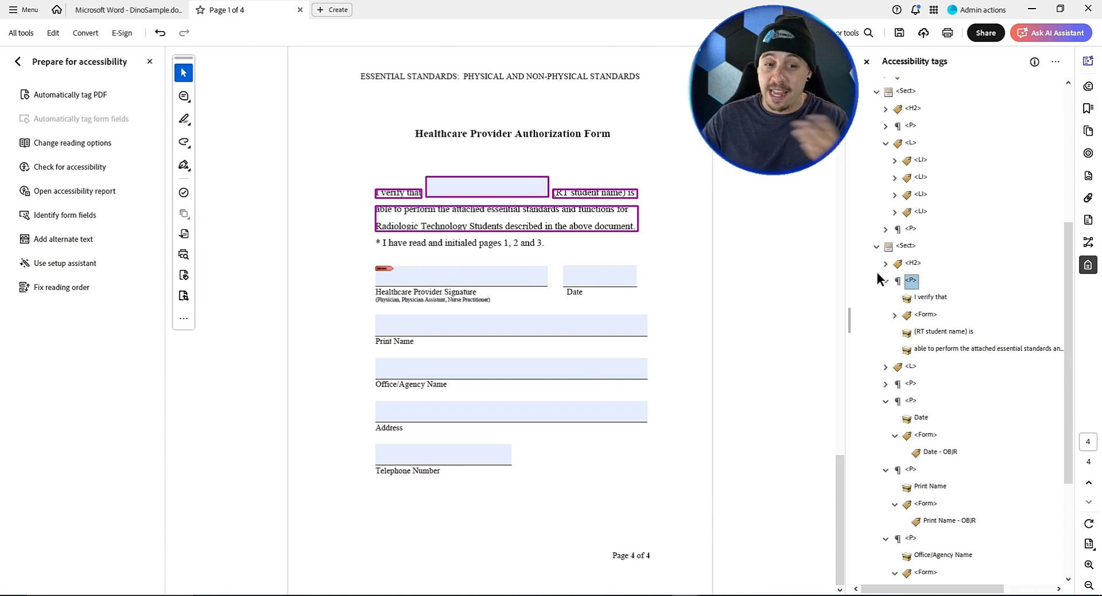
click(886, 281)
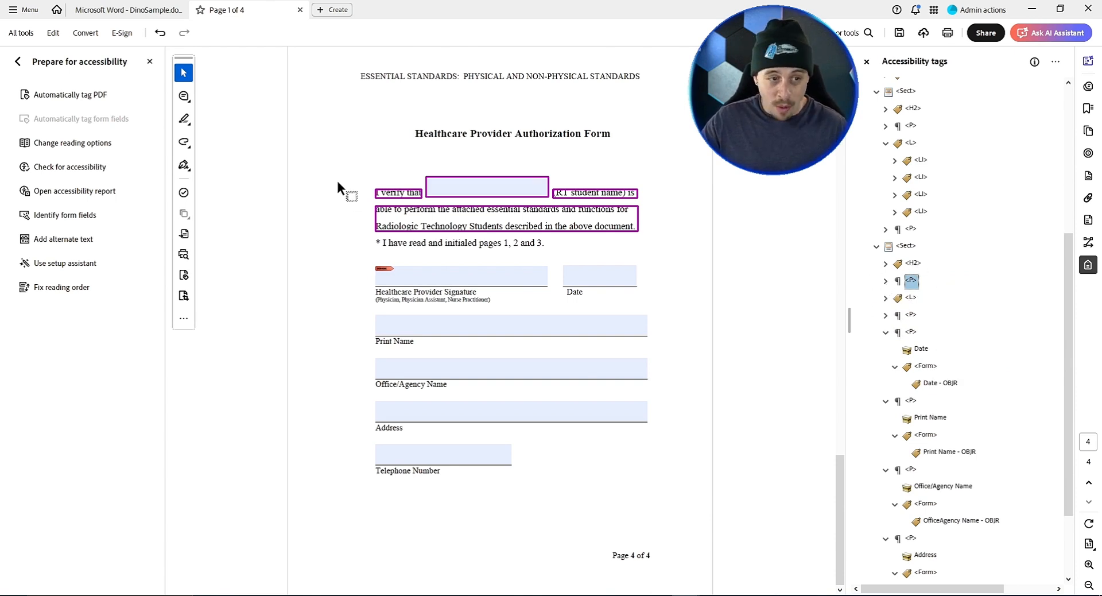
Switch to form preparation and set the tooltip of the field after "I verify that" to "Student Name".
click(23, 60)
click(99, 215)
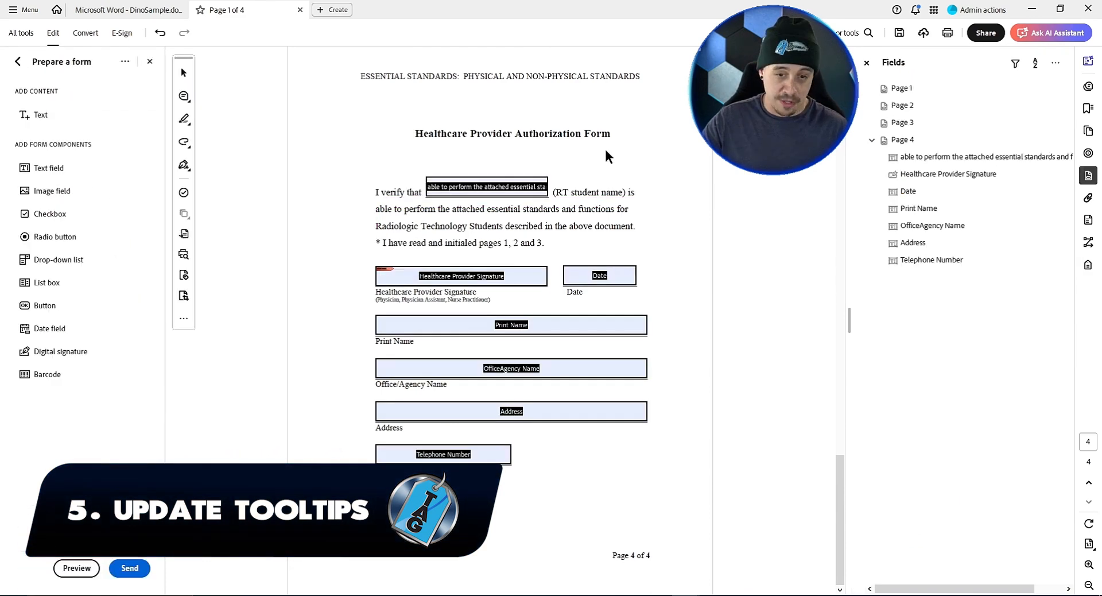
click(919, 161)
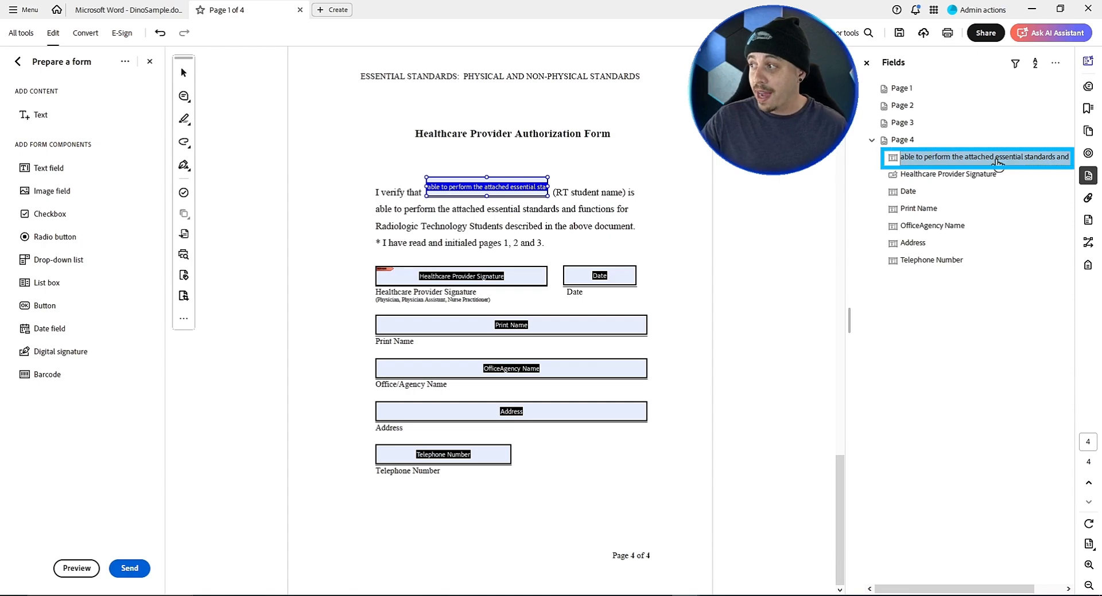
right_click(997, 161)
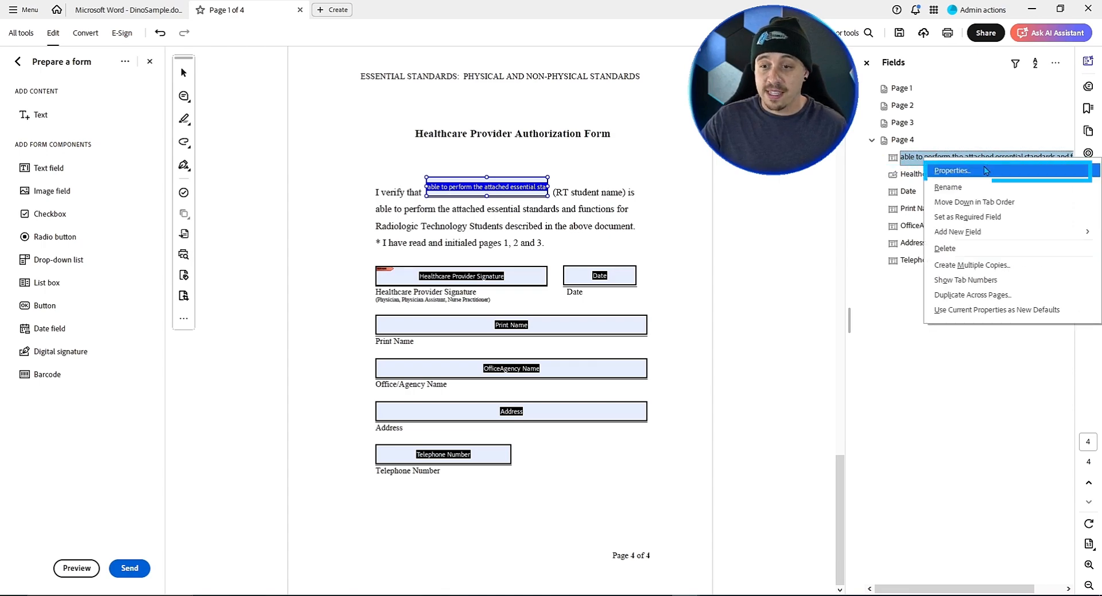
click(986, 168)
triple_click(287, 139)
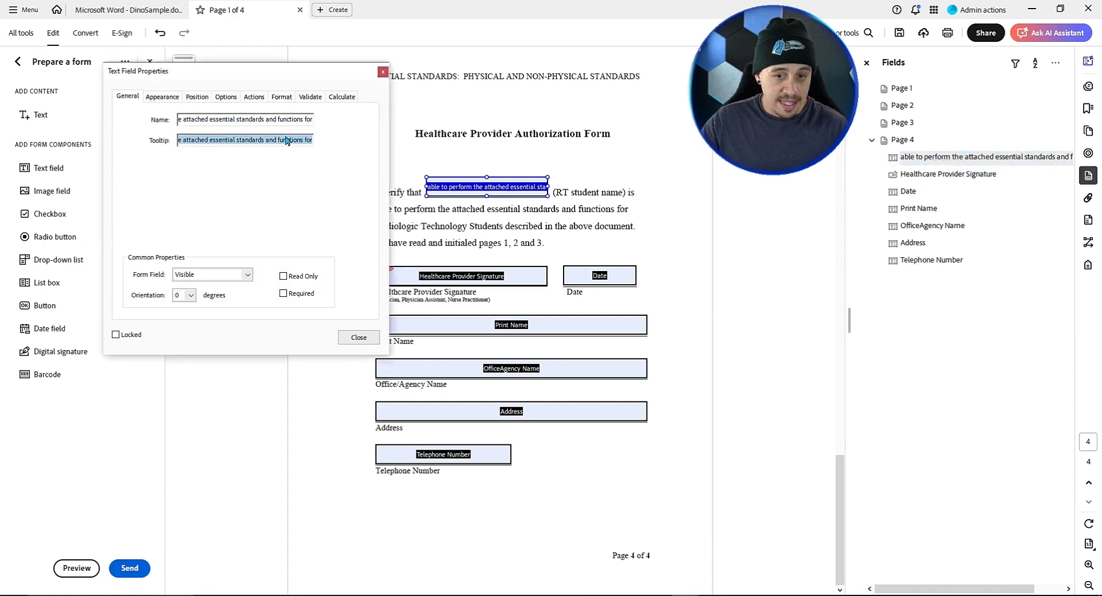
drag(272, 69, 259, 87)
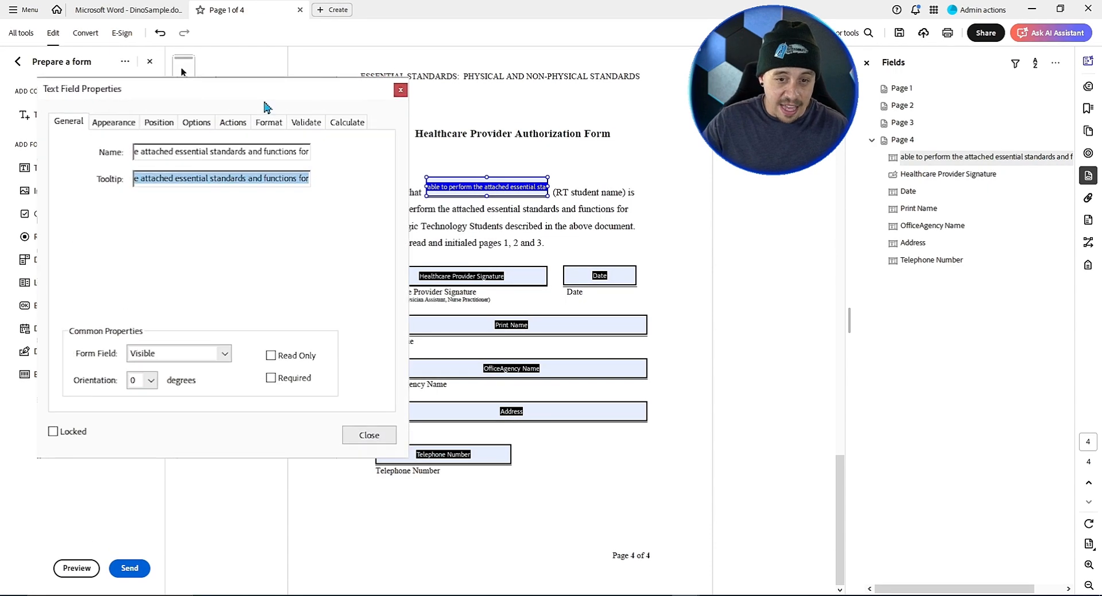
text(Student Name)
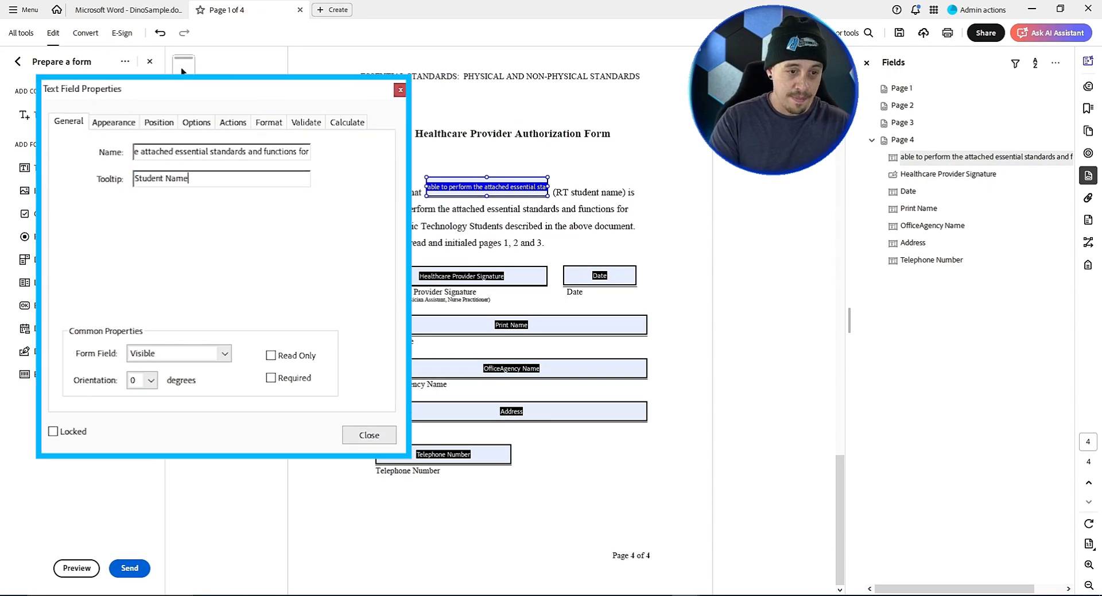
click(310, 363)
Review the remaining form fields and check the Print Name field's name and tooltip in its properties.
click(931, 176)
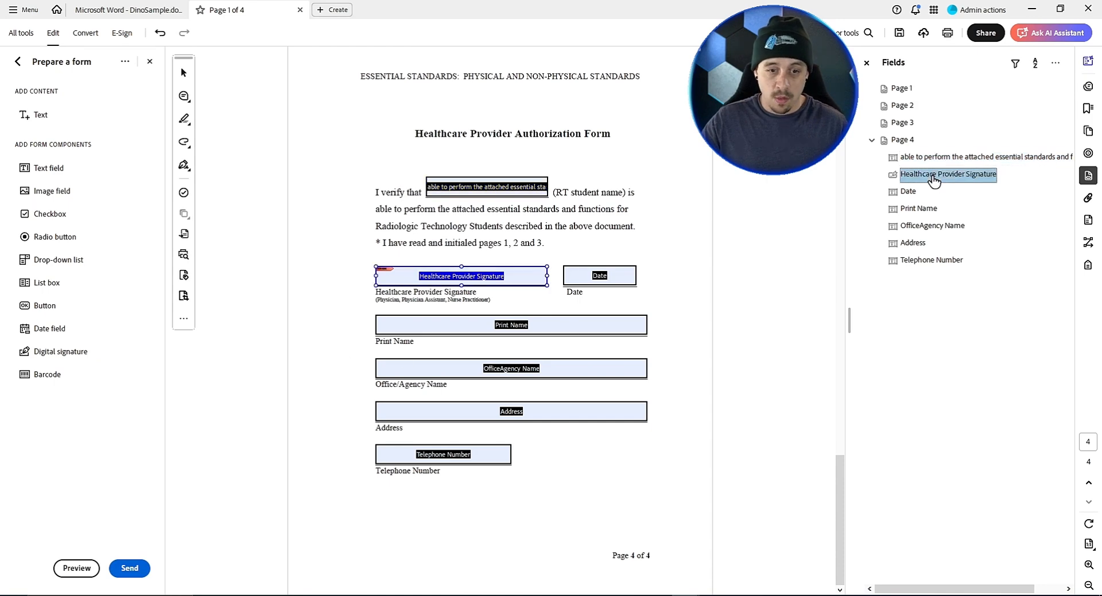
right_click(920, 182)
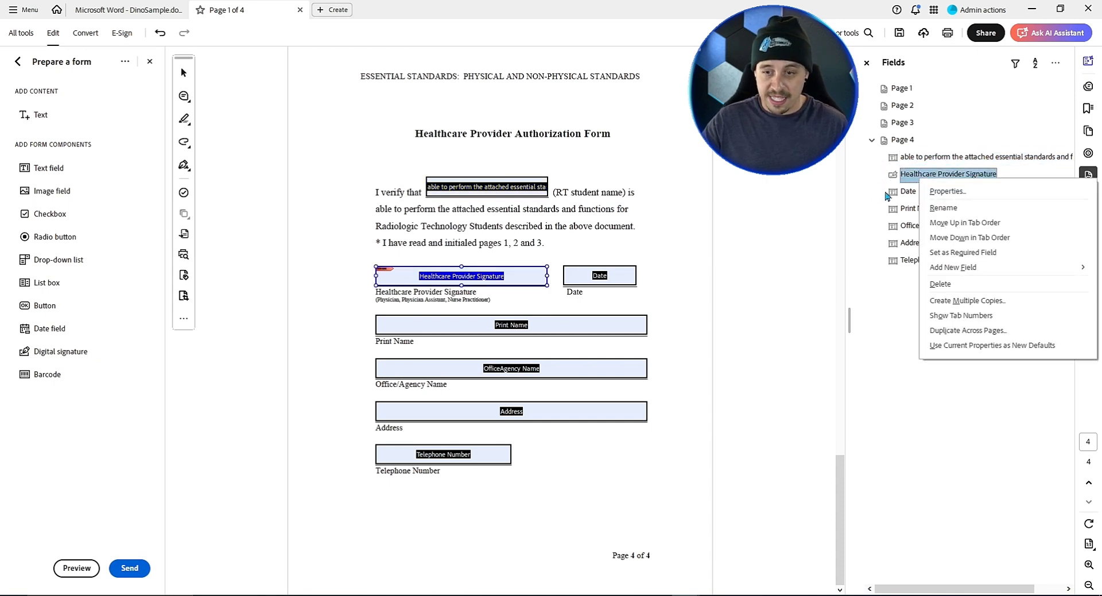
click(905, 192)
right_click(919, 210)
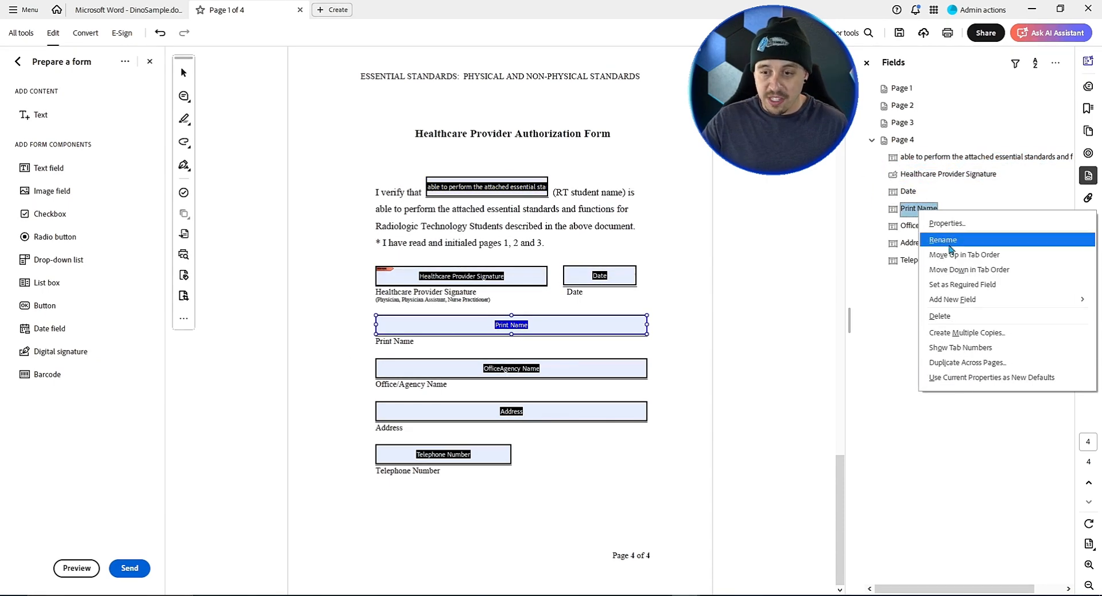
click(943, 225)
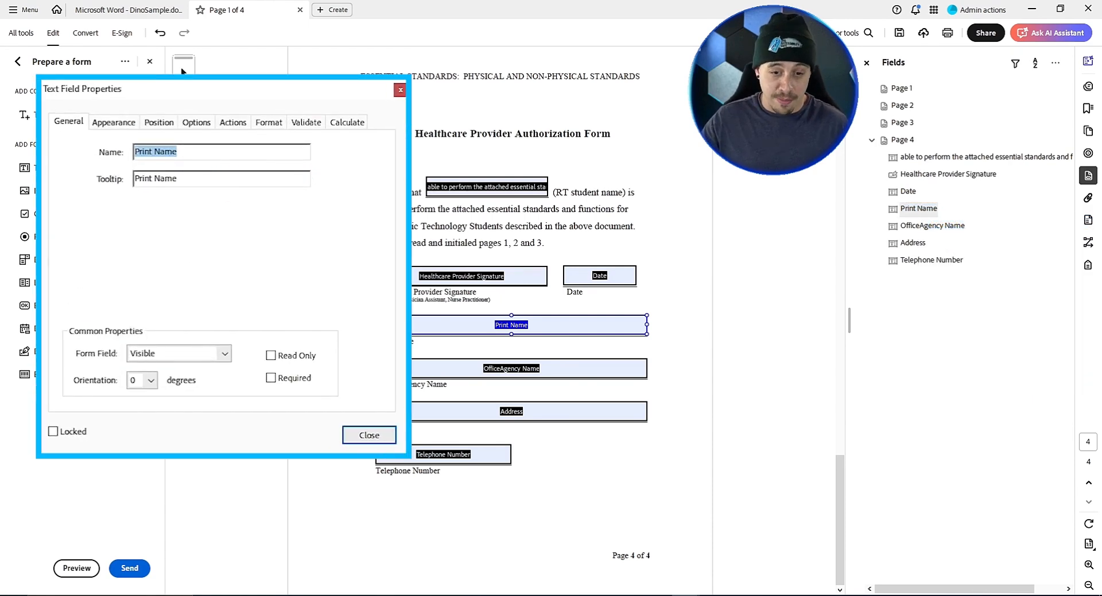
click(342, 440)
Save the PDF as "Essential Standards-Physical and Non-Physical Standards Healthcare Provider Form.pdf", replacing the existing file.
scroll(603, 251, up, 10)
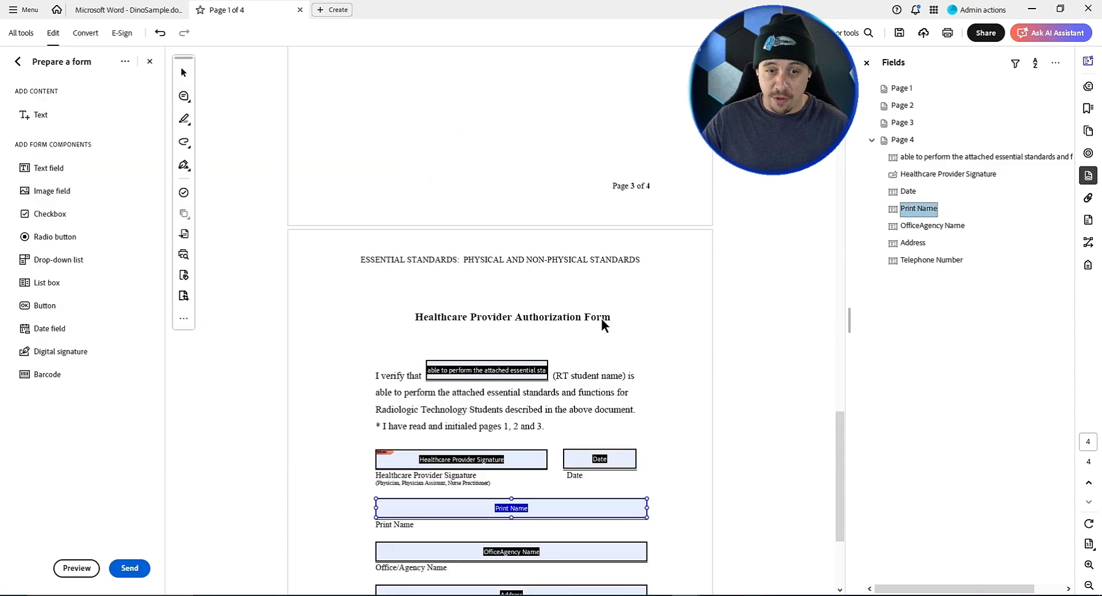
scroll(841, 225, down, 3)
scroll(518, 226, up, 3)
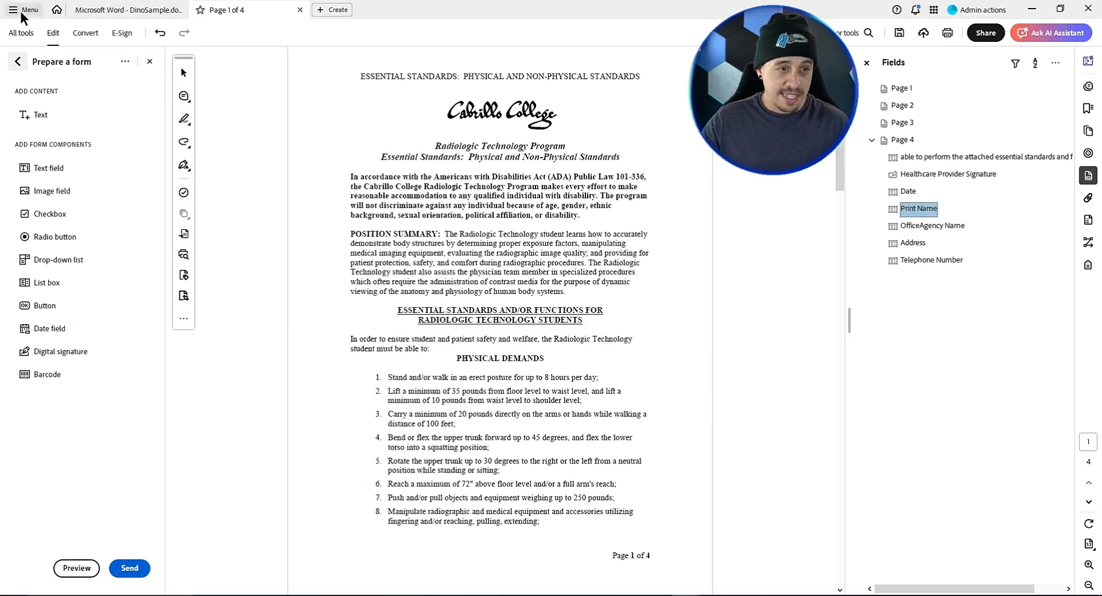
click(894, 34)
key(Return)
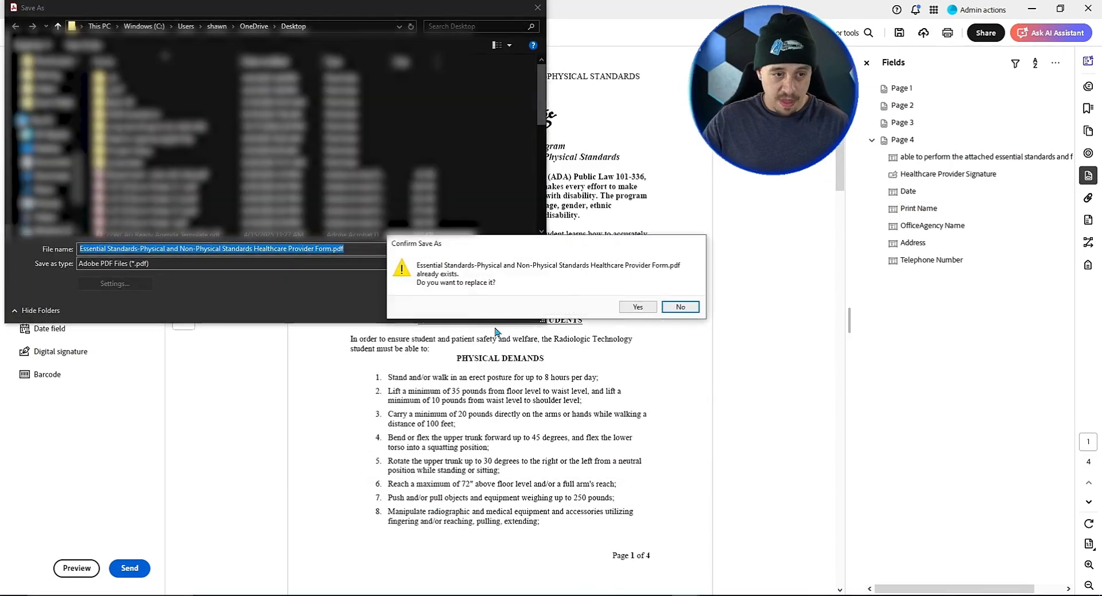
click(632, 308)
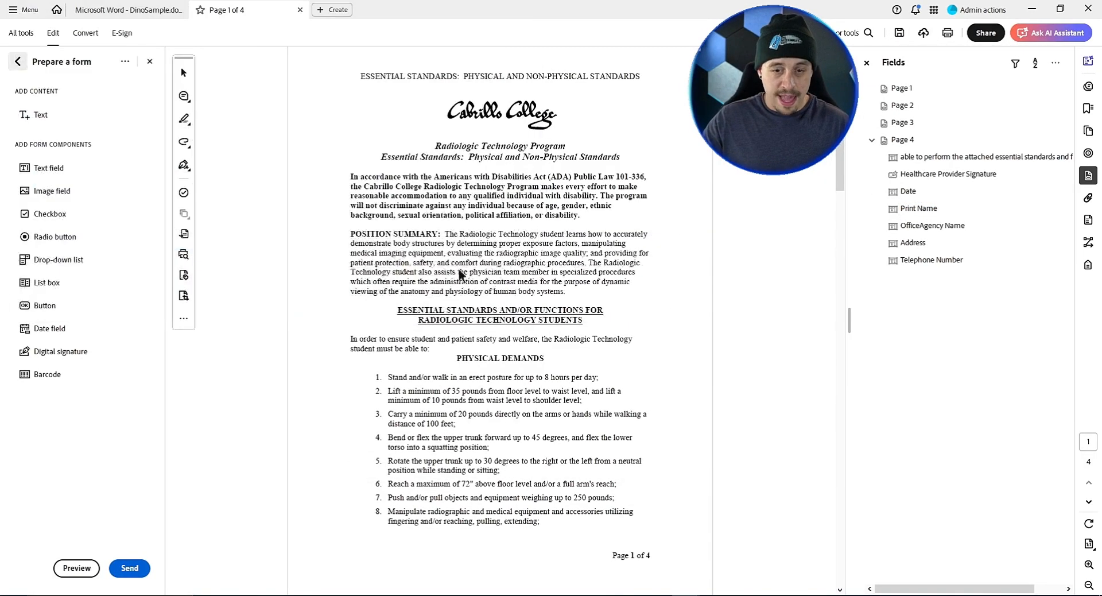
In the document properties, set title "Essential Standards Physical and Non Physical Standards", author "The Accessibility Guy", subject "Essential standards" and keyword "Cabrillo".
click(20, 13)
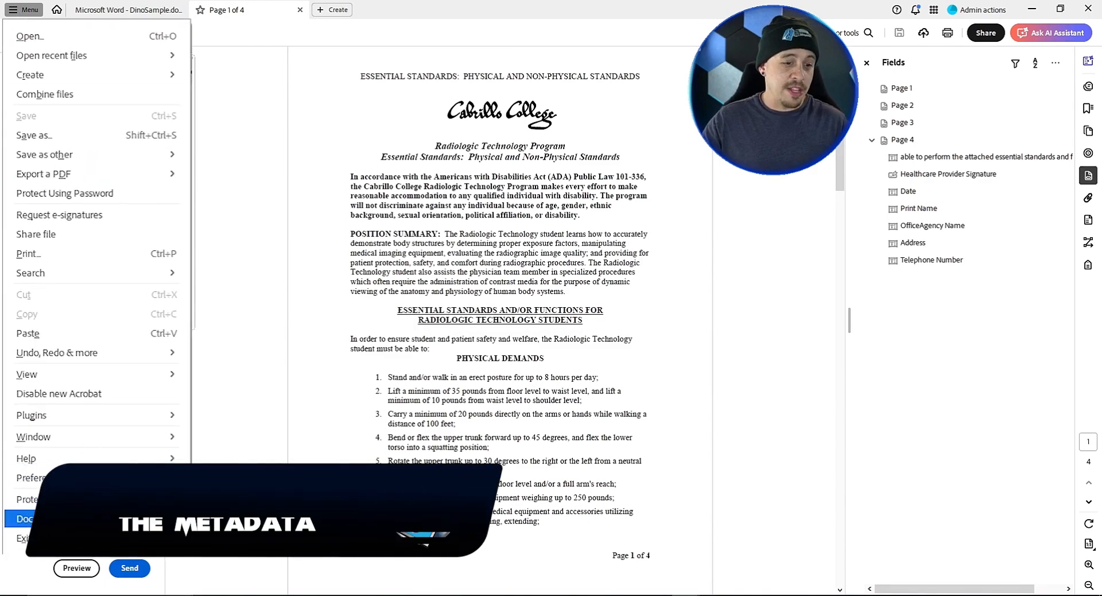
click(51, 405)
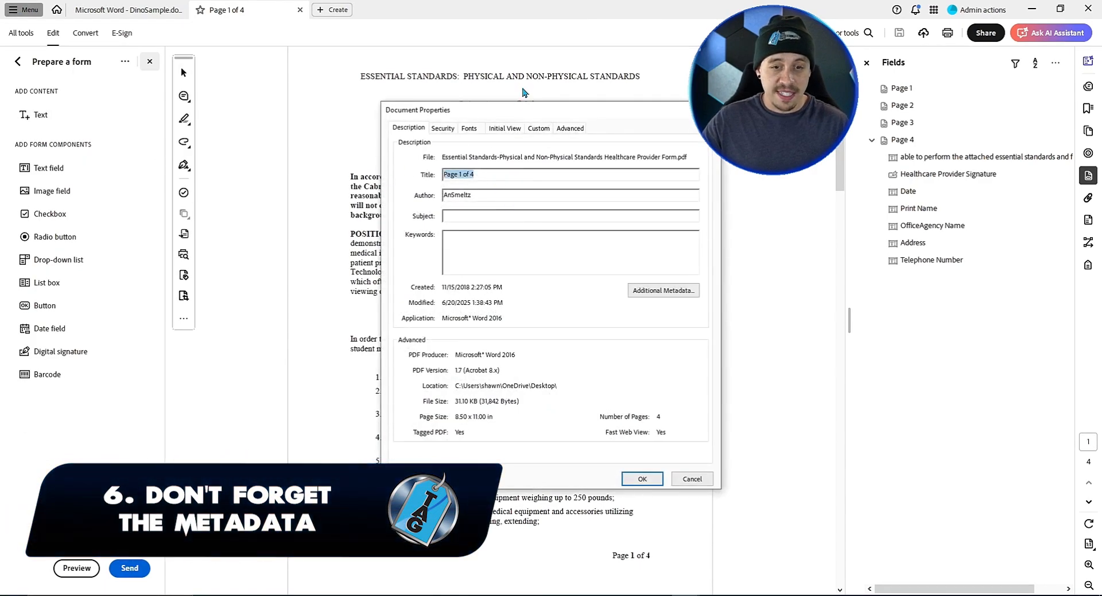
drag(532, 115, 642, 196)
text(Essentail)
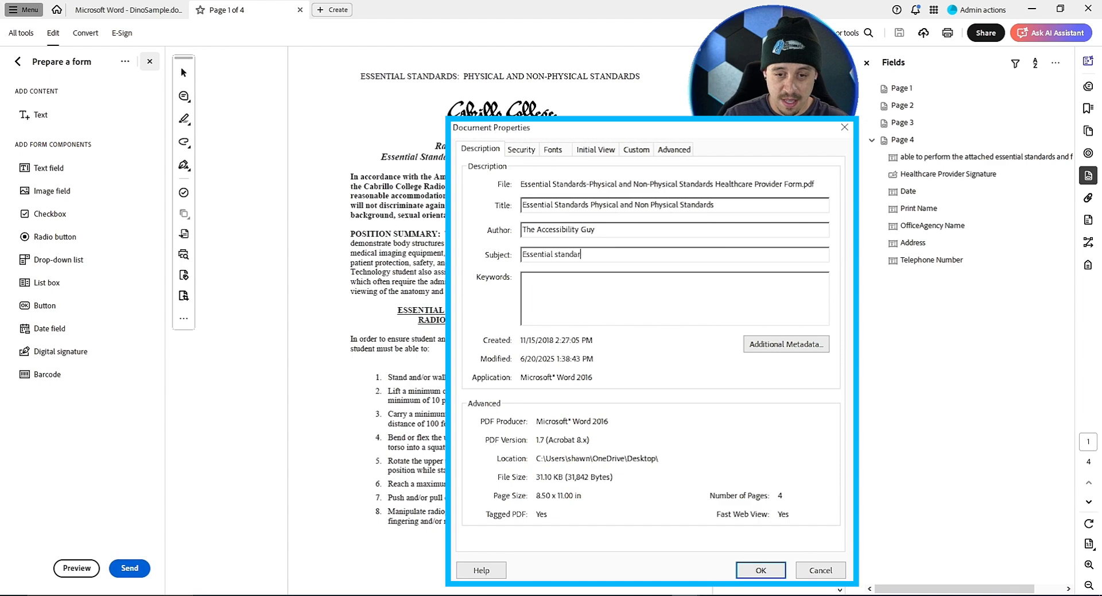
text(Cabrillo)
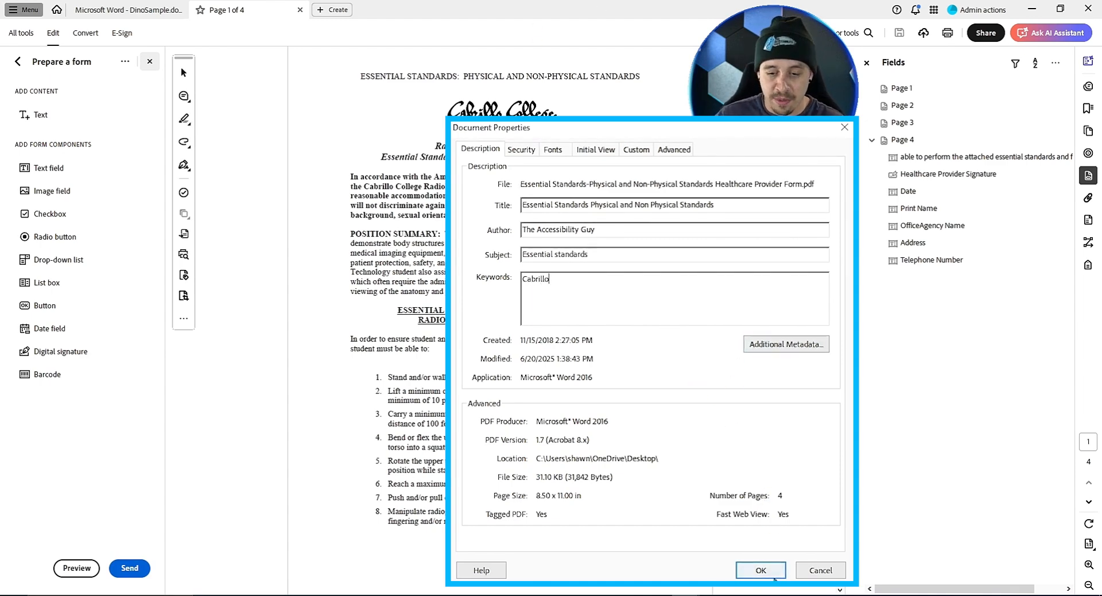
click(763, 571)
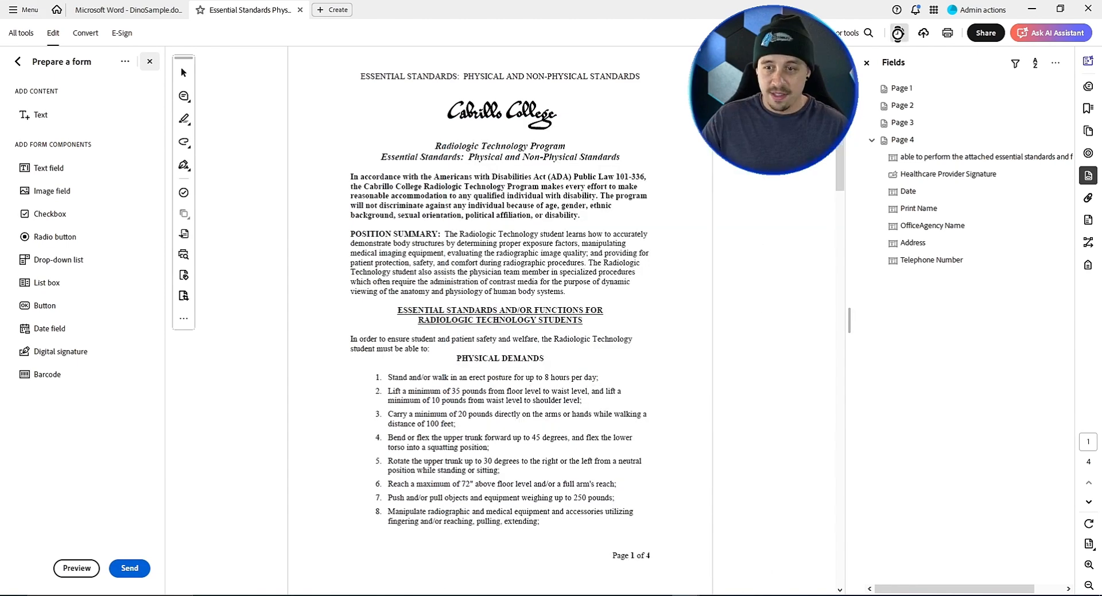
Run the full accessibility check on all pages and expand the Document results.
click(18, 61)
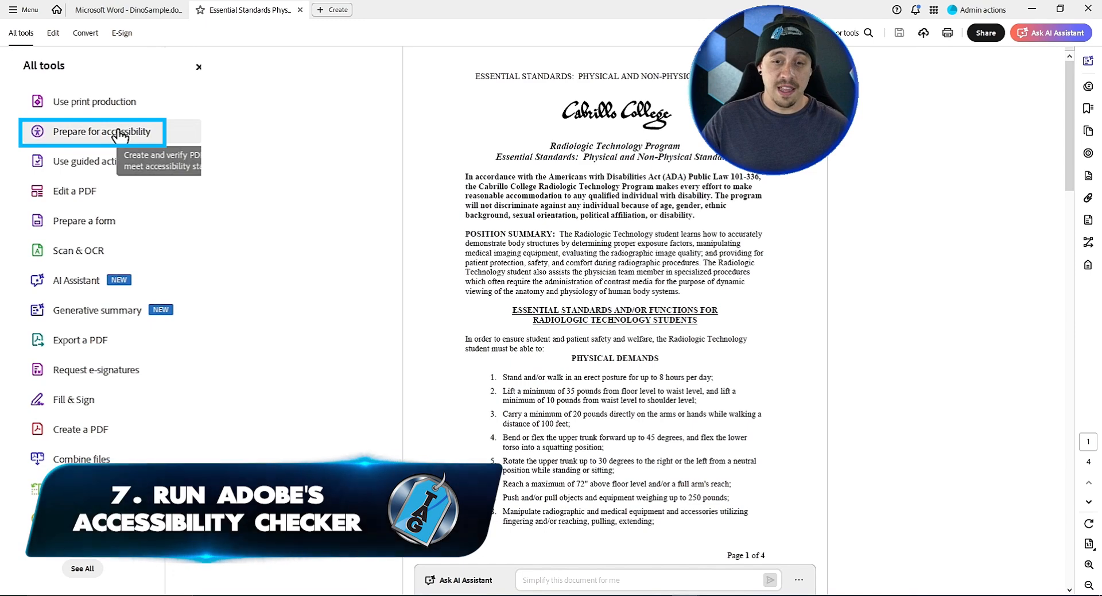
click(106, 122)
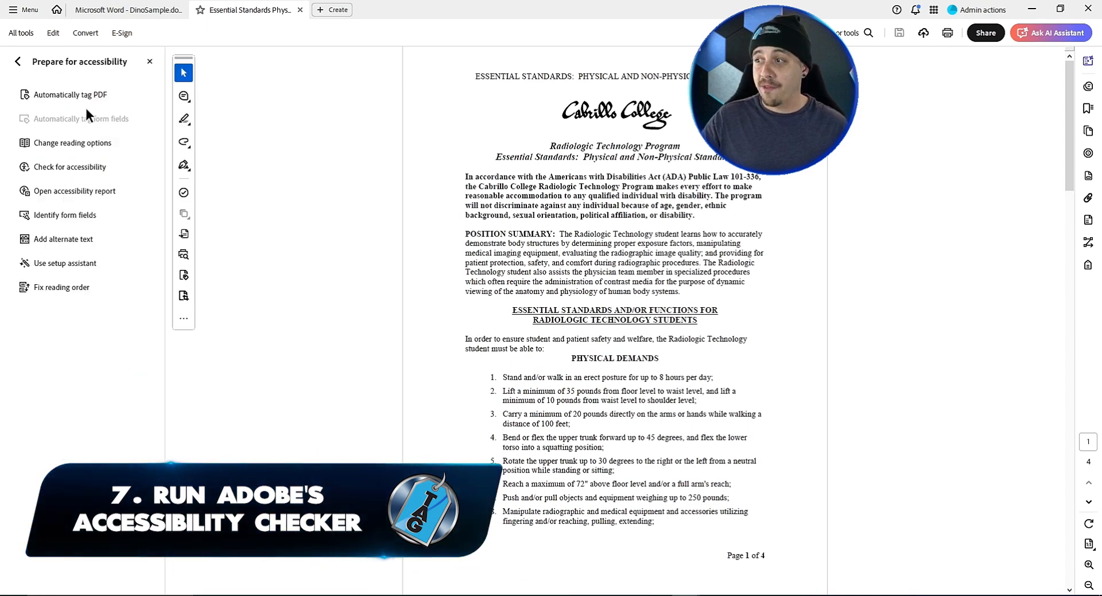
click(74, 170)
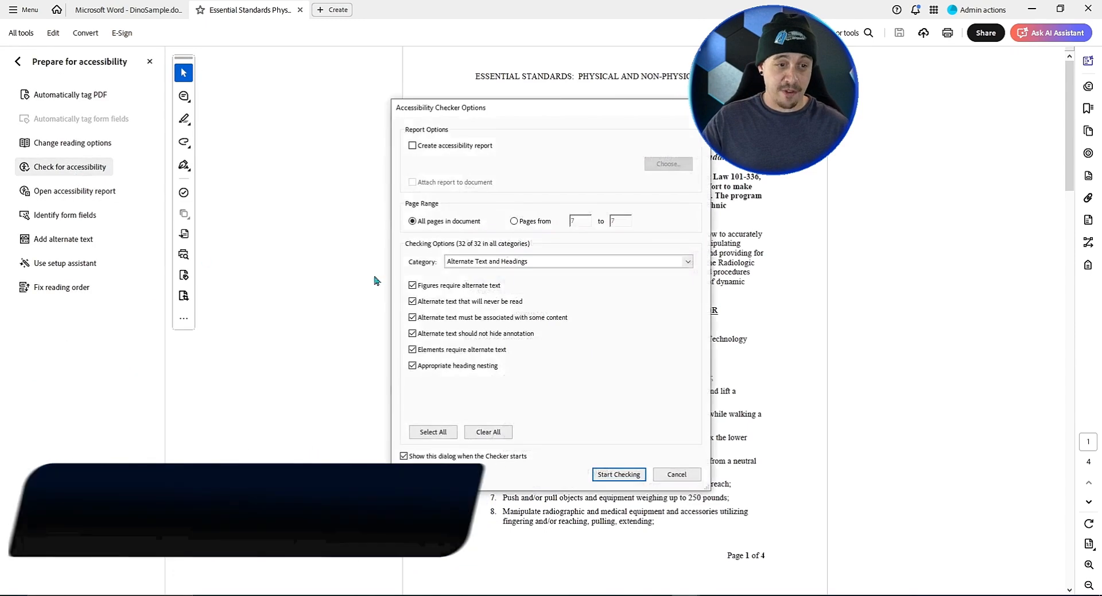
click(615, 474)
click(910, 85)
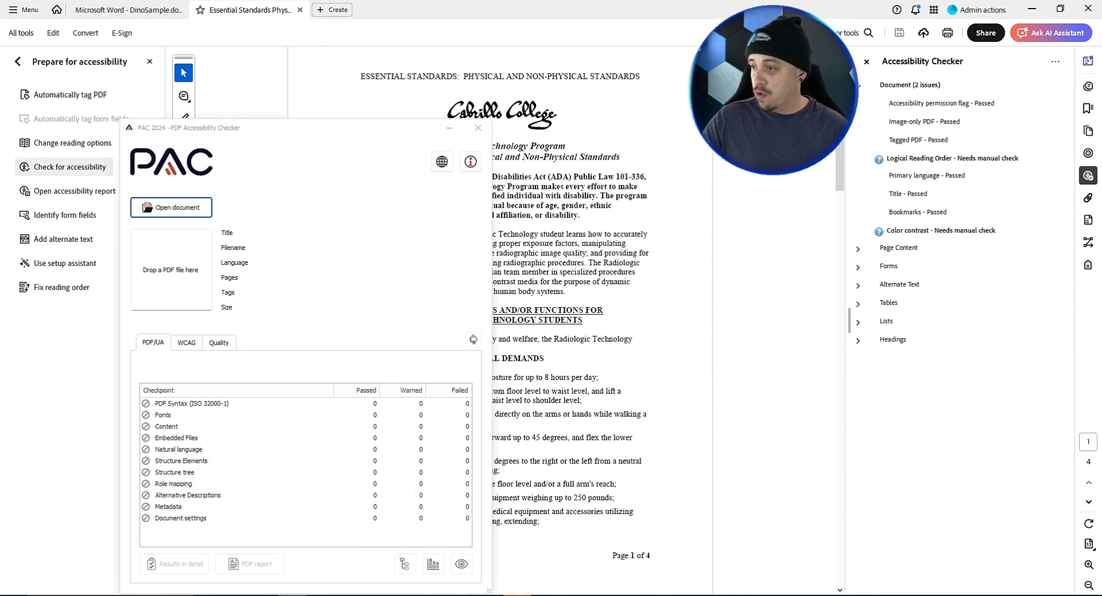
Check the PDF in PAC 2024 and examine the WCAG font embedding errors under 1.3 Adaptable in the detailed results.
drag(5, 224, 167, 270)
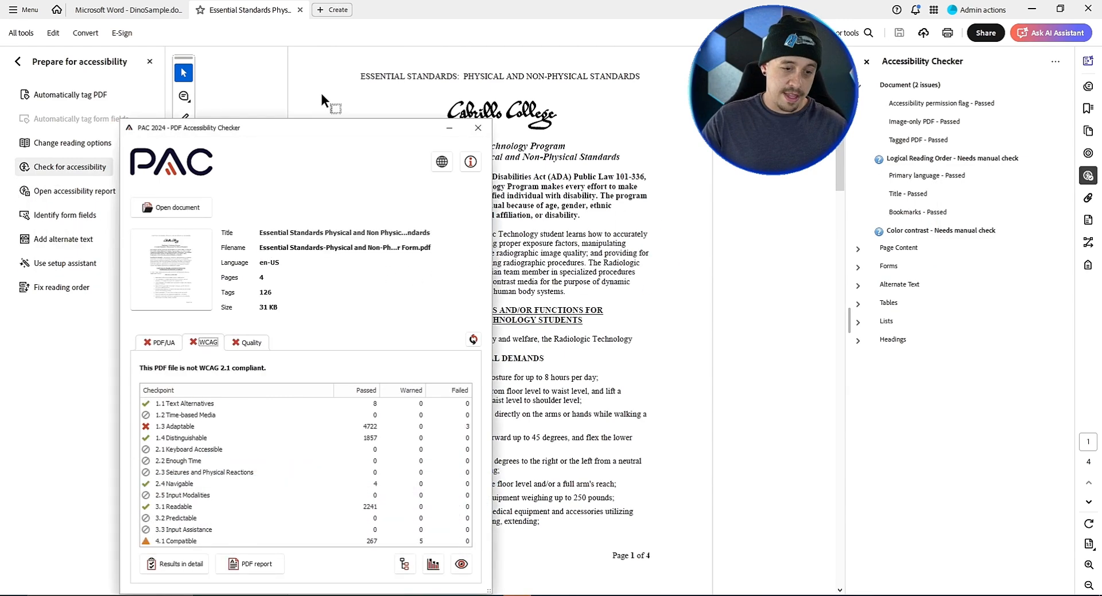
drag(362, 135, 436, 57)
click(247, 486)
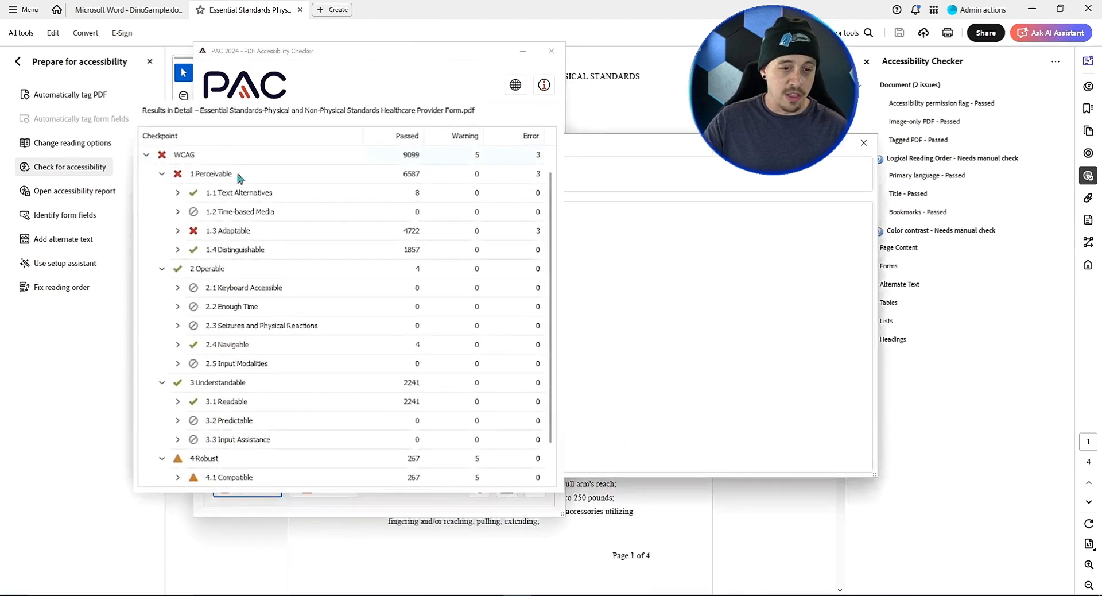
click(180, 217)
click(200, 232)
scroll(261, 315, down, 10)
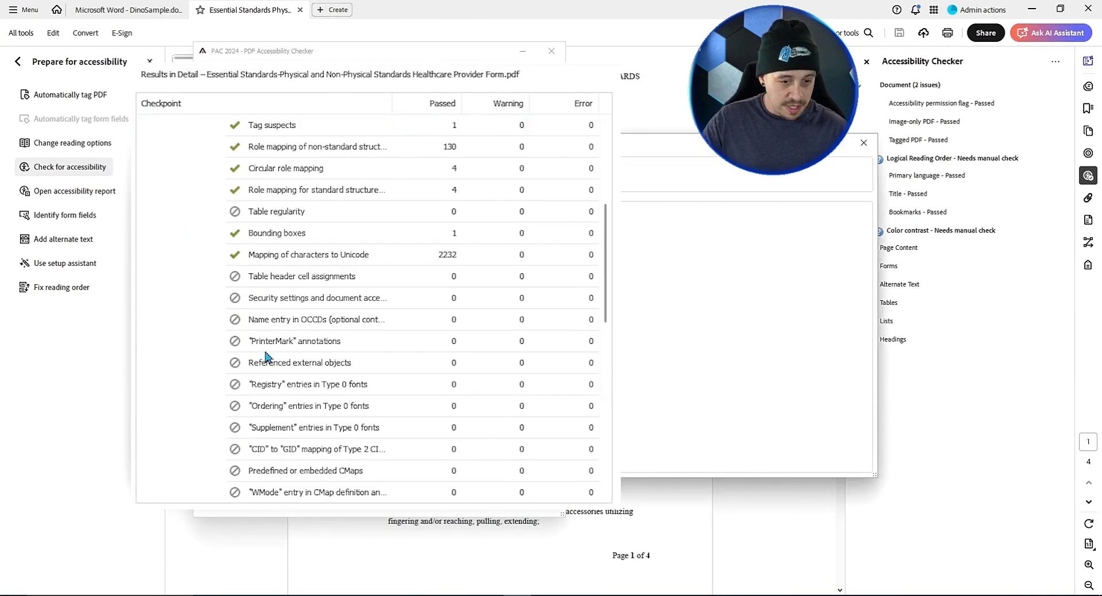
scroll(262, 341, up, 3)
click(214, 292)
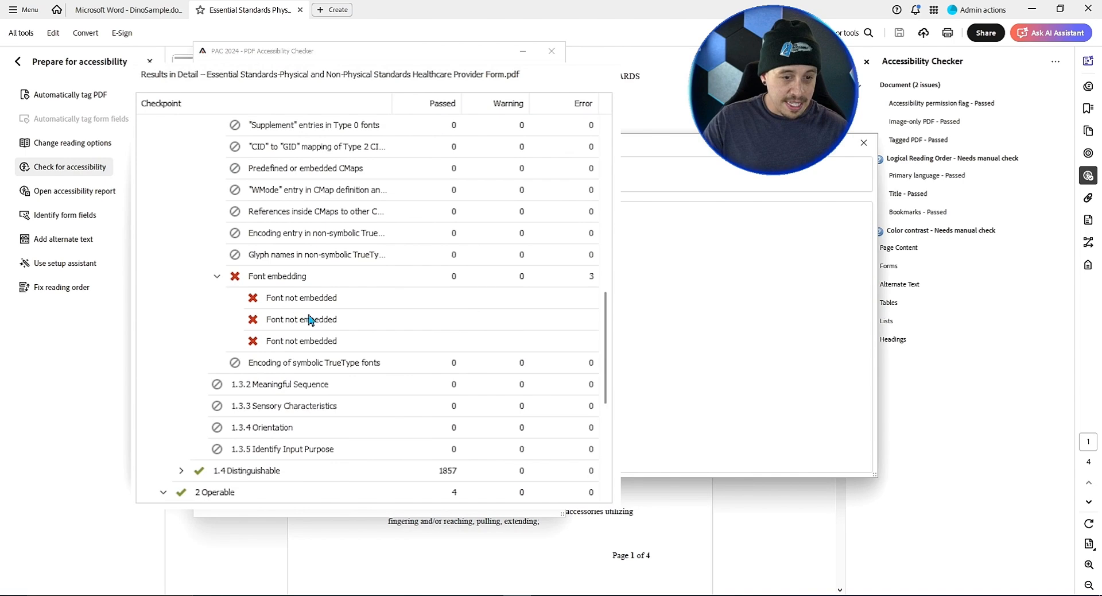
Inspect the "Figure" structure element warning under 4.1.1 Parsing and return to Acrobat.
scroll(308, 314, down, 4)
click(205, 454)
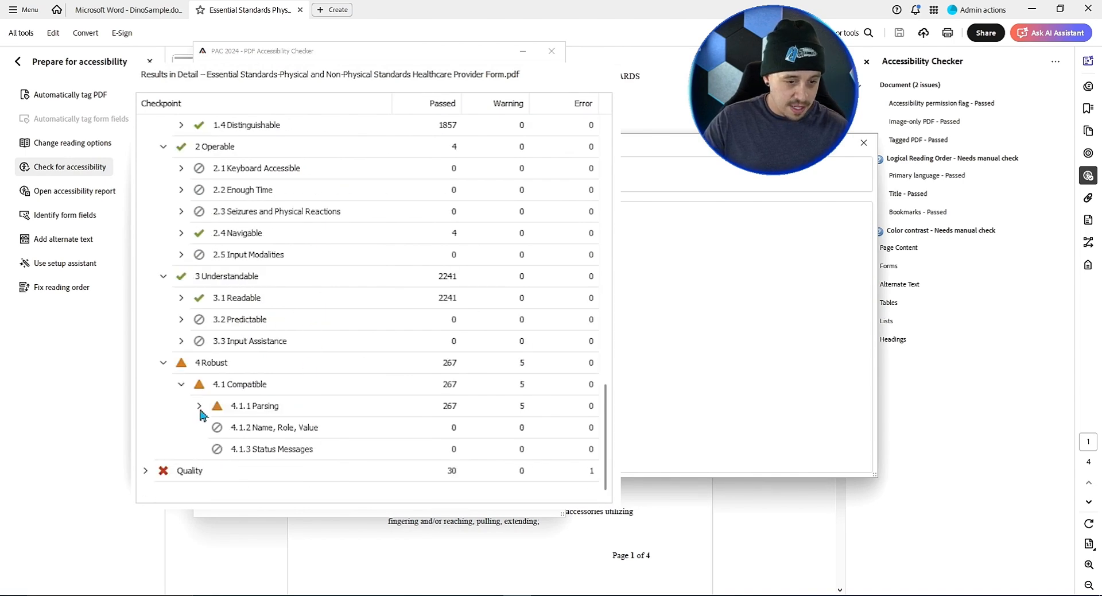
click(202, 411)
scroll(235, 387, down, 8)
scroll(241, 384, up, 4)
click(344, 297)
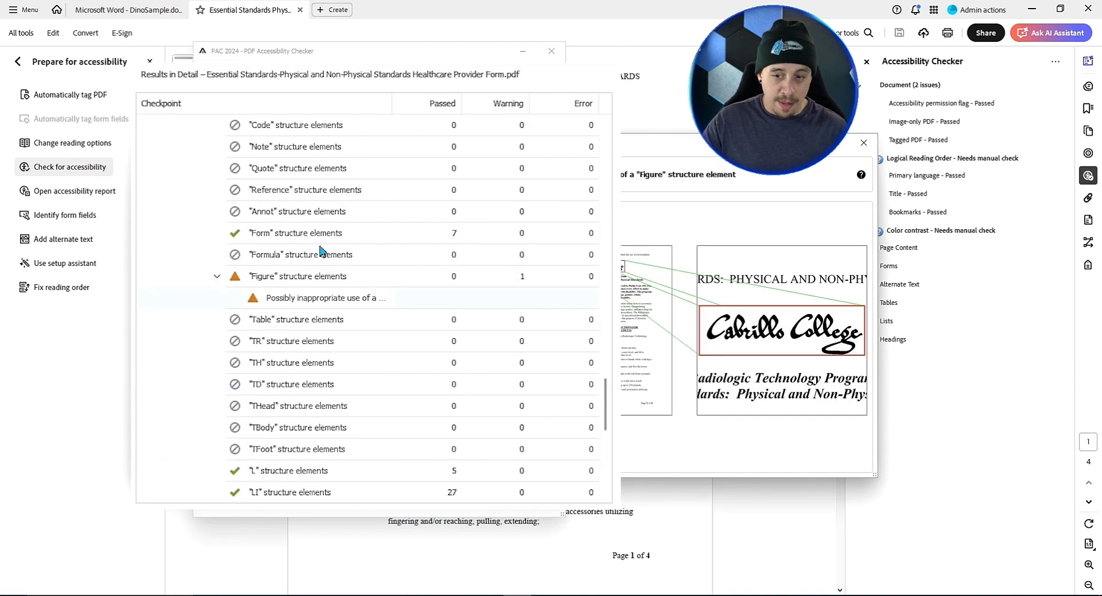
scroll(394, 198, up, 10)
click(653, 70)
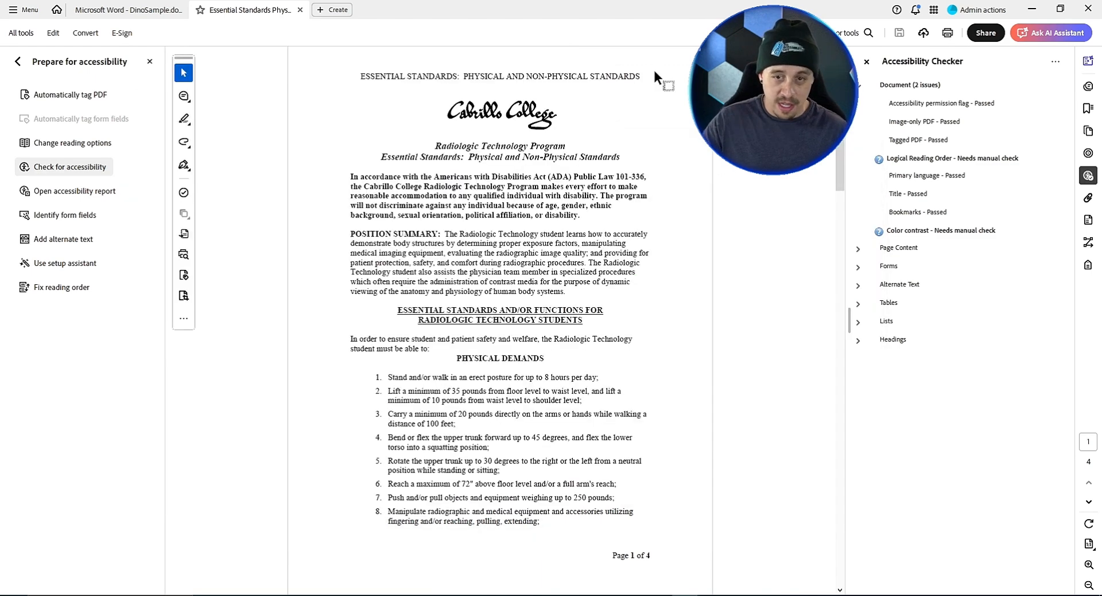
Find the "Embed missing fonts" Preflight fixup by searching for "font", and apply it, saving over the existing healthcare provider form PDF.
click(25, 58)
click(62, 98)
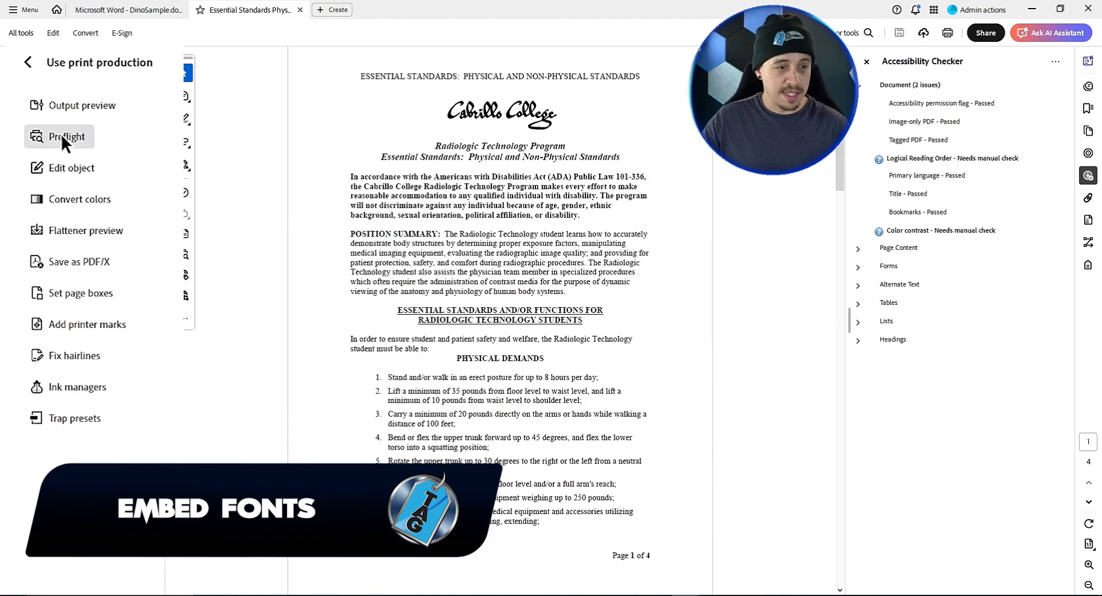
click(44, 118)
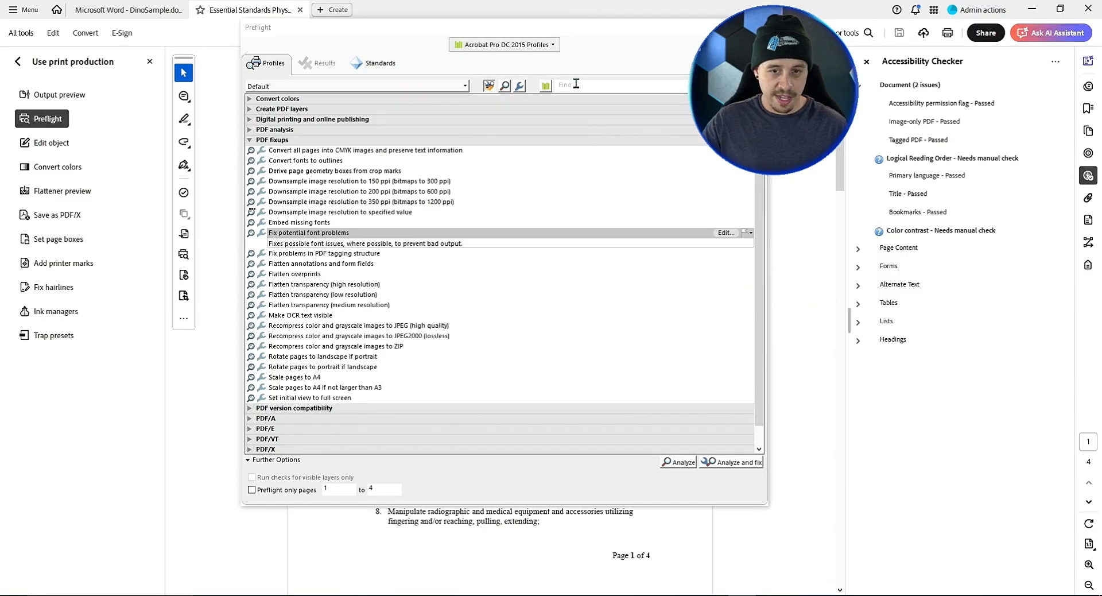
click(576, 84)
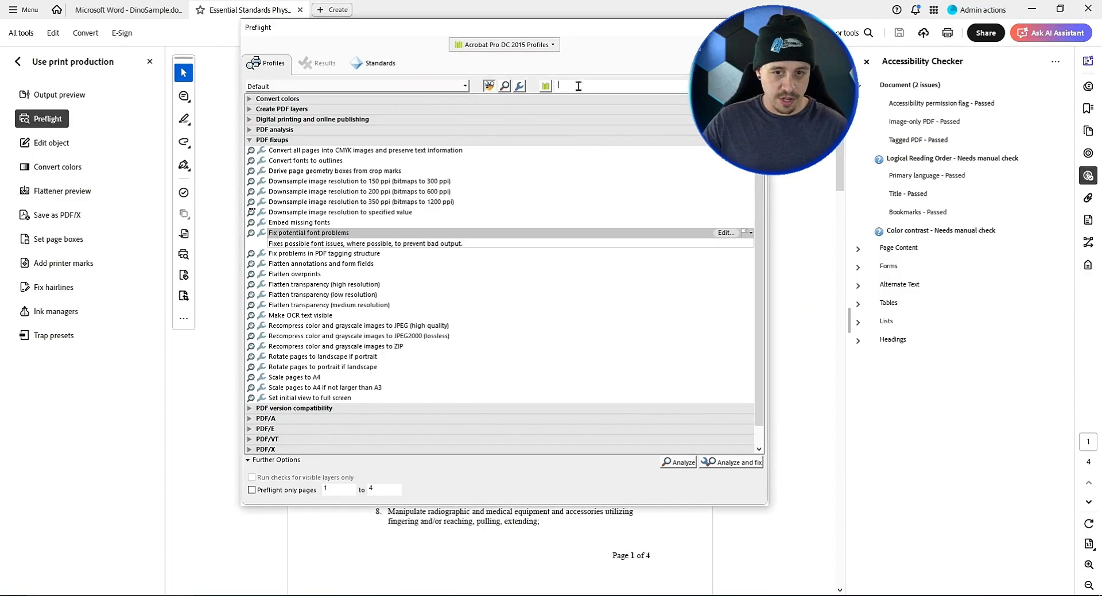
text(font)
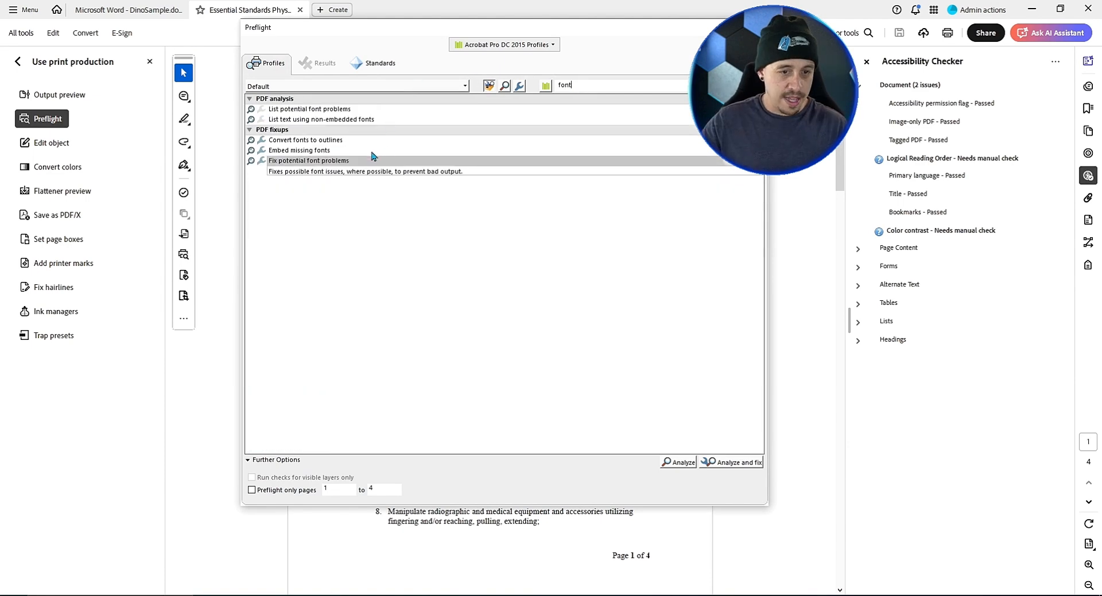
click(322, 152)
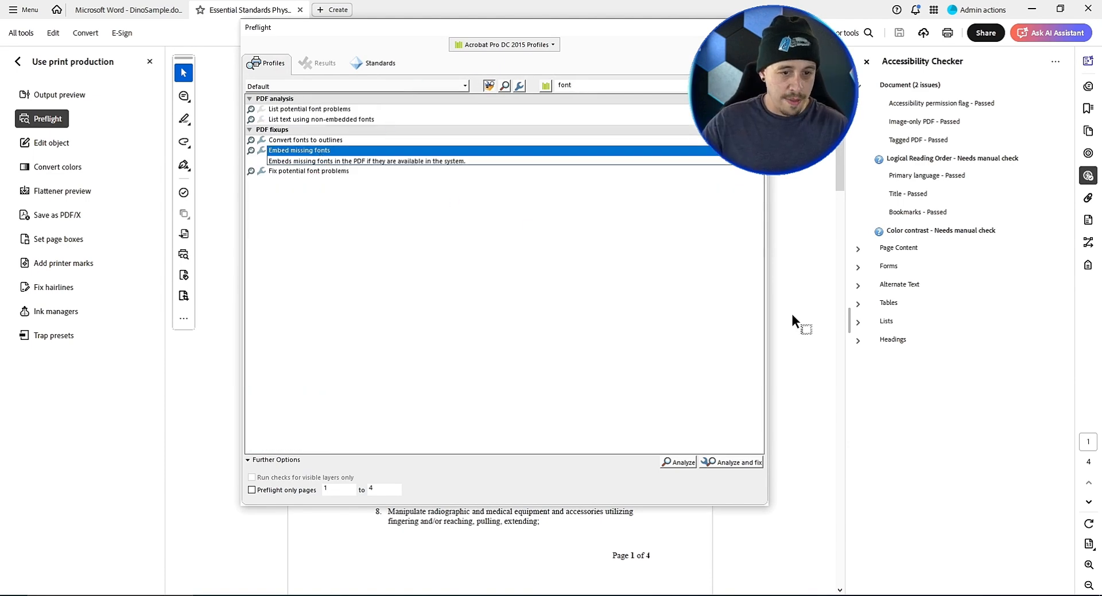
click(740, 462)
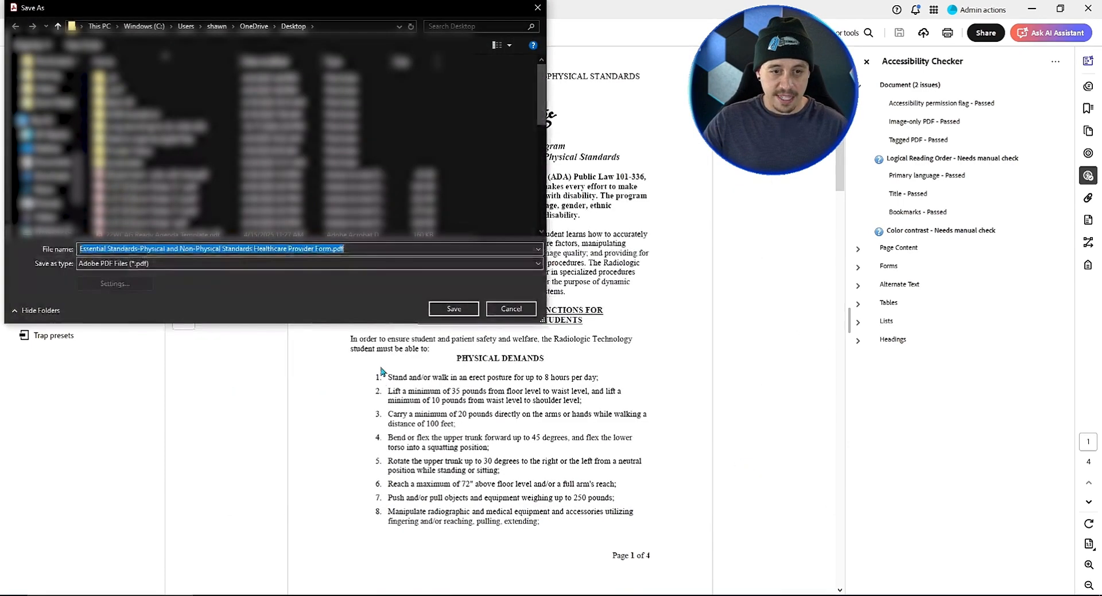
click(465, 310)
click(638, 307)
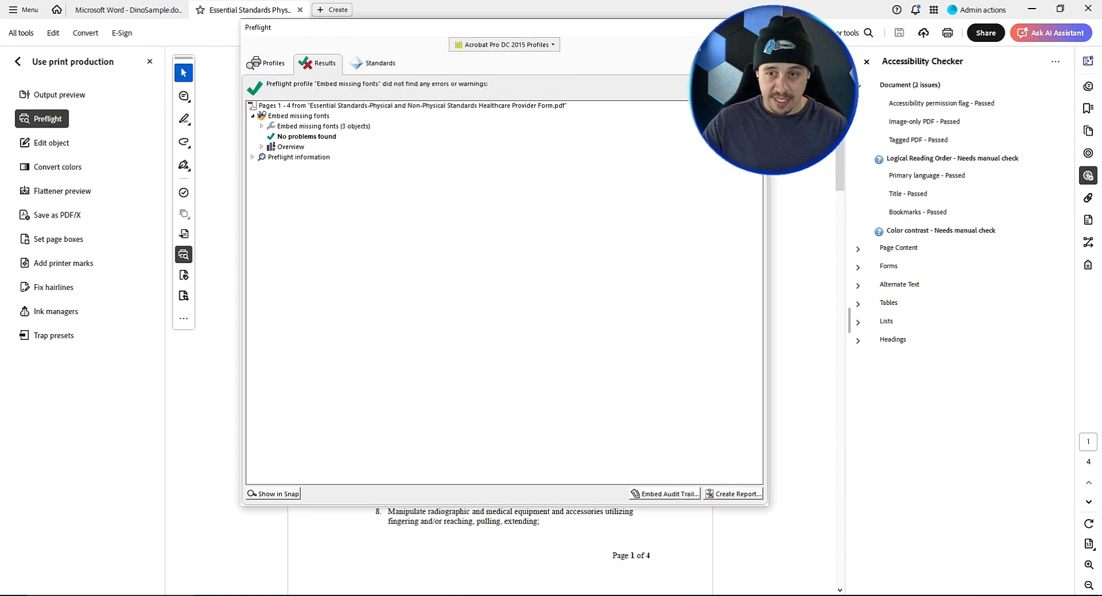
click(756, 28)
Open the tag element dictionary of the Figure tag for the Cabrillo College logo.
click(1088, 265)
scroll(930, 149, up, 5)
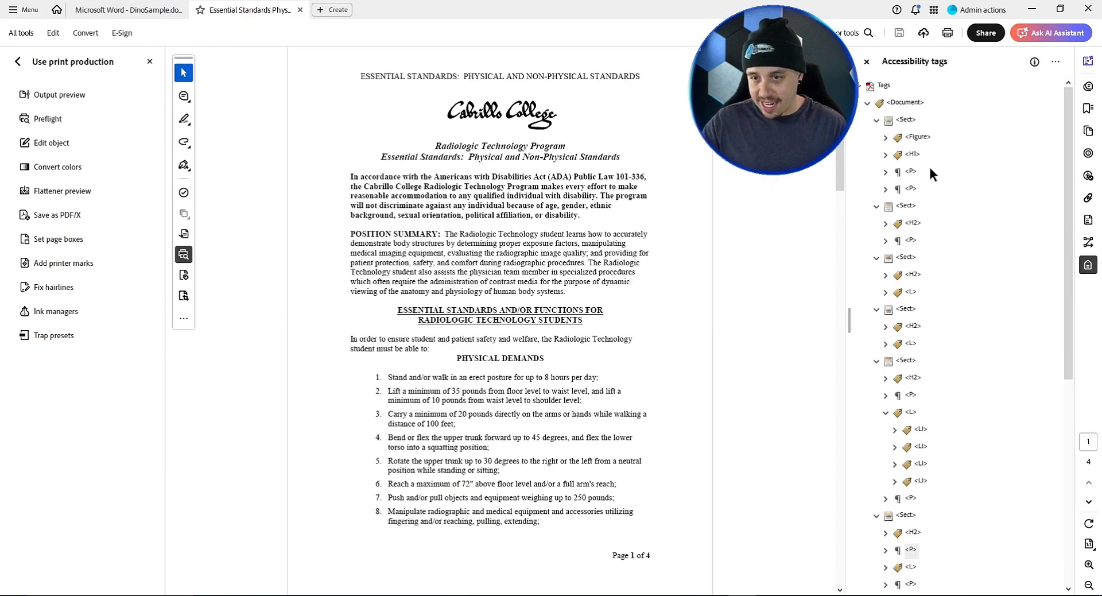
click(917, 137)
click(885, 138)
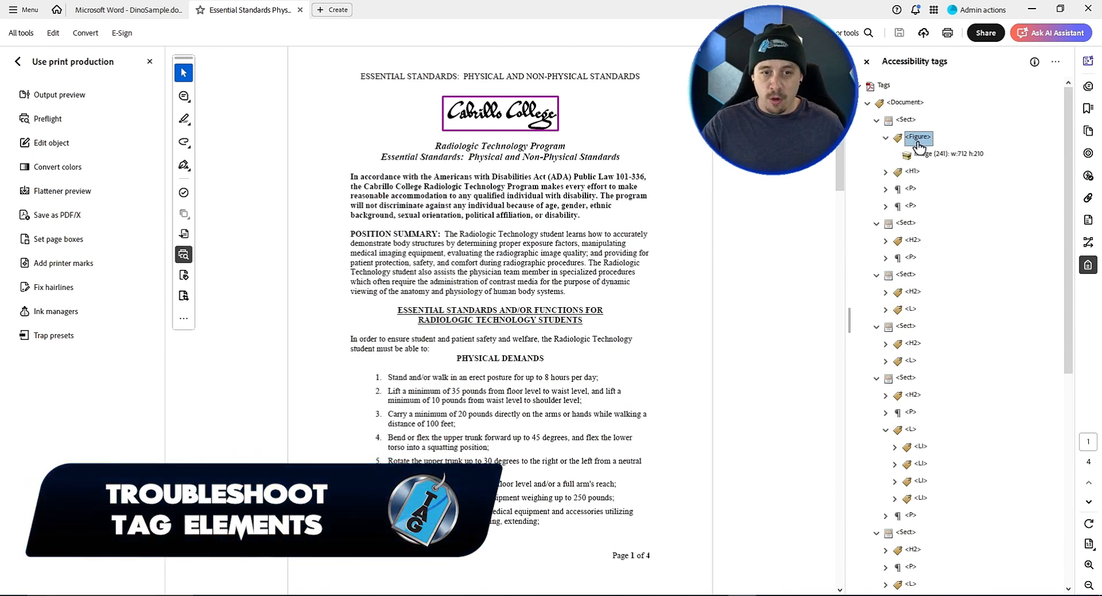
right_click(919, 143)
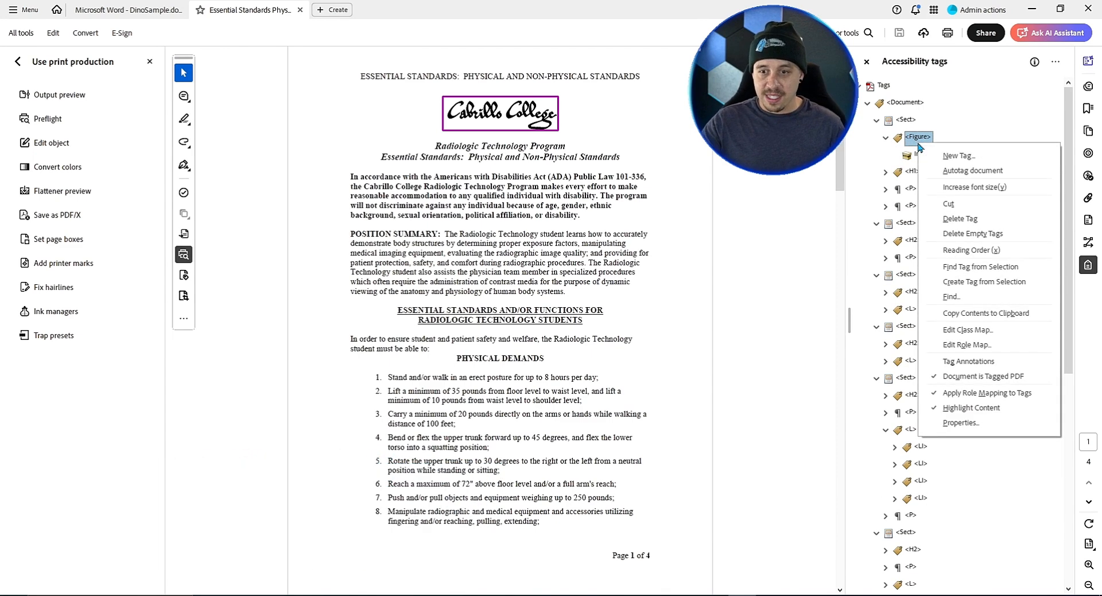
click(970, 425)
click(163, 349)
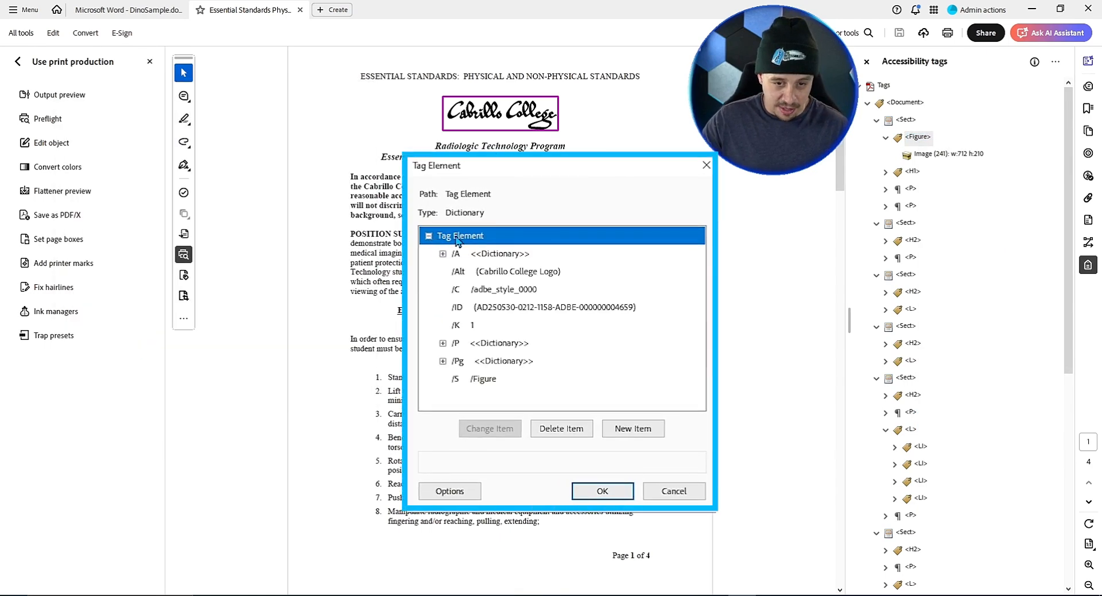
Add the key Placement with value Block and type Name to the figure's /A dictionary, and save the PDF.
click(467, 257)
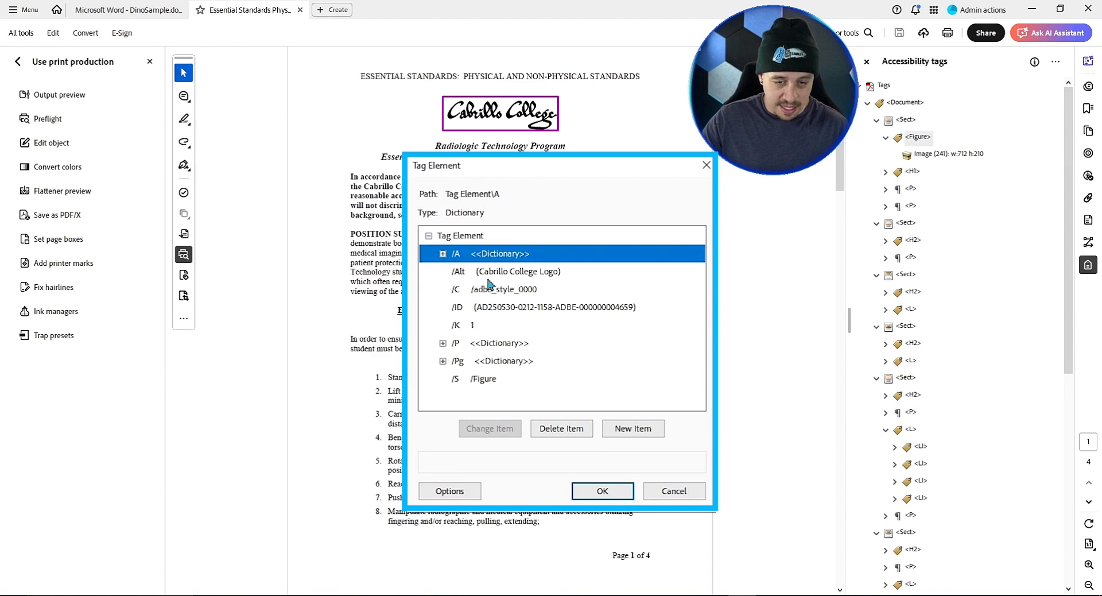
click(646, 430)
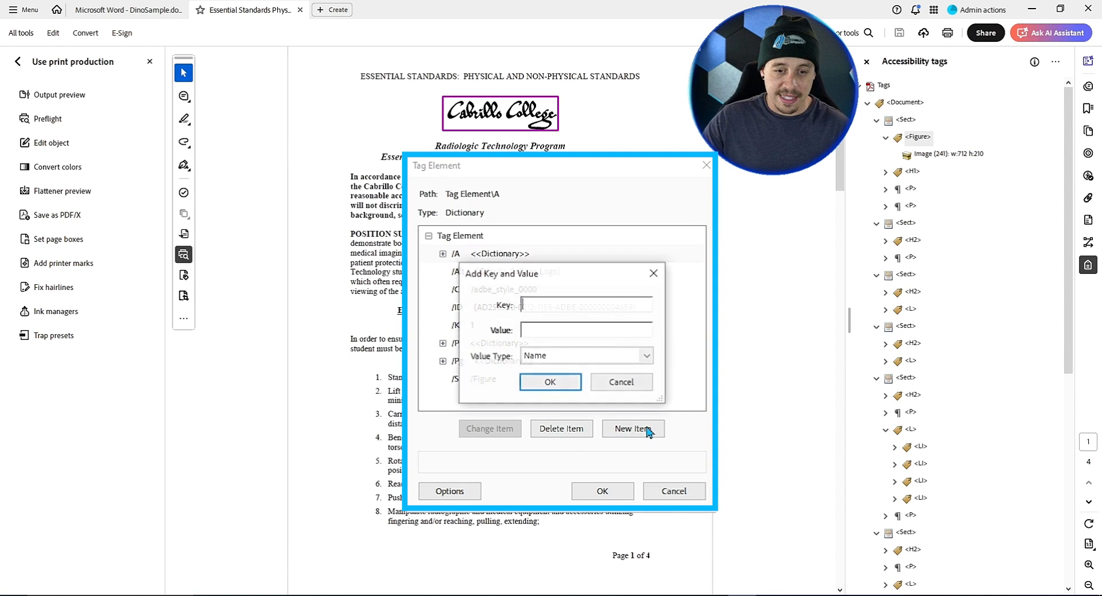
click(636, 357)
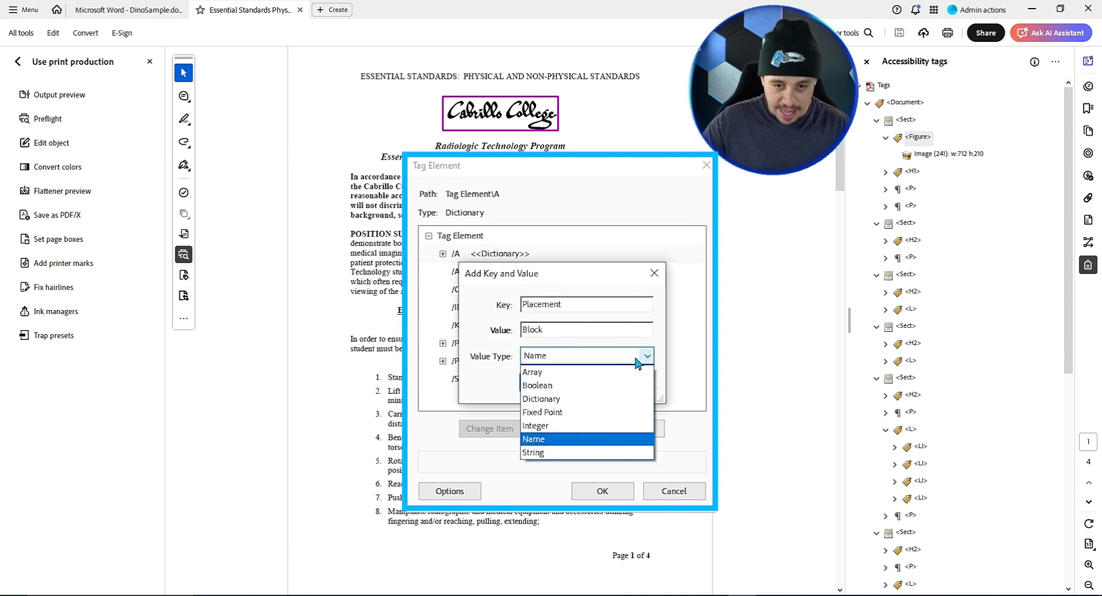
click(576, 452)
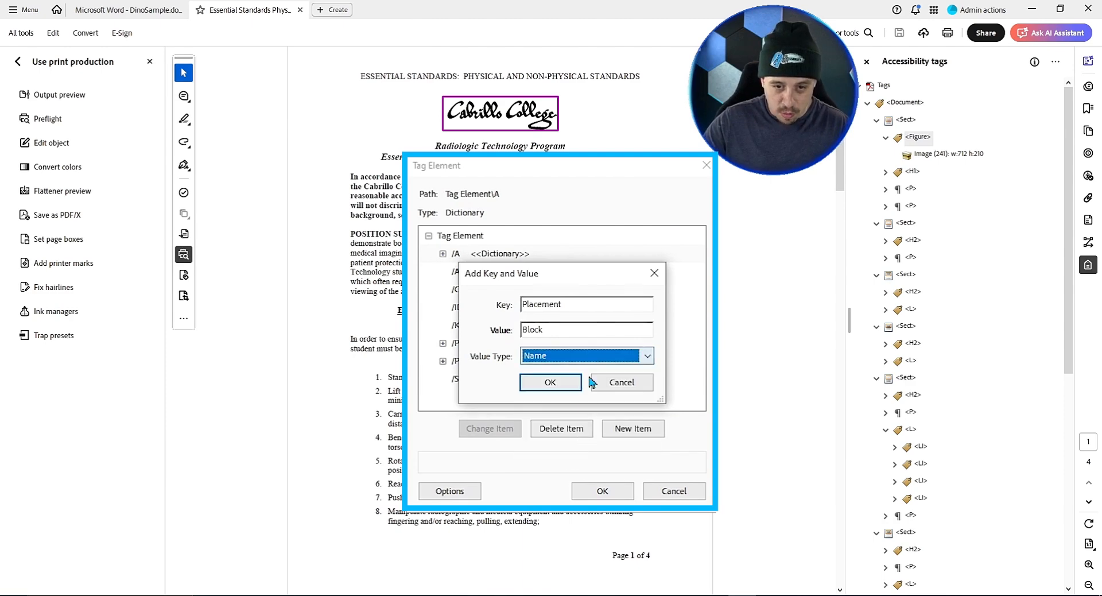
click(559, 383)
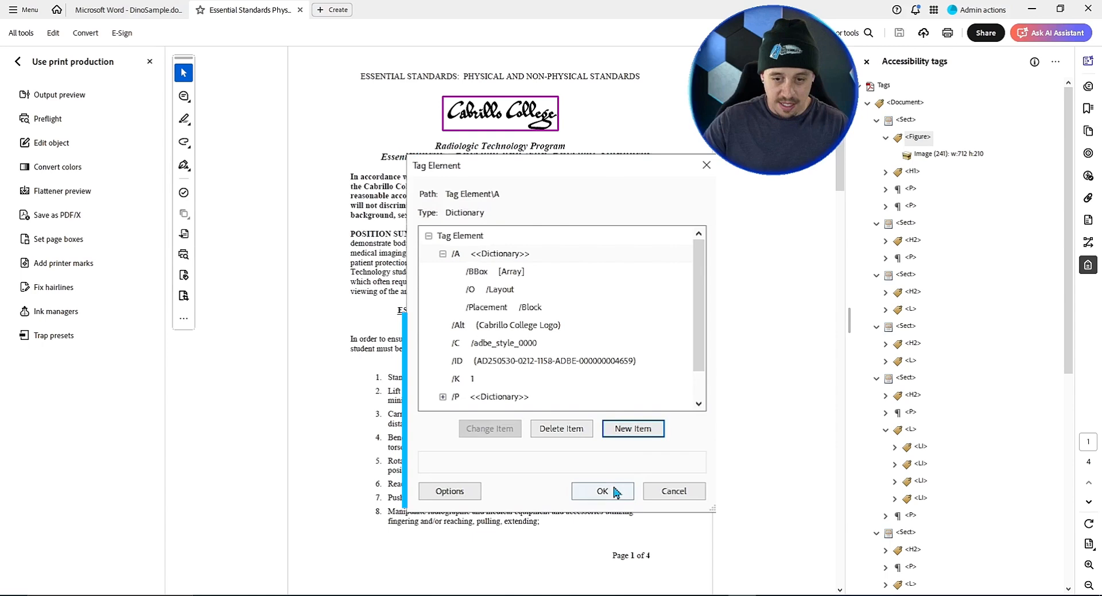
click(602, 490)
click(349, 384)
click(901, 32)
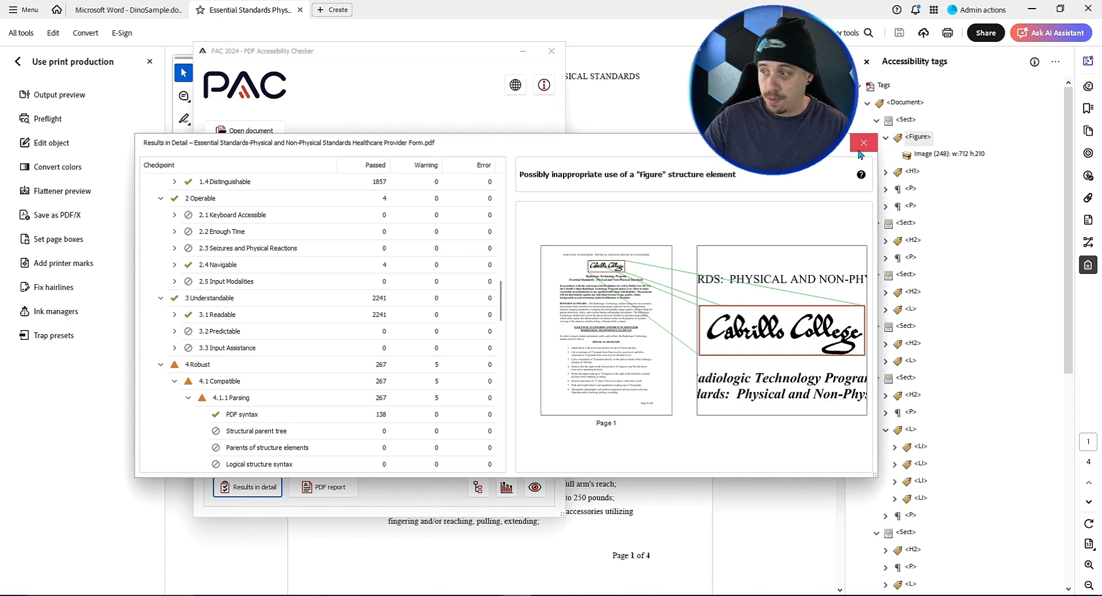
Recheck the saved PDF in PAC and show the structure element checks under 4.1 Compatible in the detailed results.
click(864, 142)
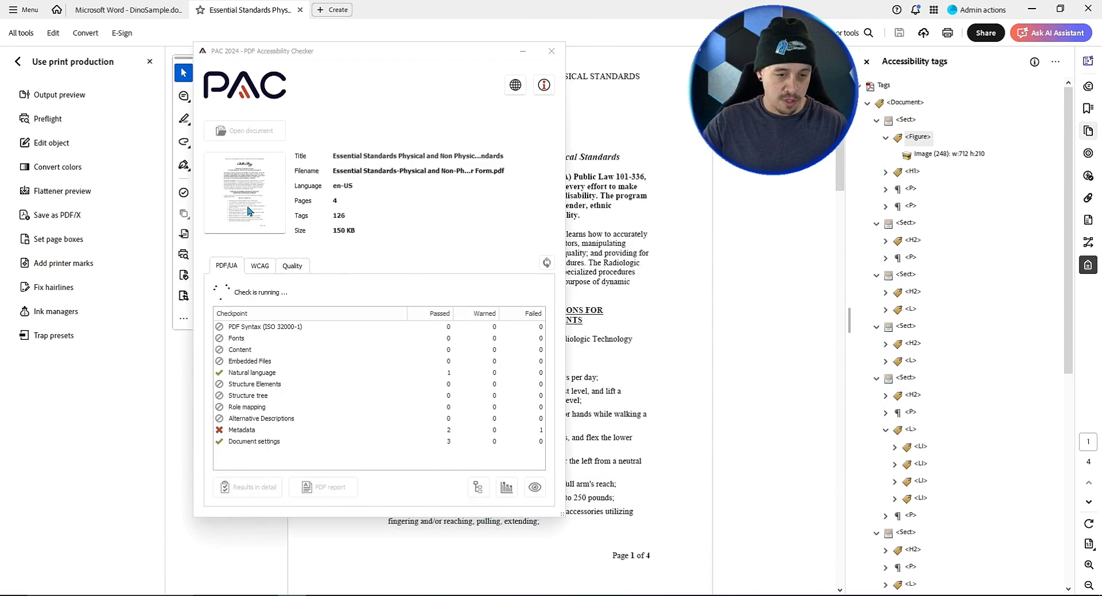
click(265, 487)
scroll(71, 396, down, 1)
click(70, 414)
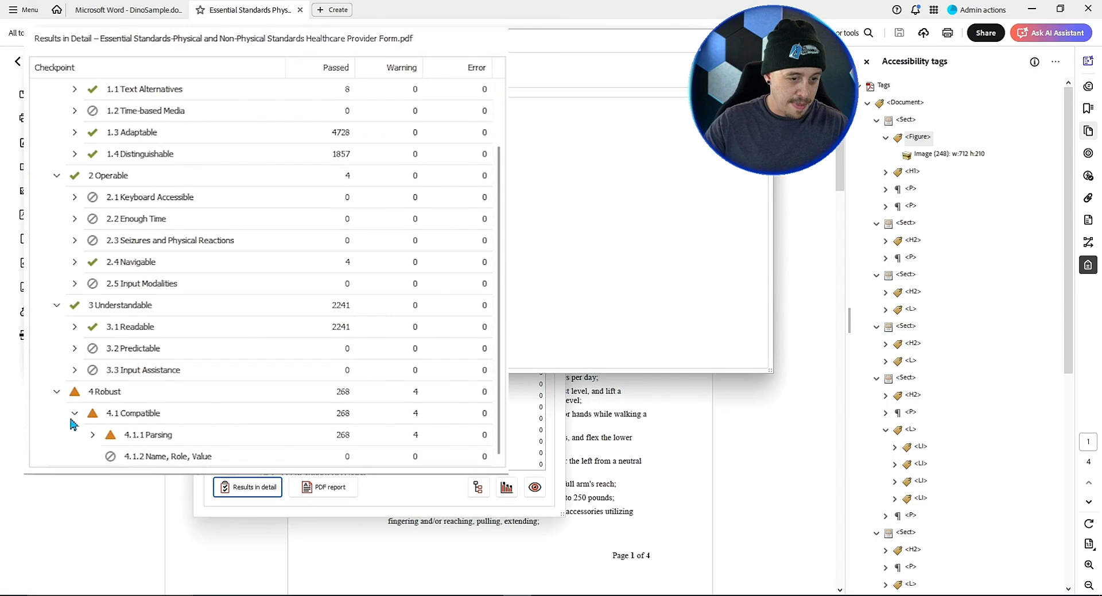
scroll(159, 385, down, 1)
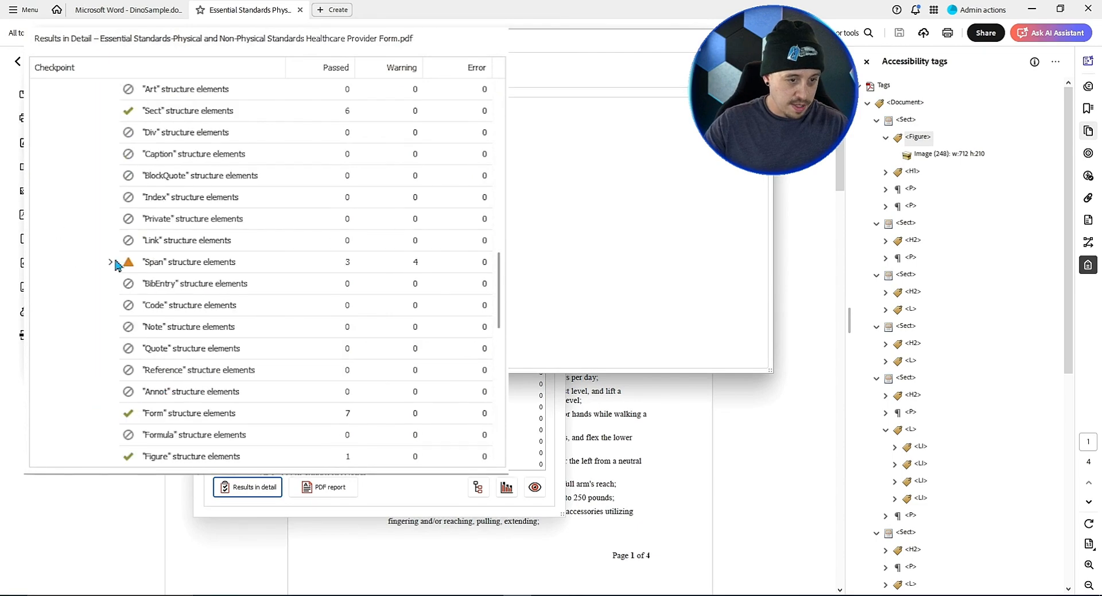
Inspect the "Span" structure element warnings to see which text on the page each one marks.
click(114, 261)
click(180, 287)
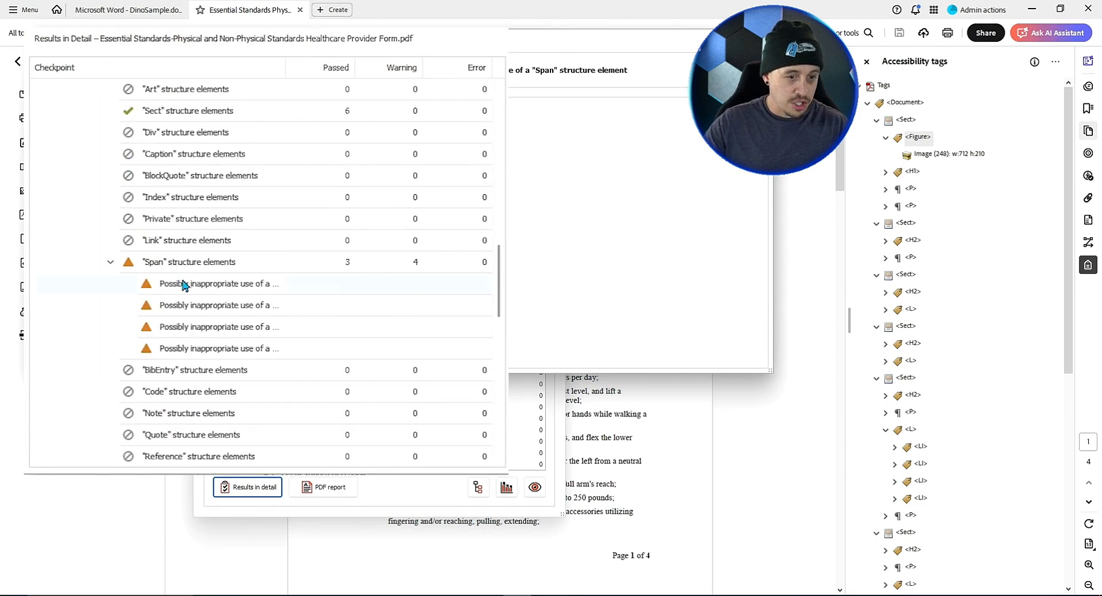
click(235, 304)
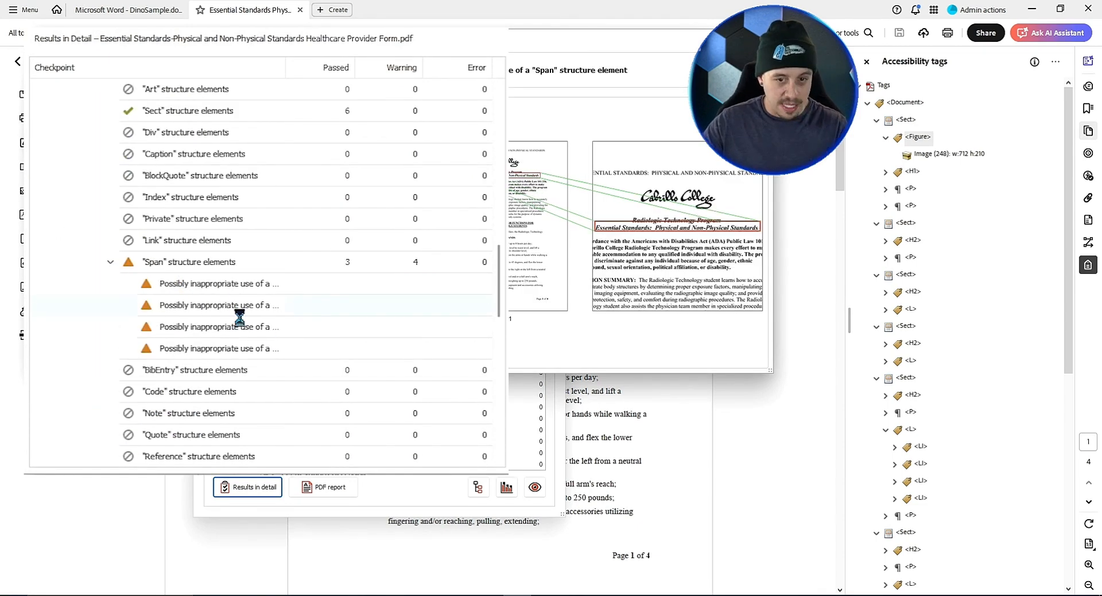
click(235, 326)
click(215, 284)
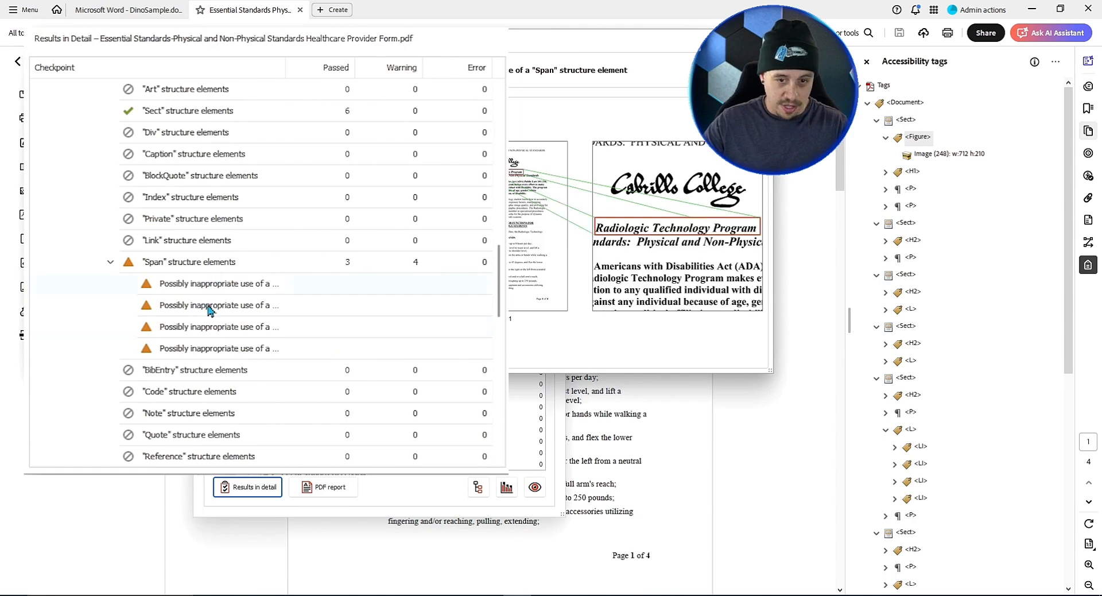
Expand the H1 tag in the first section and both of its Span tags down to the title text.
click(919, 189)
key(Right)
key(Down)
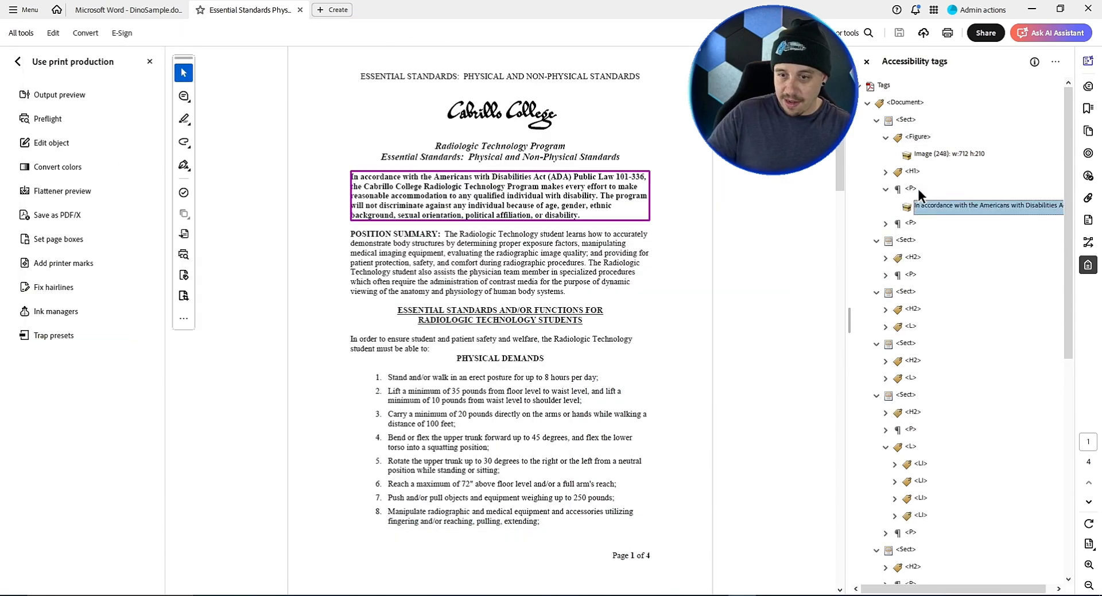
key(Up)
key(Up)
key(Right)
key(Down)
key(Right)
key(Down)
key(Down)
key(Right)
key(Down)
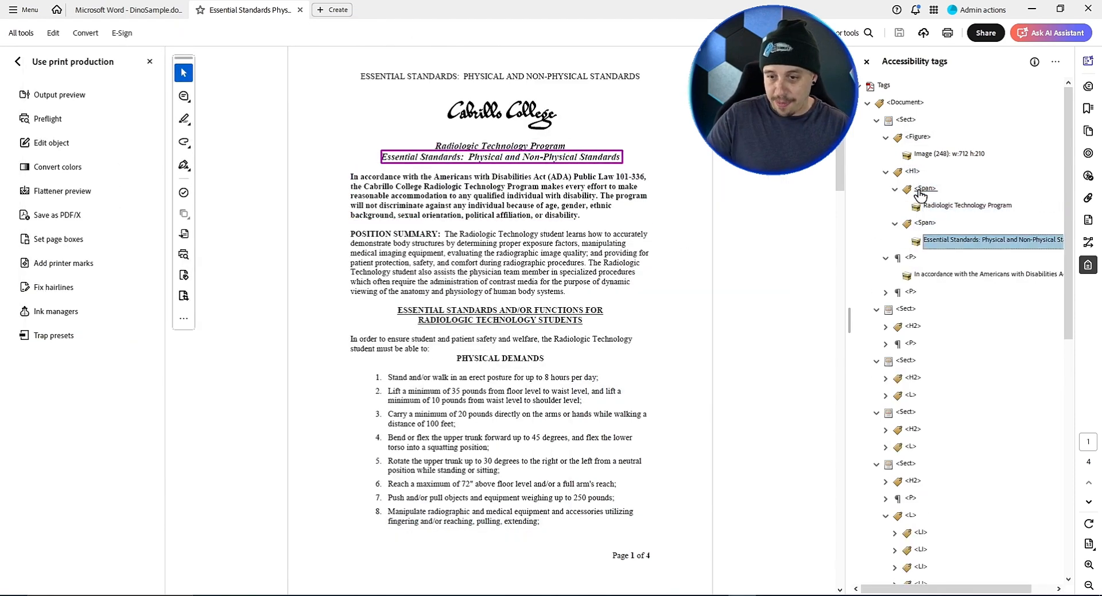
Move both title text content items directly under the H1 tag and delete the two emptied Span tags.
ctrl+click(941, 205)
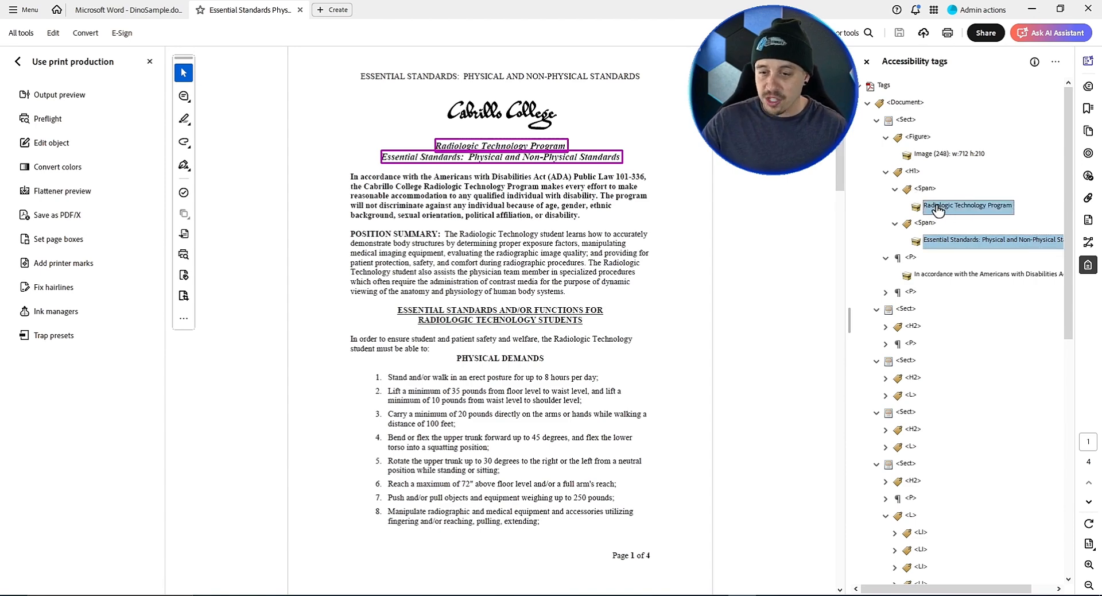
drag(916, 173, 917, 174)
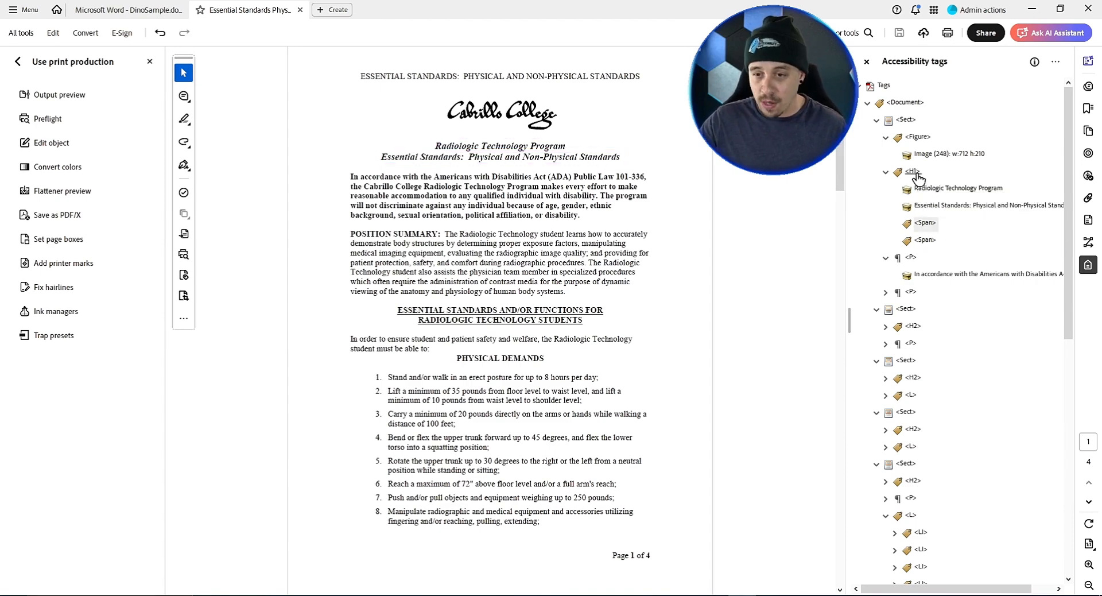
click(926, 223)
key(Delete)
key(Delete)
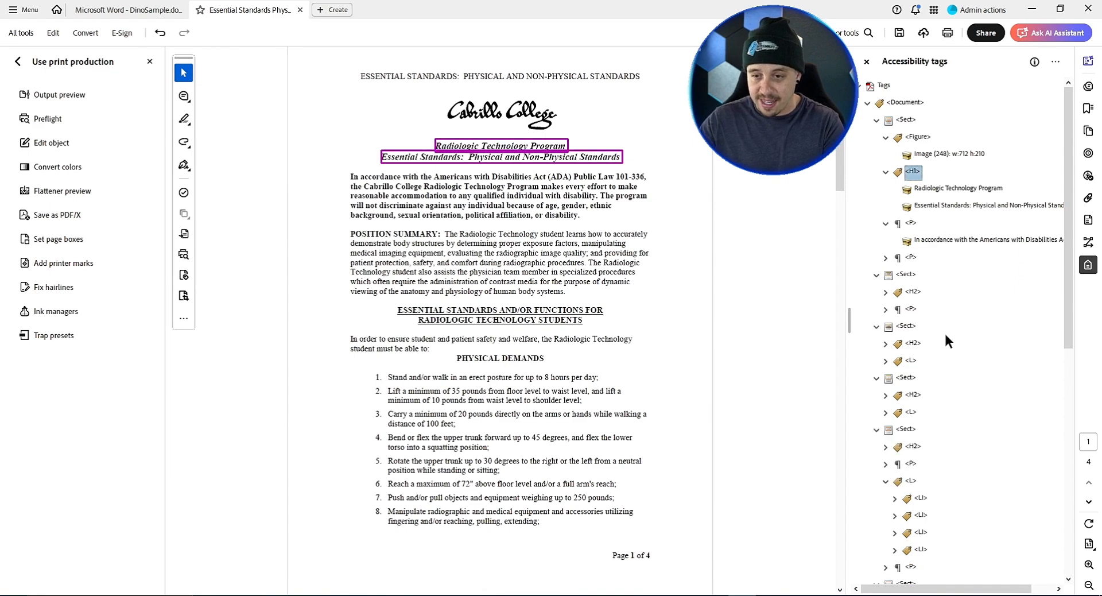
Walk through the following tags to find the page 4 paragraph tag that holds the Healthcare Provider Signature label.
click(914, 446)
key(Down)
key(Down)
key(Down)
key(Down)
key(Down)
key(Down)
key(Down)
key(Down)
key(Down)
key(Down)
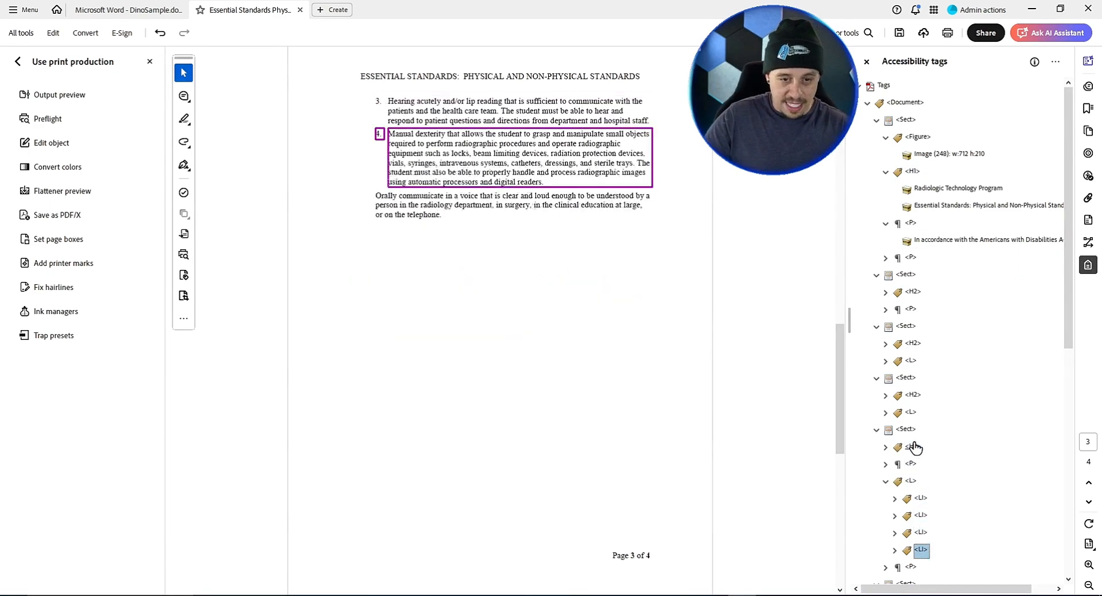
key(Down)
key(Down)
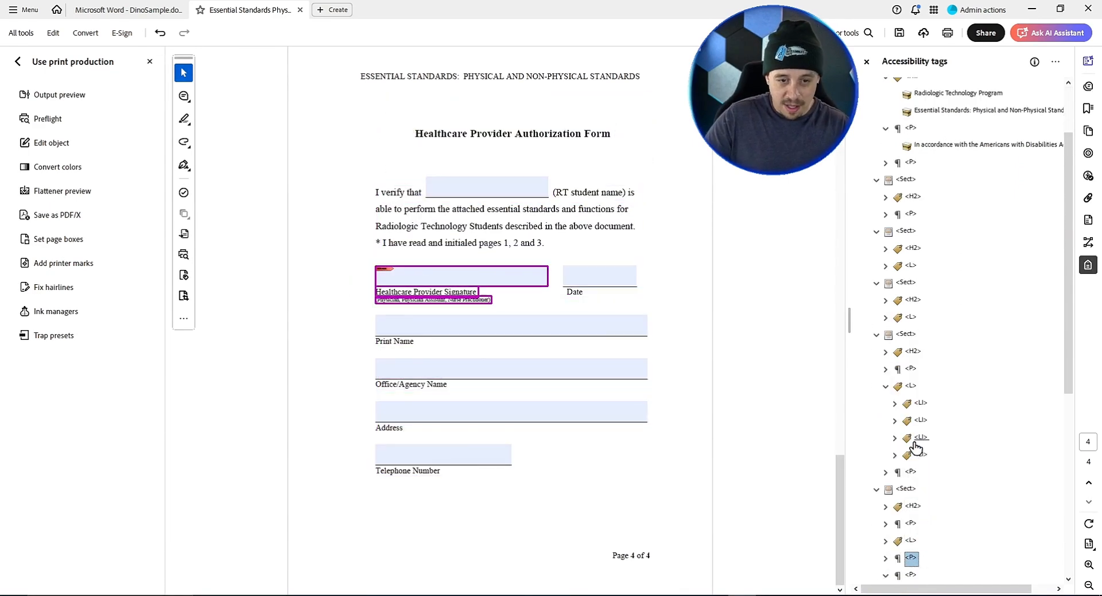
Expand the signature paragraph's P tag and its two Span tags to reach their text content.
key(Right)
key(Down)
key(Down)
key(Up)
key(Right)
key(Down)
key(Down)
key(Down)
key(Up)
key(Right)
key(Down)
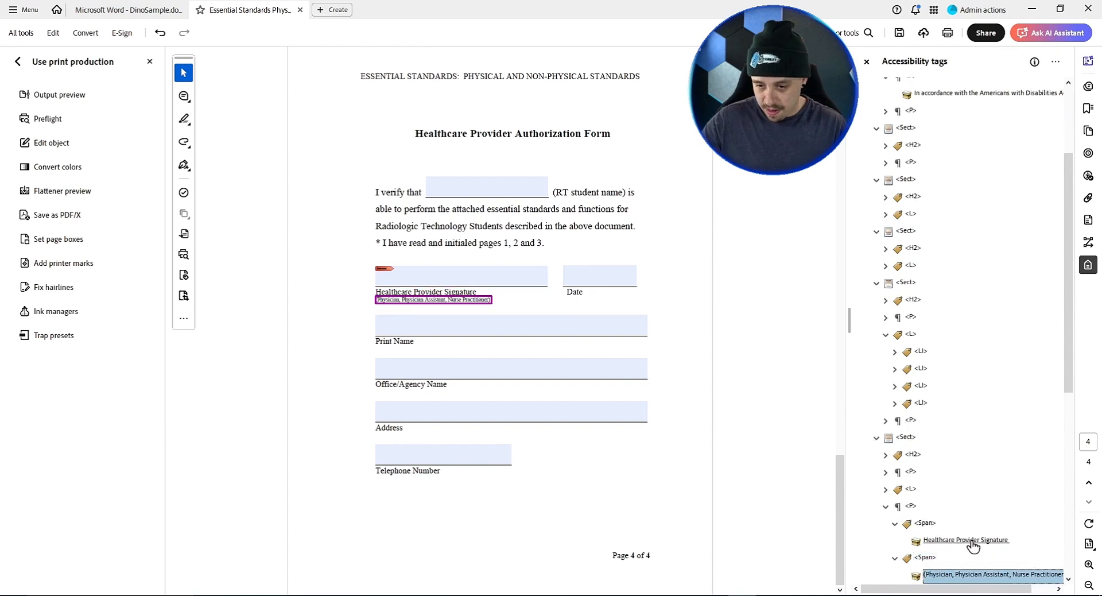
Move the signature label and the "(Physician, Physician Assistant, Nurse Practitioner)" text directly under the P tag, and delete the emptied Span tags.
ctrl+click(936, 545)
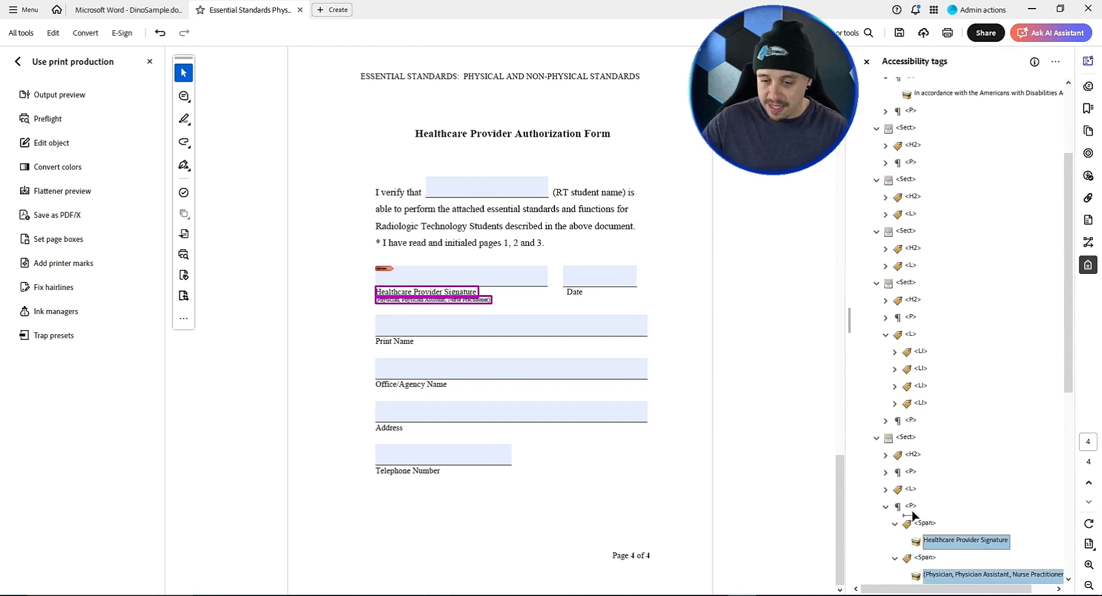
drag(913, 515, 913, 513)
click(925, 385)
key(Delete)
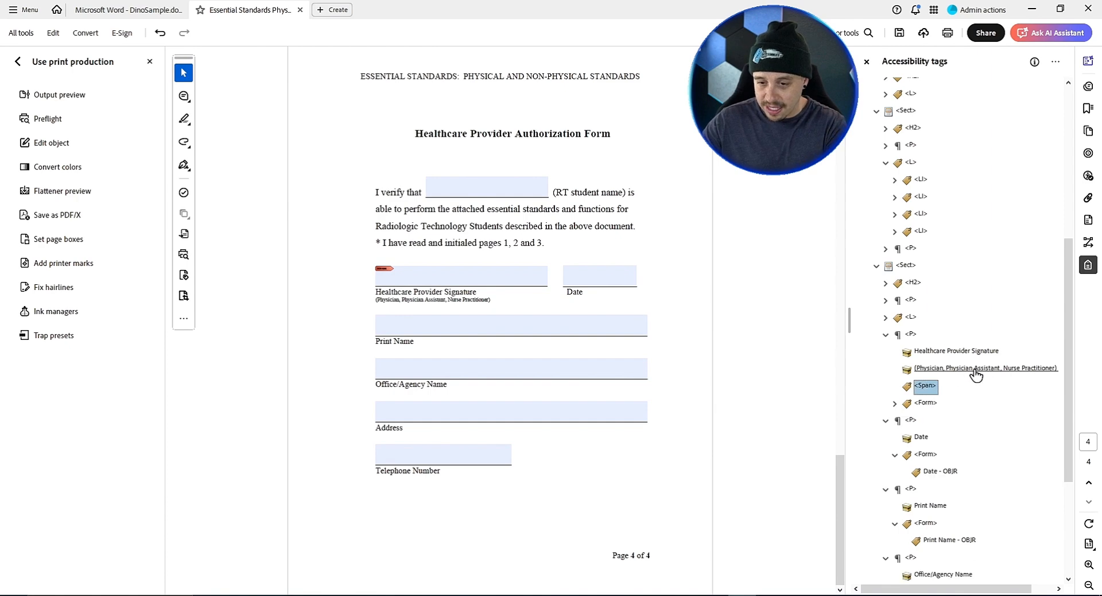
key(Delete)
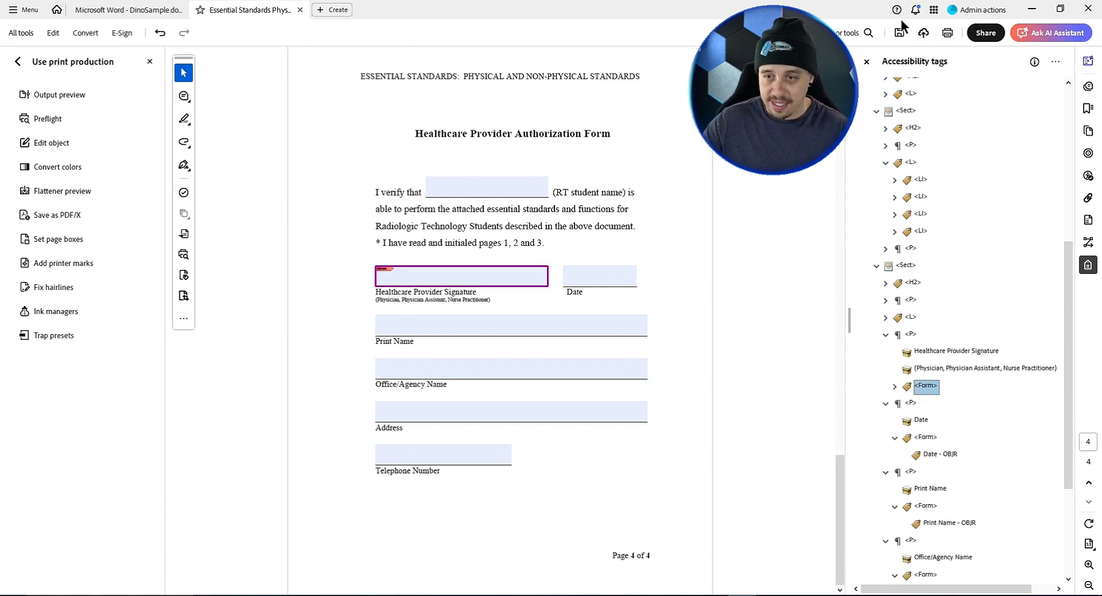
Switch to PAC, close the detailed results, reload the saved PDF for a recheck and show its WCAG results.
click(517, 595)
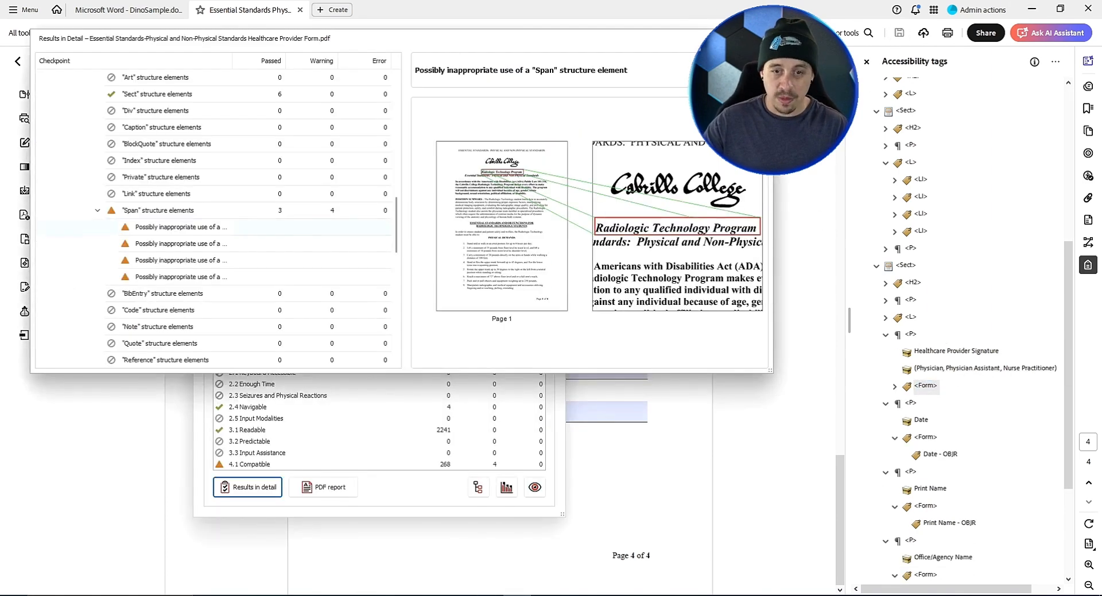
click(756, 36)
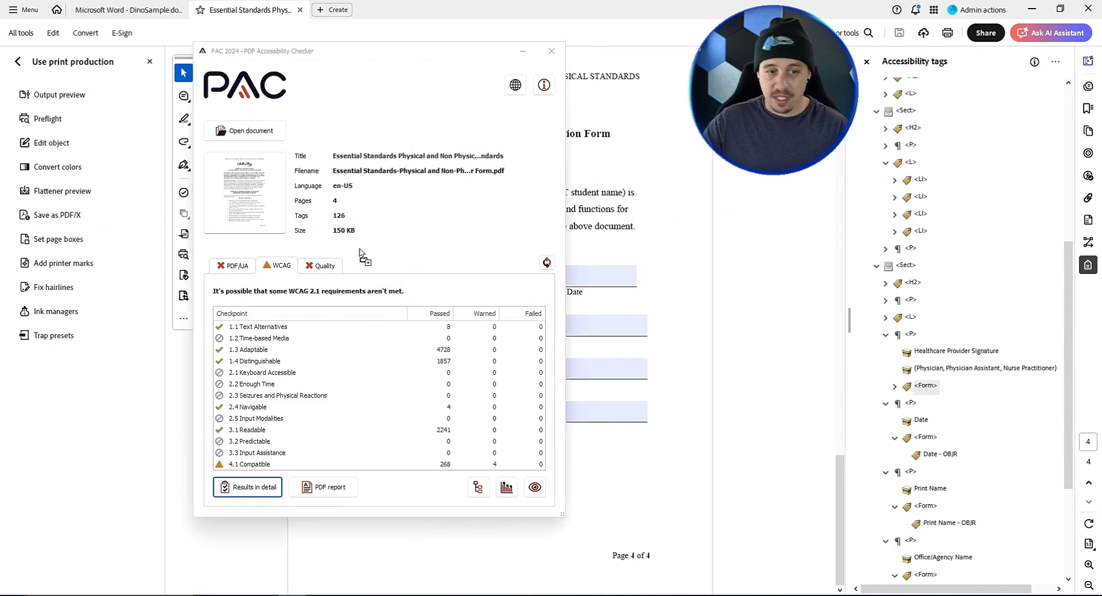
drag(251, 201, 250, 202)
click(281, 265)
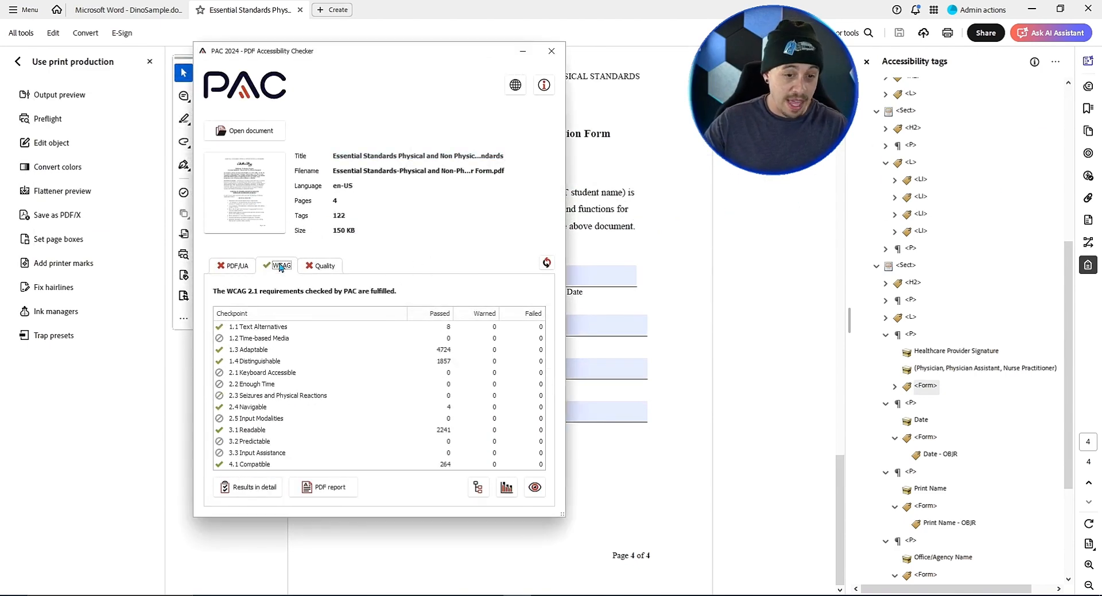